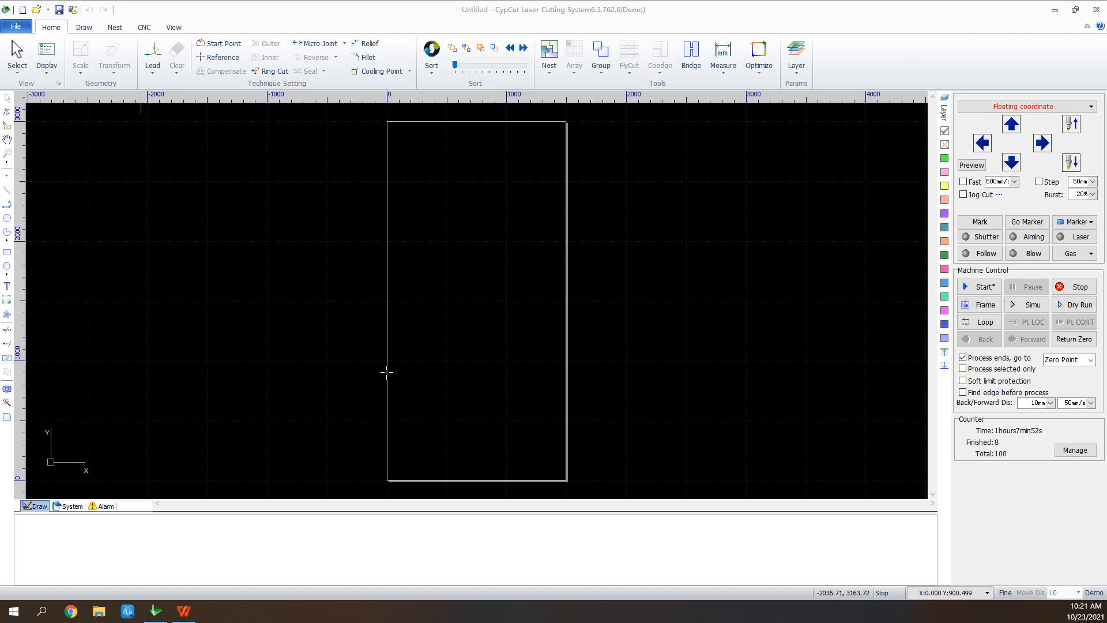
pyautogui.hotkey('alt', 'f')
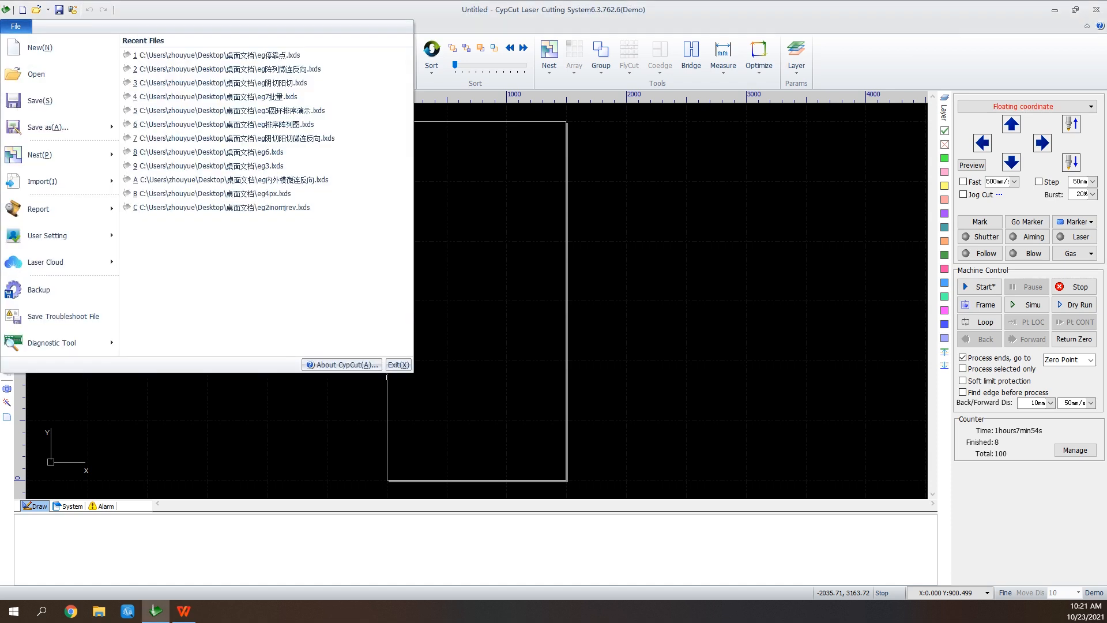
pyautogui.press('Escape')
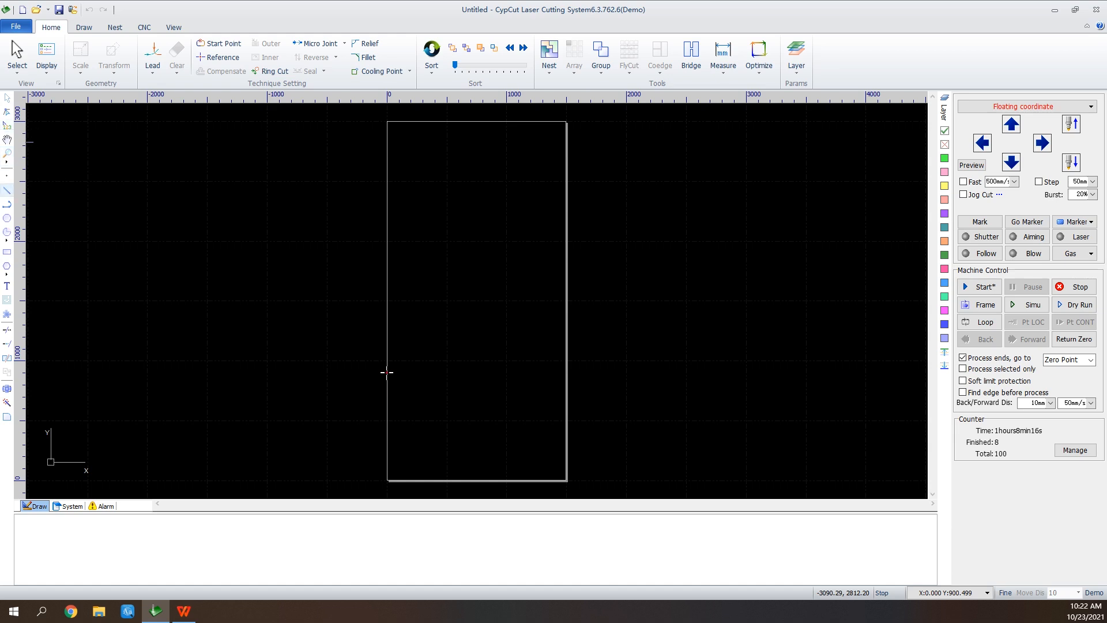
# Draw two connected lines, about 50 mm and 78 mm long, near the sheet's left edge, and turn off the red display of open contours.
pyautogui.click(7, 190)
pyautogui.scroll(5, 410, 168)
pyautogui.scroll(2, 411, 169)
pyautogui.click(307, 156)
pyautogui.click(377, 163)
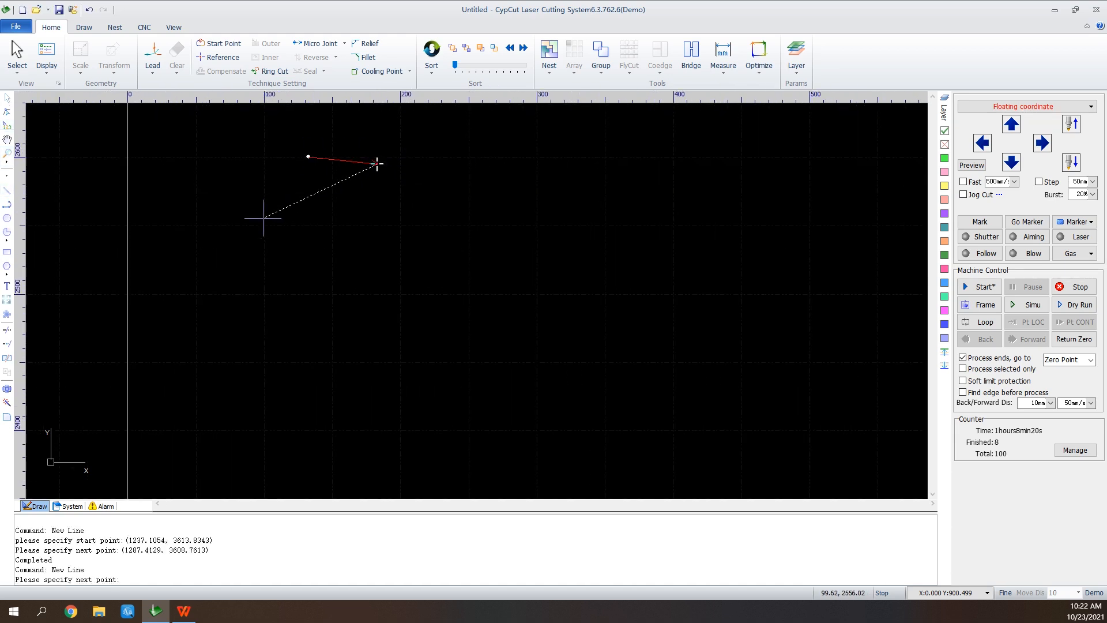
pyautogui.click(285, 214)
pyautogui.rightClick(324, 128)
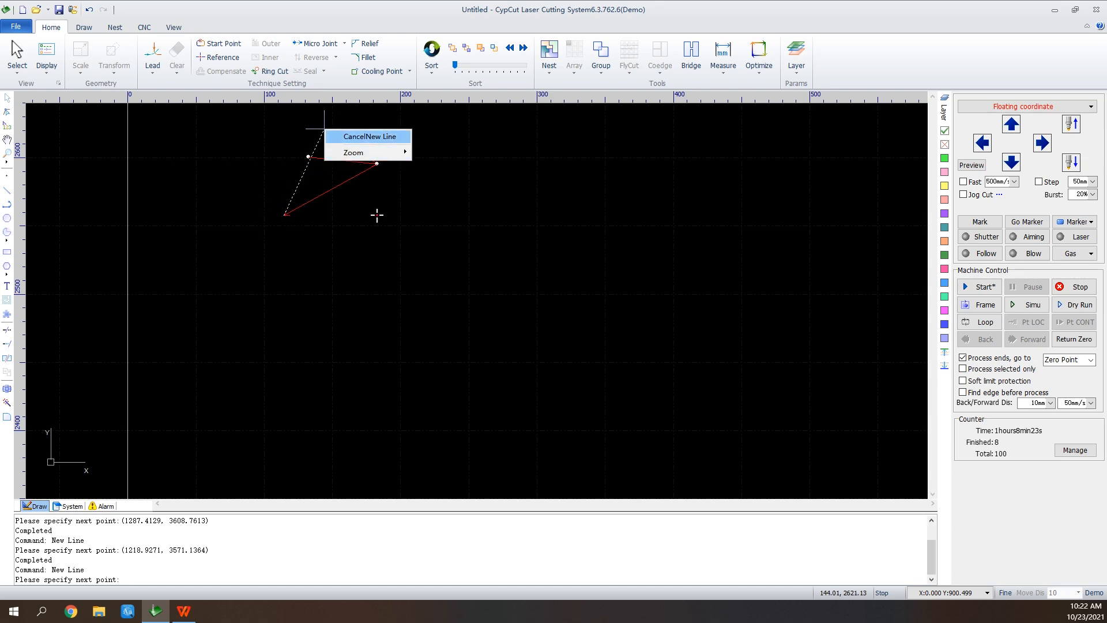
pyautogui.click(370, 136)
pyautogui.click(46, 55)
pyautogui.click(93, 99)
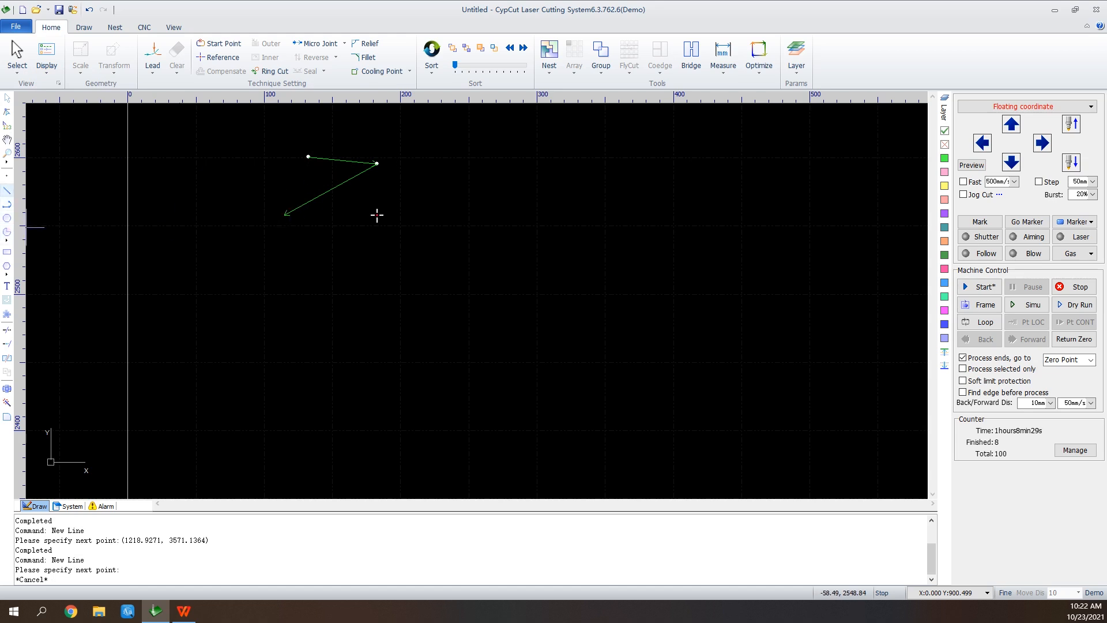
# Draw a third line about 71 mm long from the second line's free end, crossing past the first line.
pyautogui.click(7, 190)
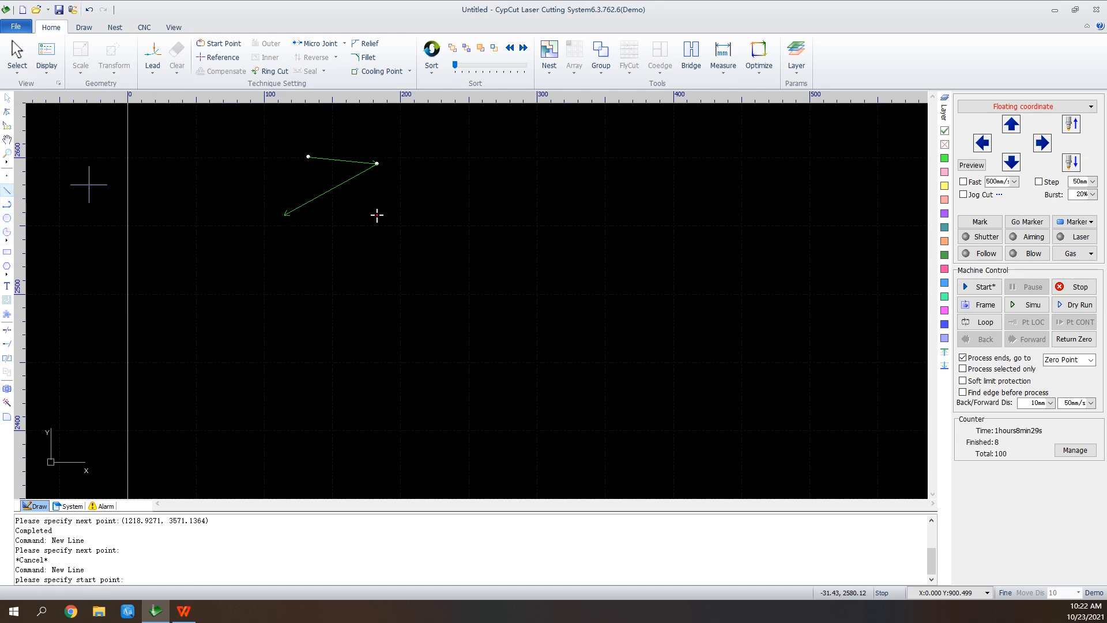
pyautogui.click(284, 213)
pyautogui.click(342, 138)
pyautogui.rightClick(366, 139)
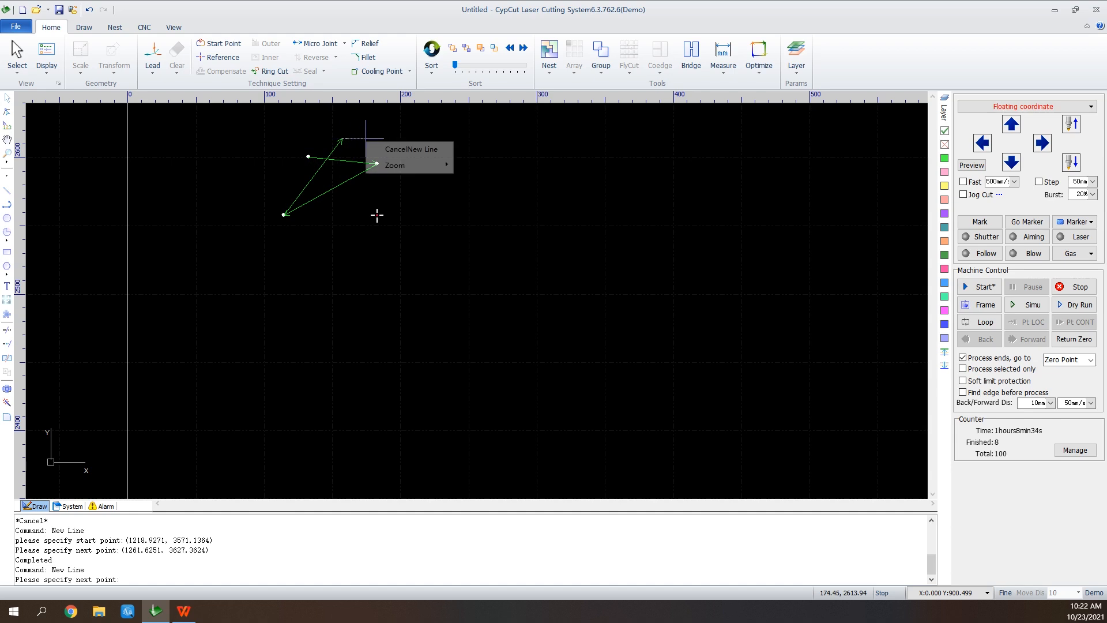
pyautogui.click(411, 149)
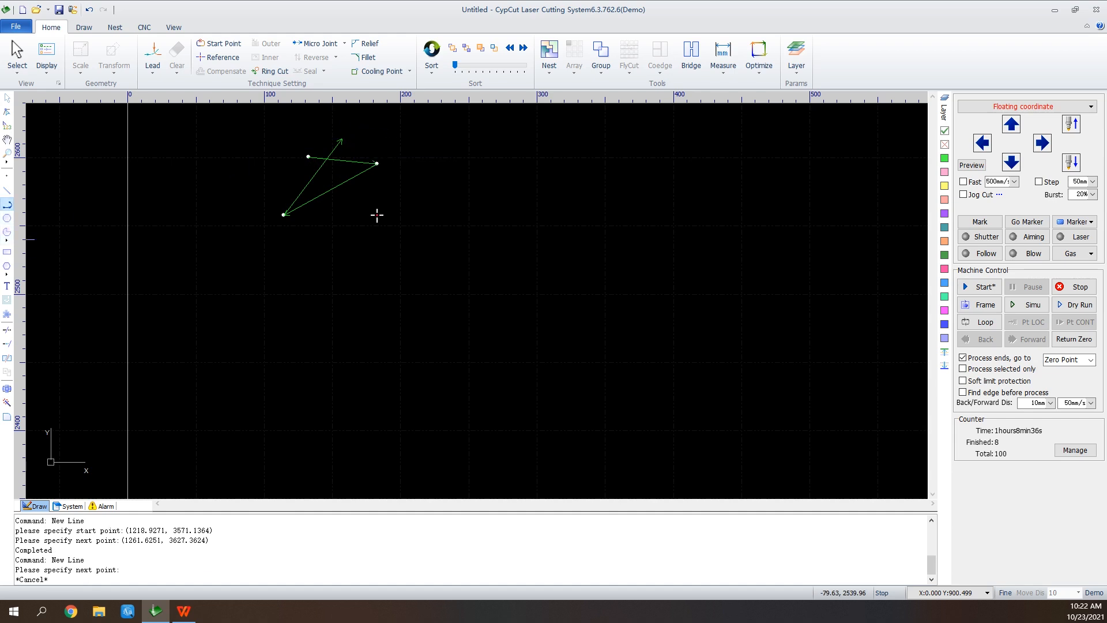
# Draw an open three-segment polyline shaped like a downward triangle beside the lines, with a horizontal first segment about 80 mm long.
pyautogui.click(7, 204)
pyautogui.click(452, 153)
pyautogui.click(561, 153)
pyautogui.click(511, 247)
pyautogui.click(467, 165)
pyautogui.rightClick(467, 165)
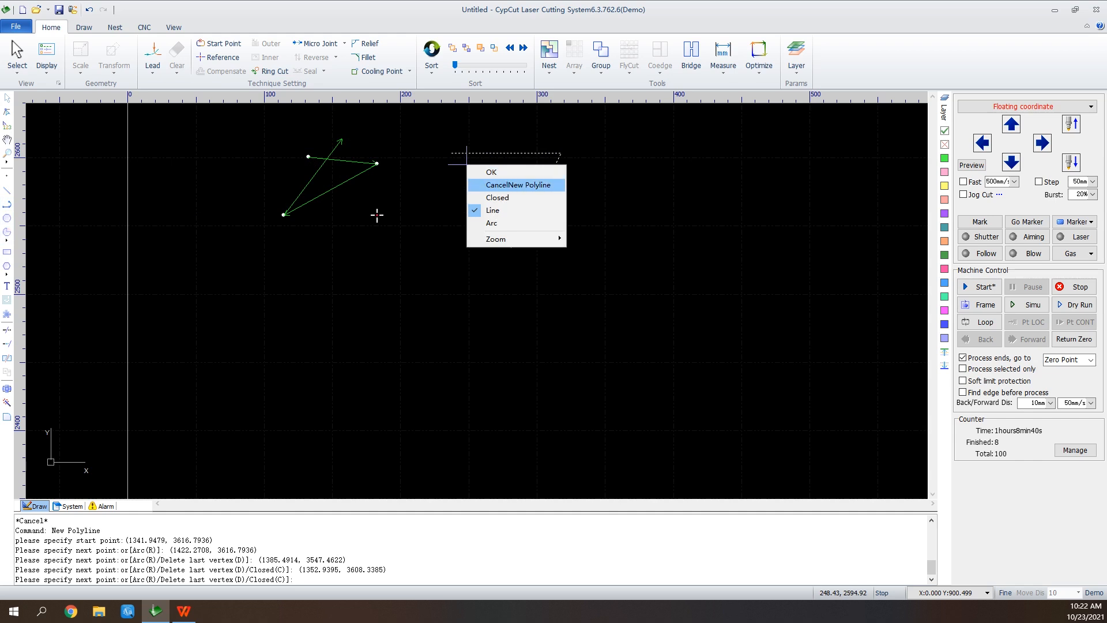
pyautogui.click(499, 185)
# Draw a circle with a radius of about 42 mm to the right of the polyline.
pyautogui.click(7, 218)
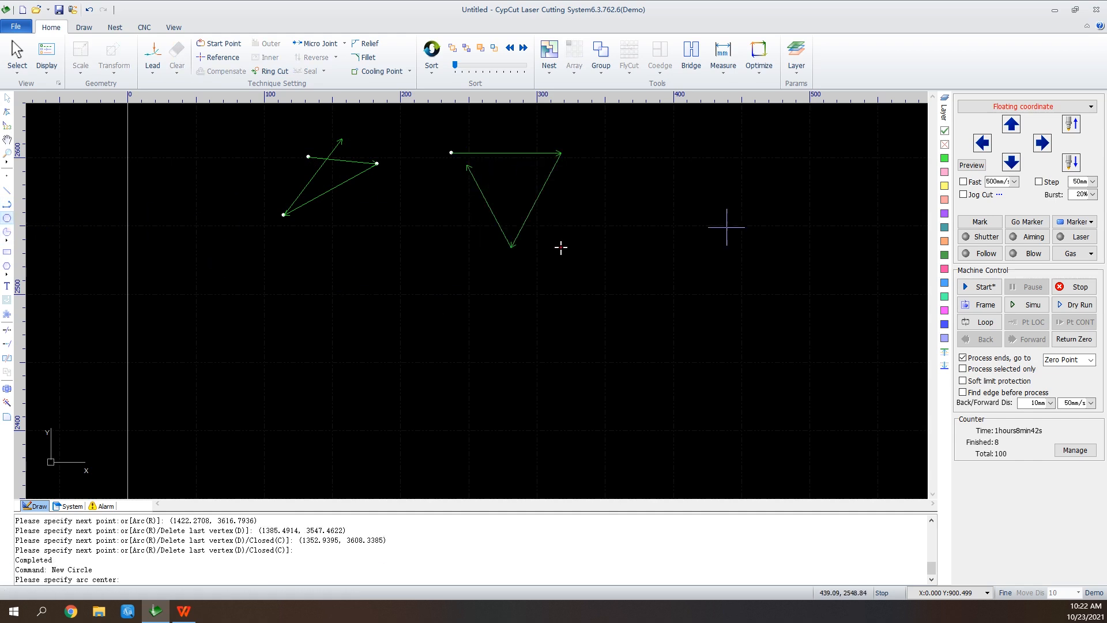
pyautogui.click(657, 172)
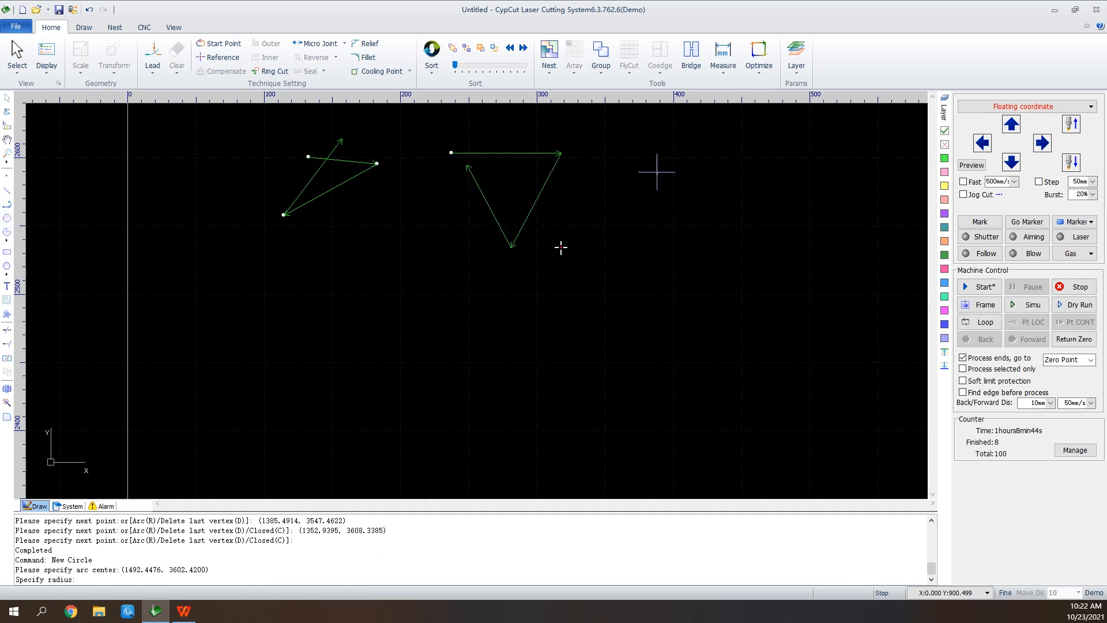
pyautogui.click(707, 205)
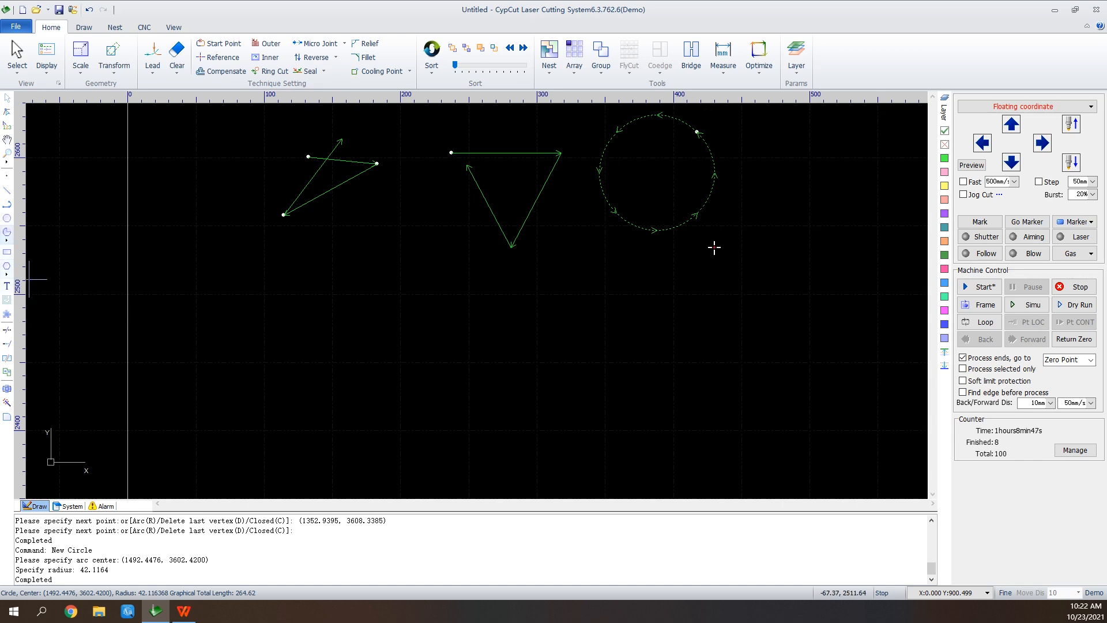
# Draw a rectangle about 81 by 48 mm to the right of the circle.
pyautogui.click(7, 252)
pyautogui.click(796, 169)
pyautogui.click(907, 233)
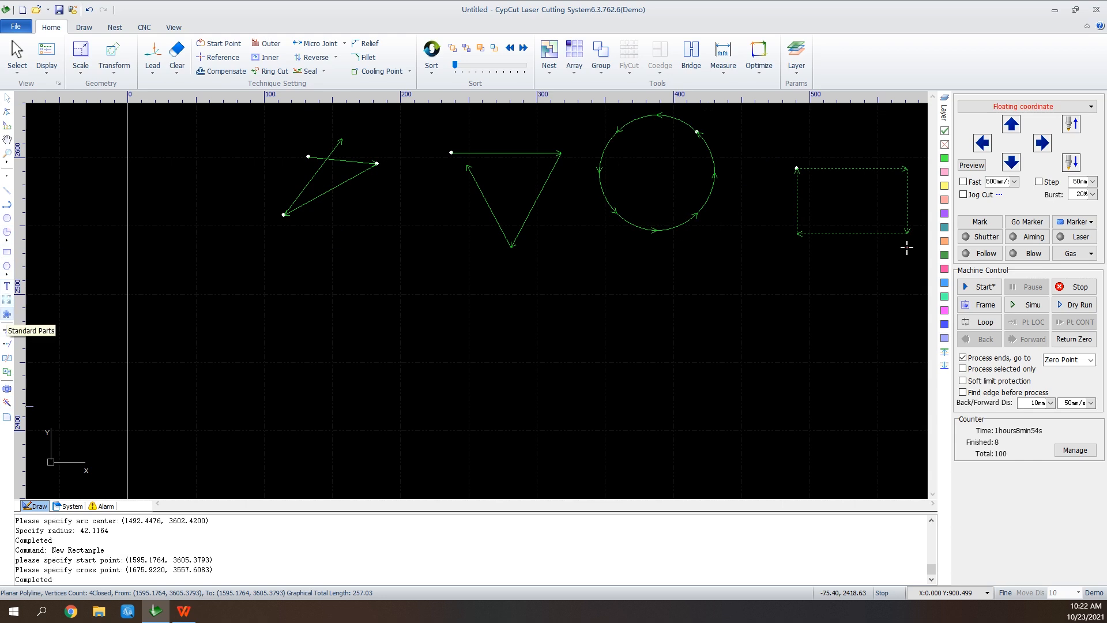
# Create the standard part Rectangle of Corner Open with its default dimensions and place it below the drawn shapes.
pyautogui.click(7, 314)
pyautogui.click(556, 331)
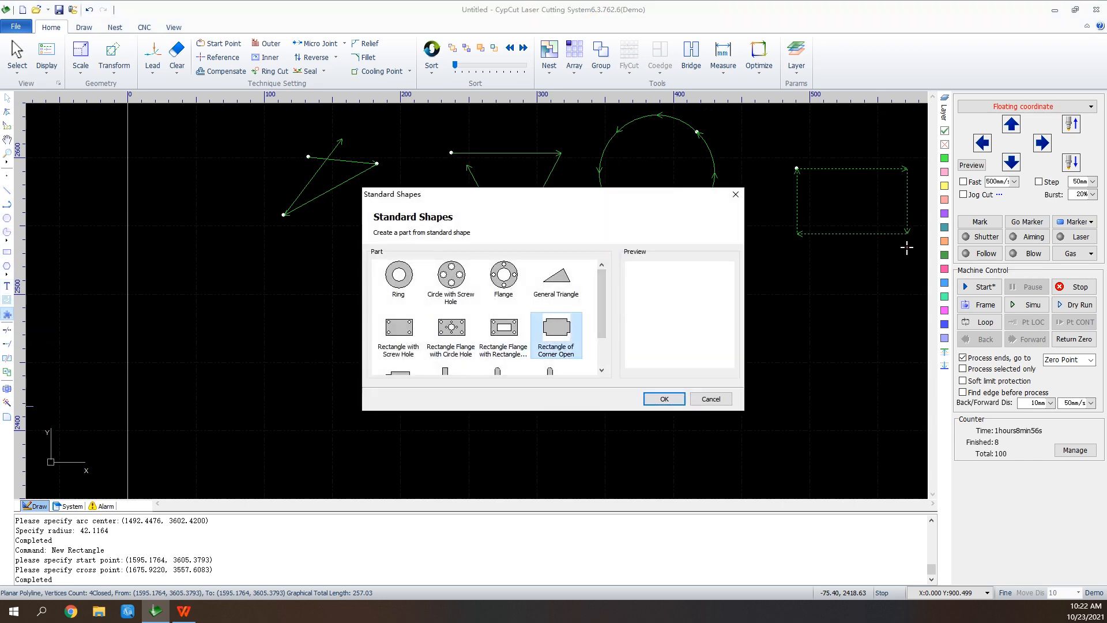
pyautogui.click(663, 399)
pyautogui.press('Return')
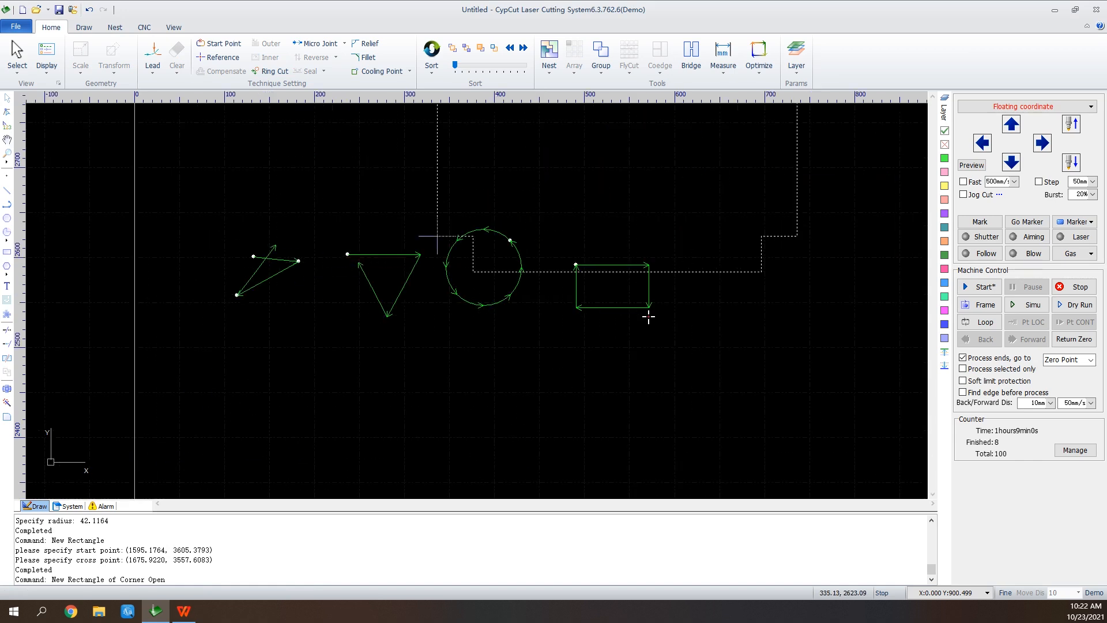
pyautogui.scroll(-2, 436, 235)
pyautogui.click(271, 434)
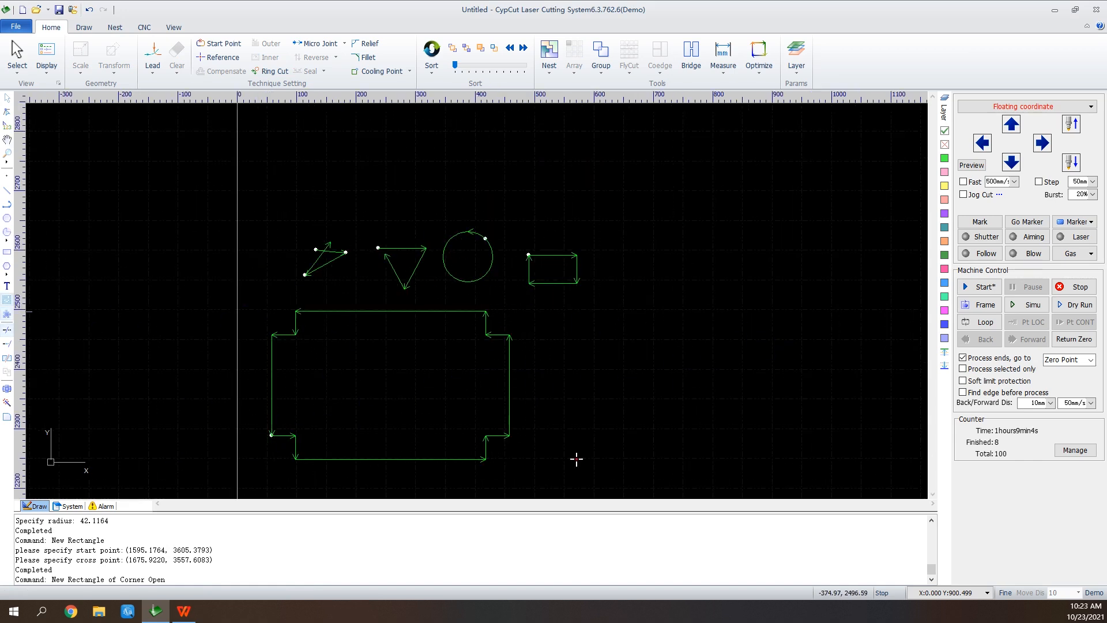
# Insert a text object to the right of the corner-open rectangle and set its content to "Friendess".
pyautogui.click(7, 285)
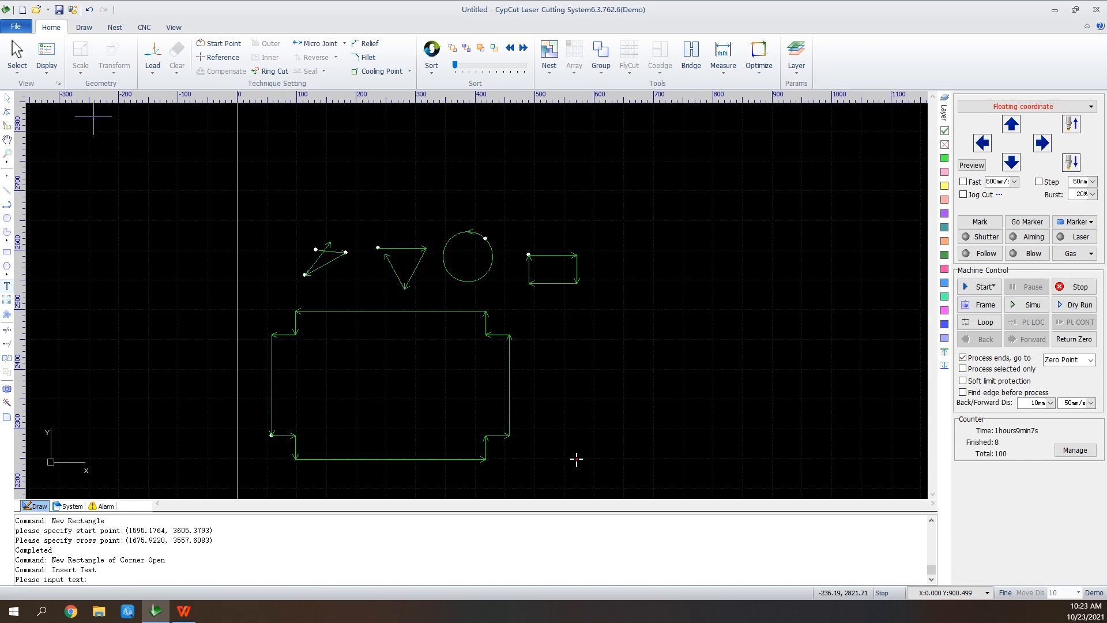
pyautogui.click(594, 378)
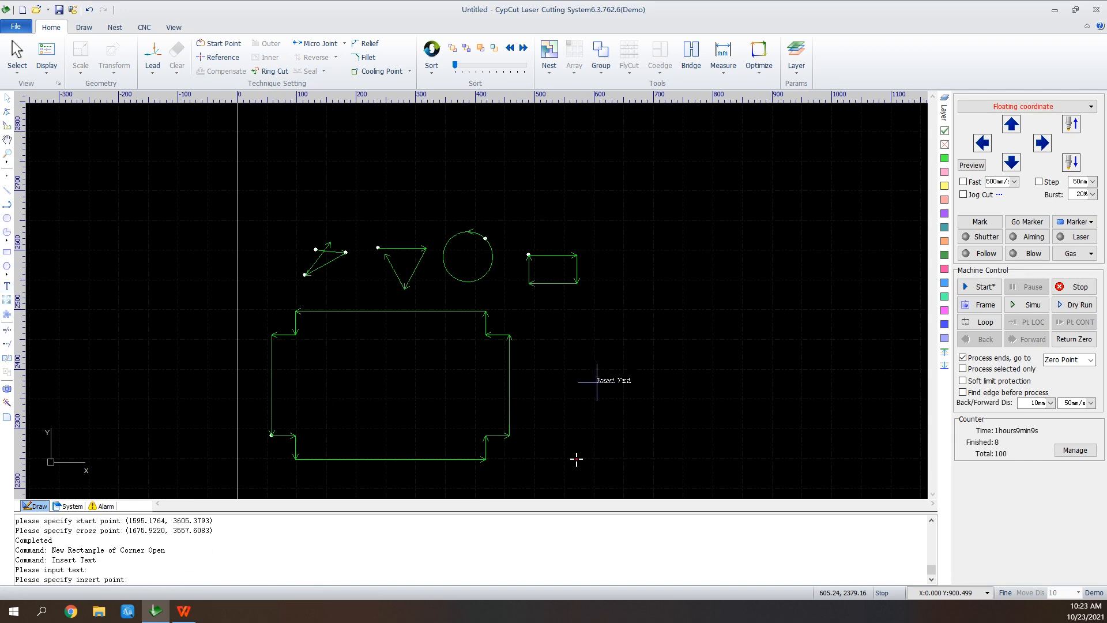
pyautogui.click(595, 381)
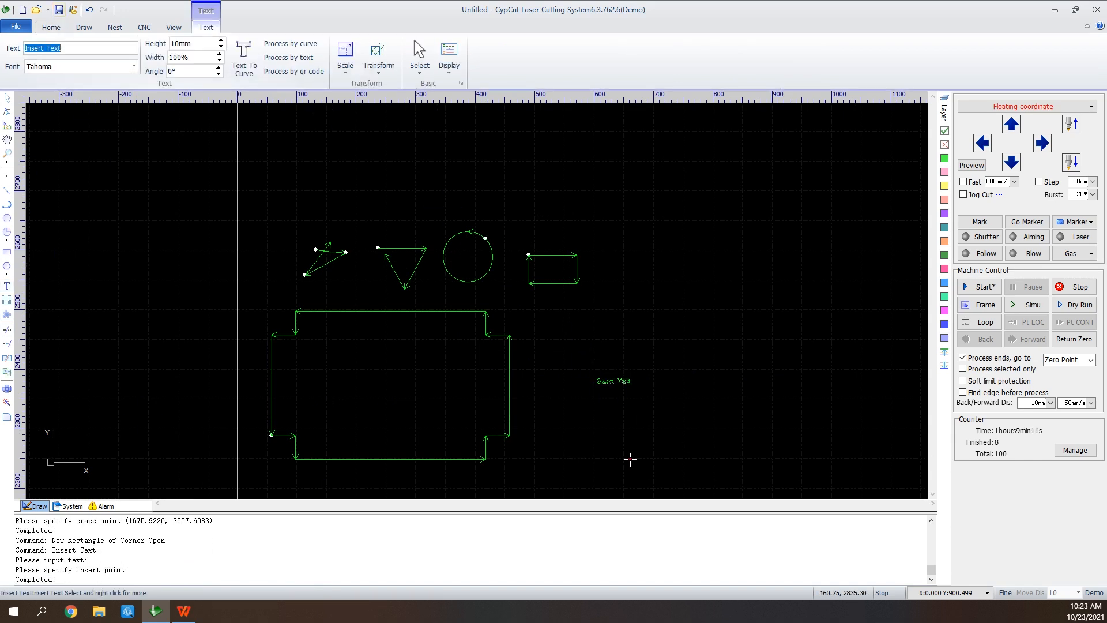
pyautogui.write('F')
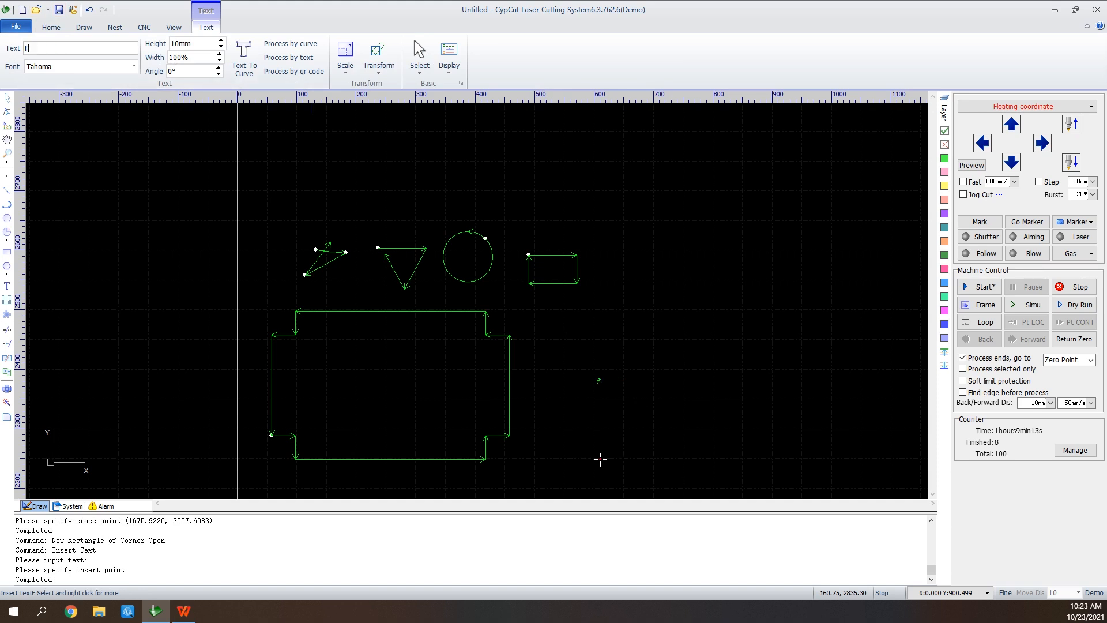
pyautogui.write('riend')
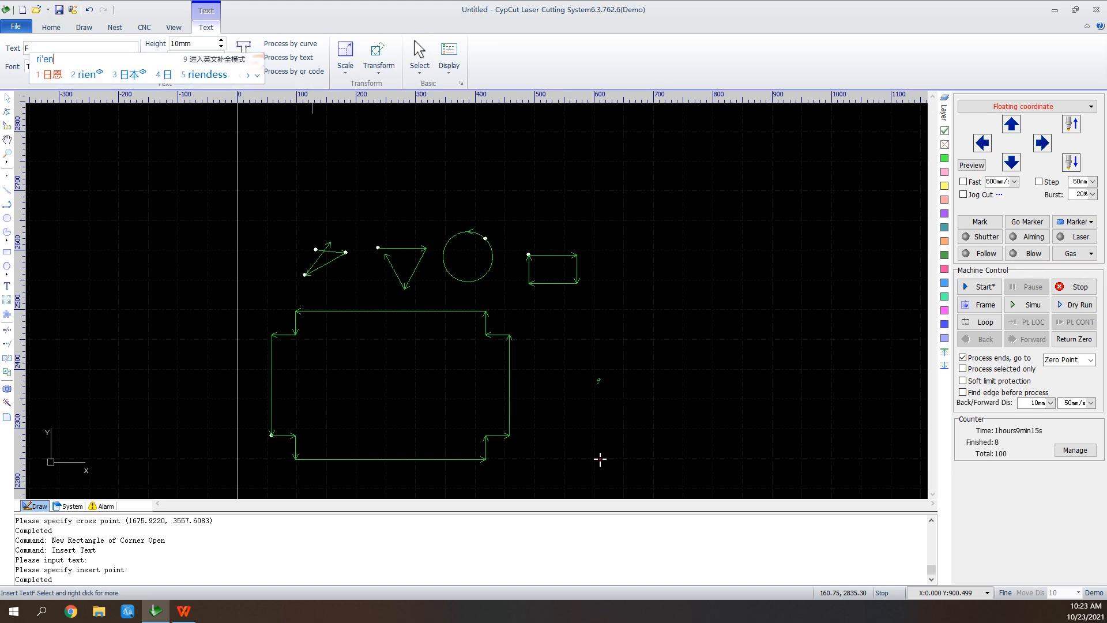
pyautogui.press('space')
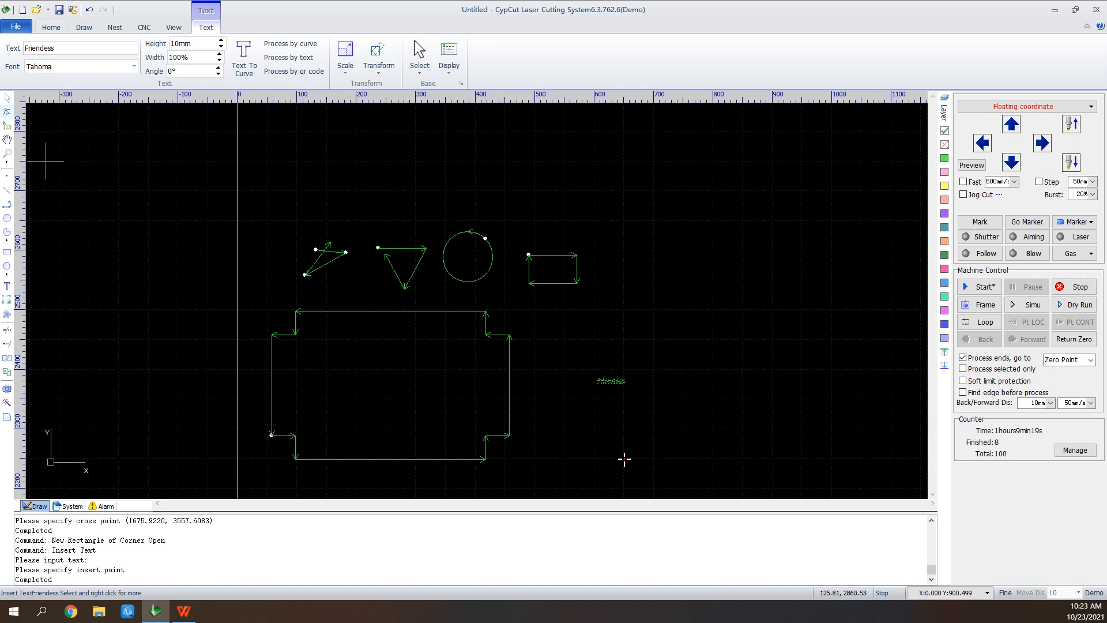
# Scale the "Friendess" text up 4 times.
pyautogui.scroll(4, 610, 378)
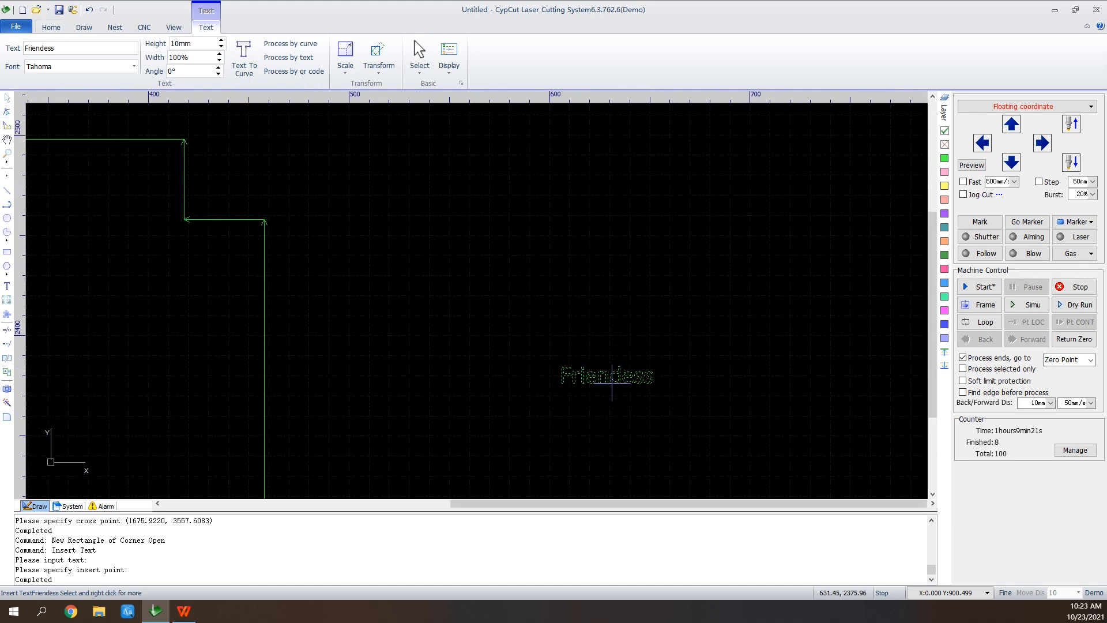
pyautogui.click(345, 66)
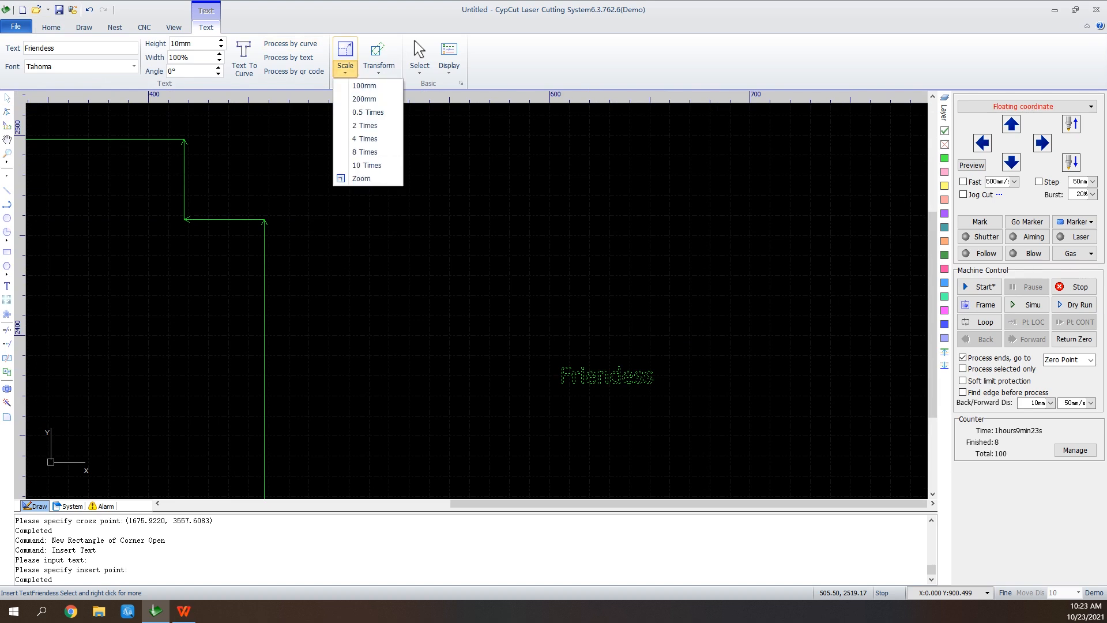
pyautogui.click(365, 138)
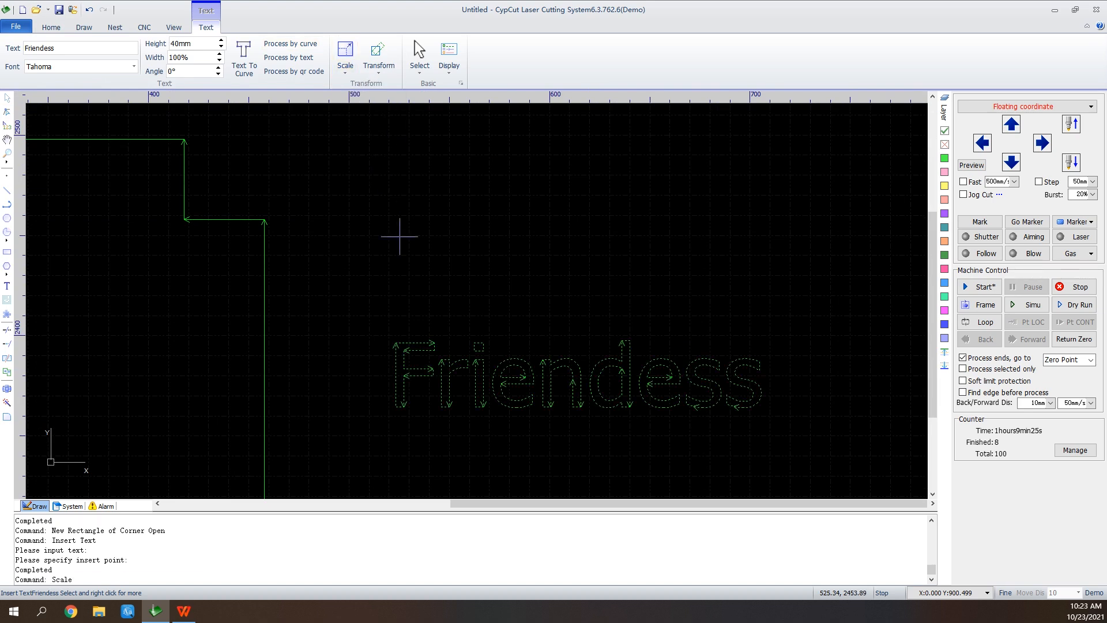
# Trim the two line ends overhanging the crossing of the three lines, and extend the polyline's open end to its horizontal segment.
pyautogui.scroll(-2, 397, 231)
pyautogui.scroll(-2, 686, 323)
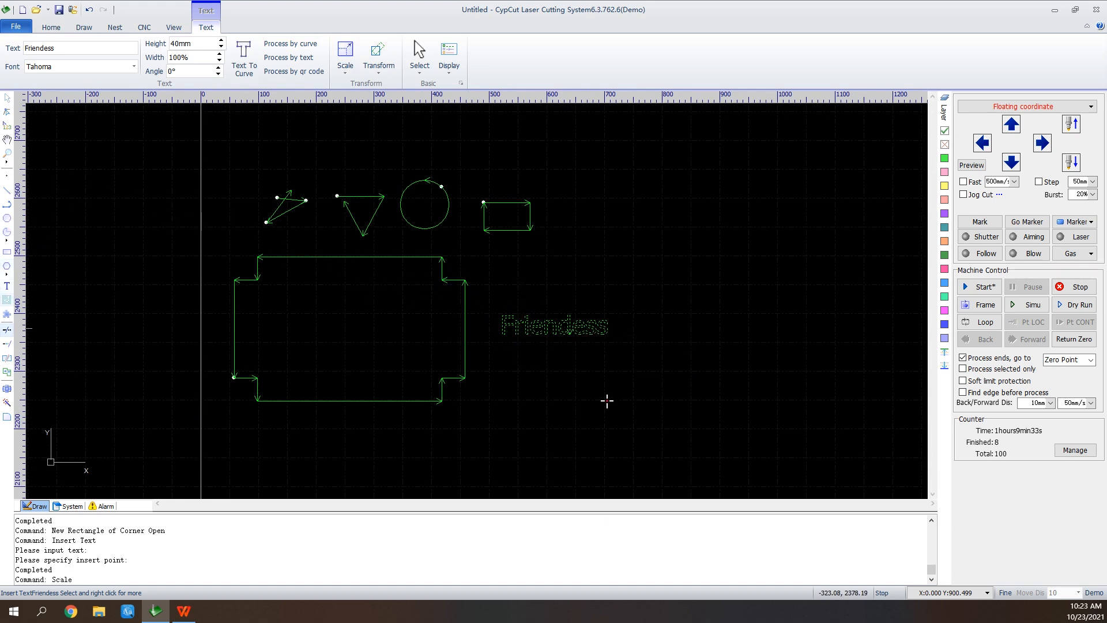
pyautogui.scroll(3, 289, 190)
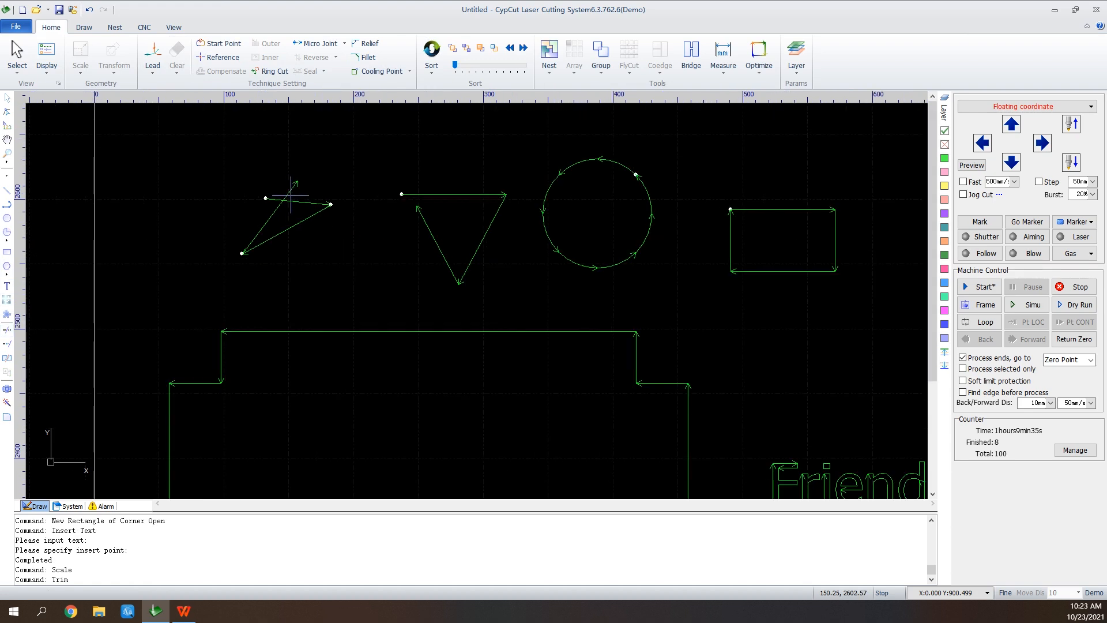
pyautogui.click(290, 192)
pyautogui.click(272, 199)
pyautogui.click(7, 343)
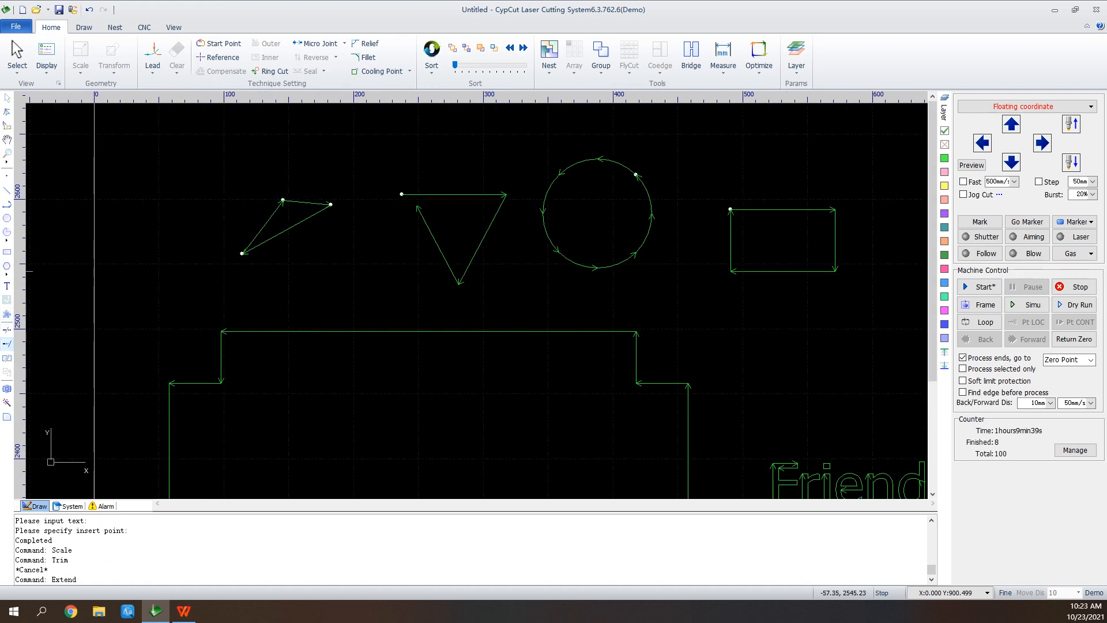
pyautogui.click(416, 205)
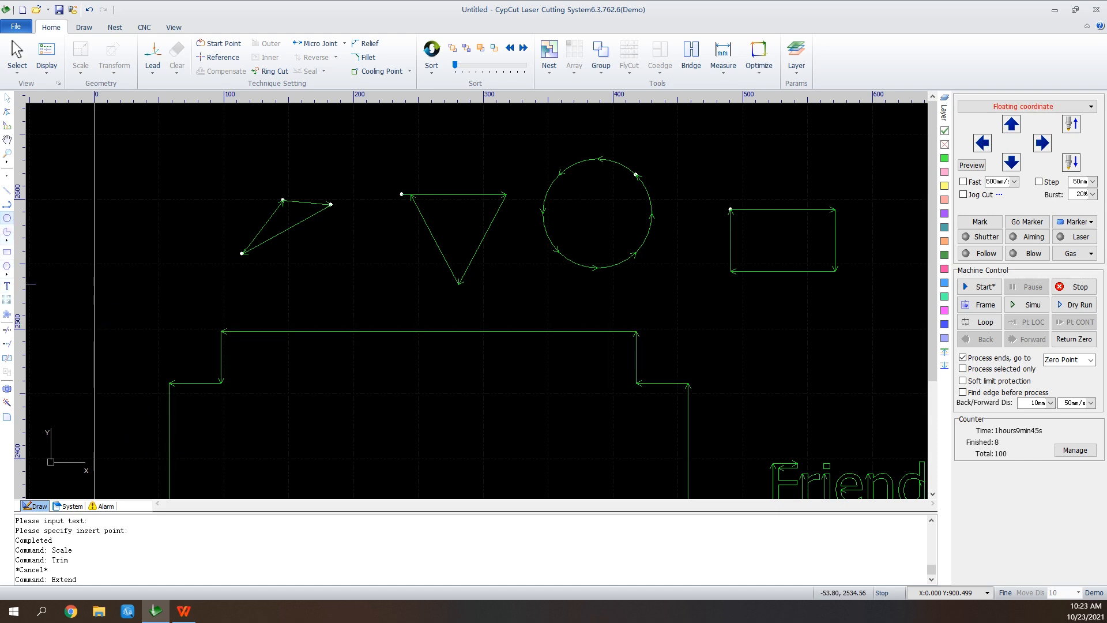
# Draw a second circle with a radius of about 65 mm enclosing the first circle off-center.
pyautogui.click(7, 218)
pyautogui.click(612, 225)
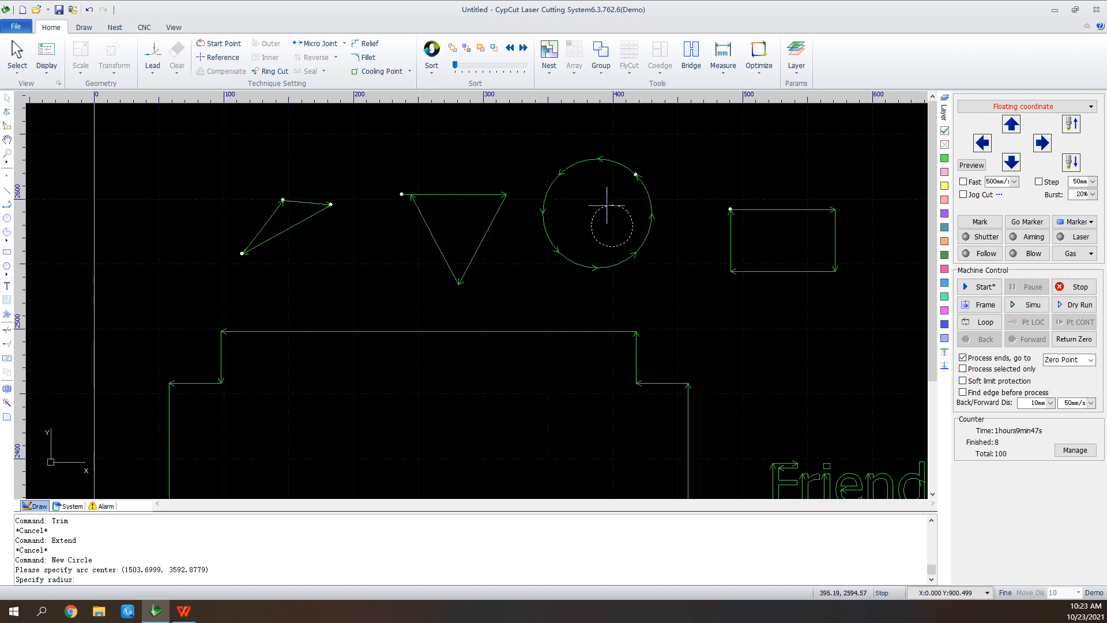
pyautogui.click(589, 145)
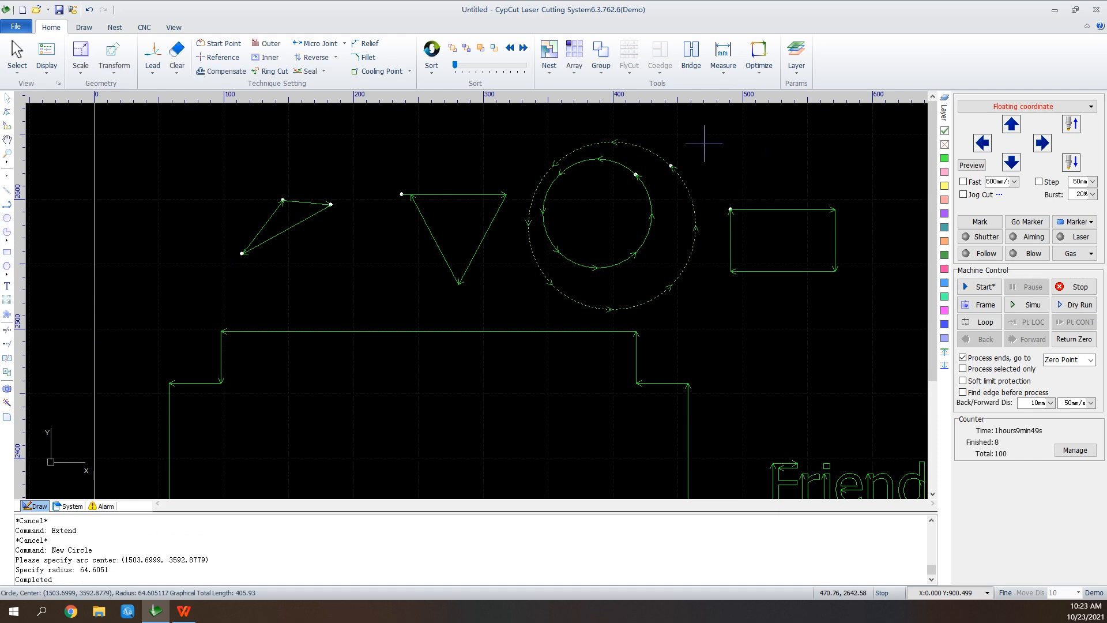
# Align the two circles so that they share the same center.
pyautogui.moveTo(685, 141); pyautogui.dragTo(583, 231)
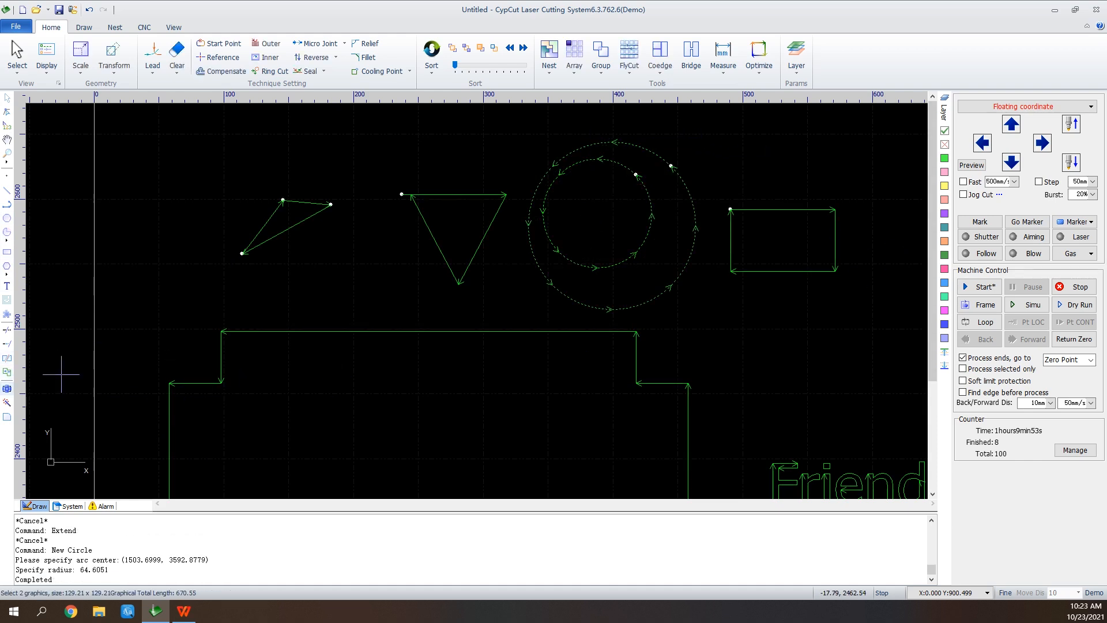
pyautogui.click(7, 388)
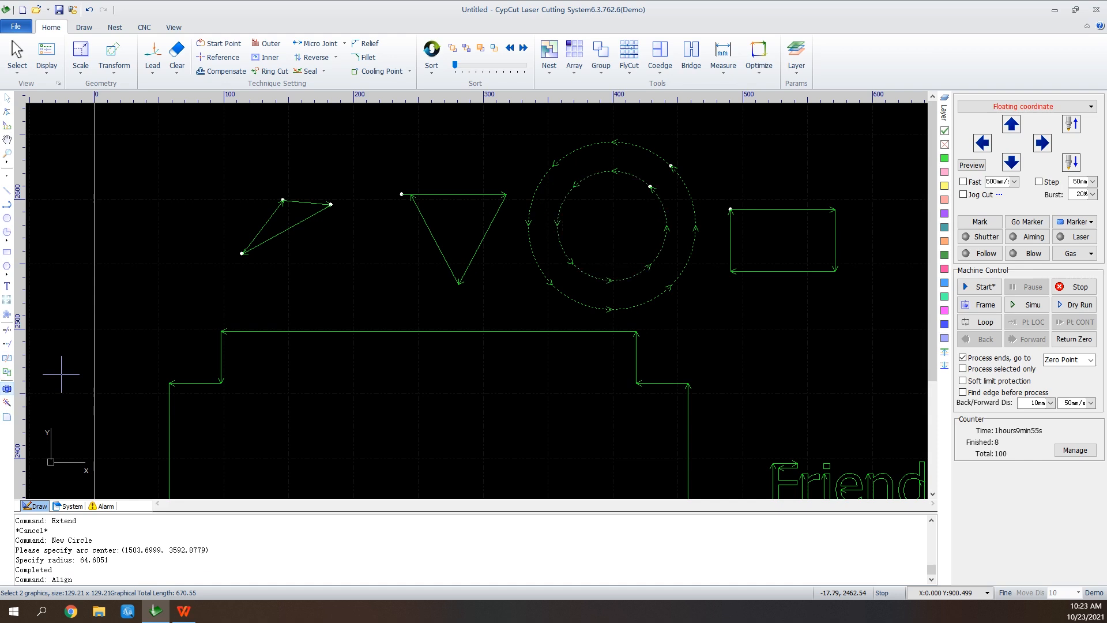
pyautogui.scroll(-3, 592, 280)
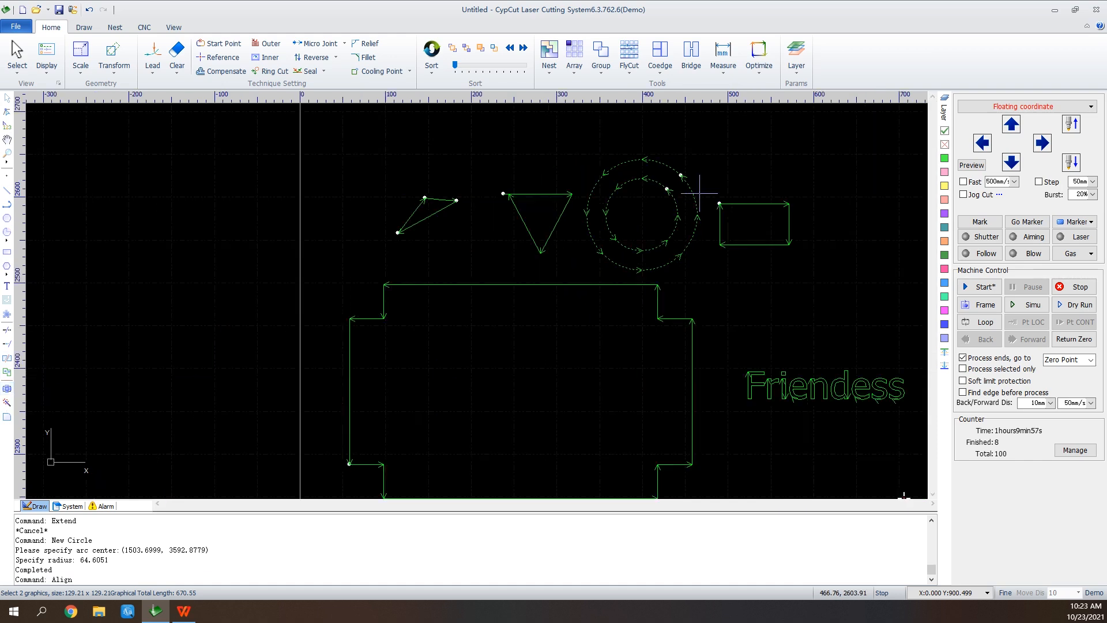
pyautogui.scroll(1, 708, 273)
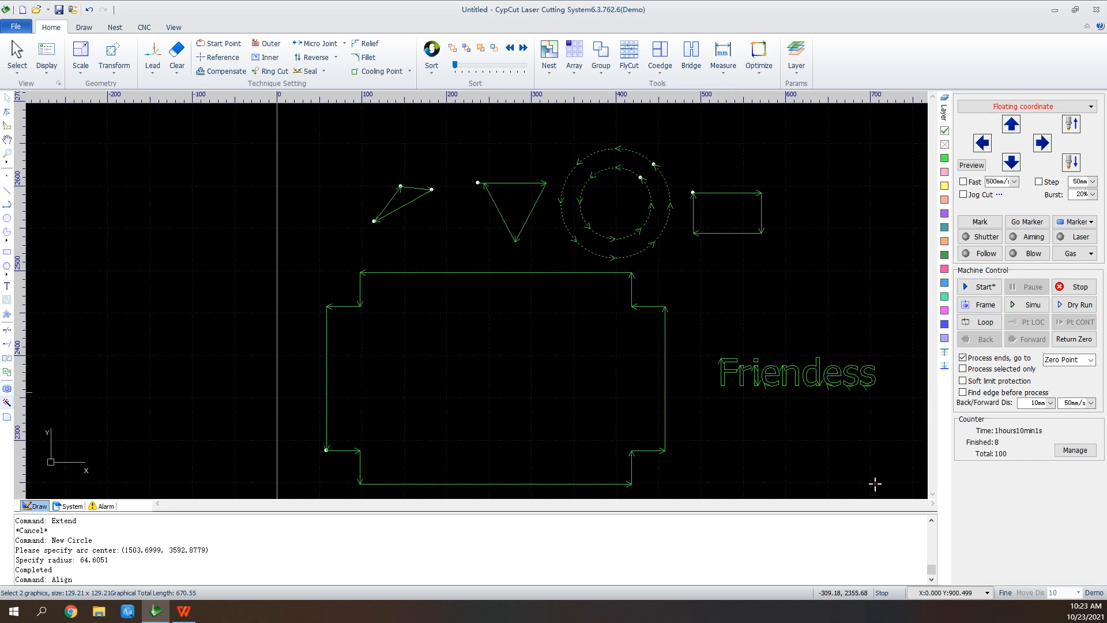
# Explode the large notched outline into separate line segments.
pyautogui.click(665, 304)
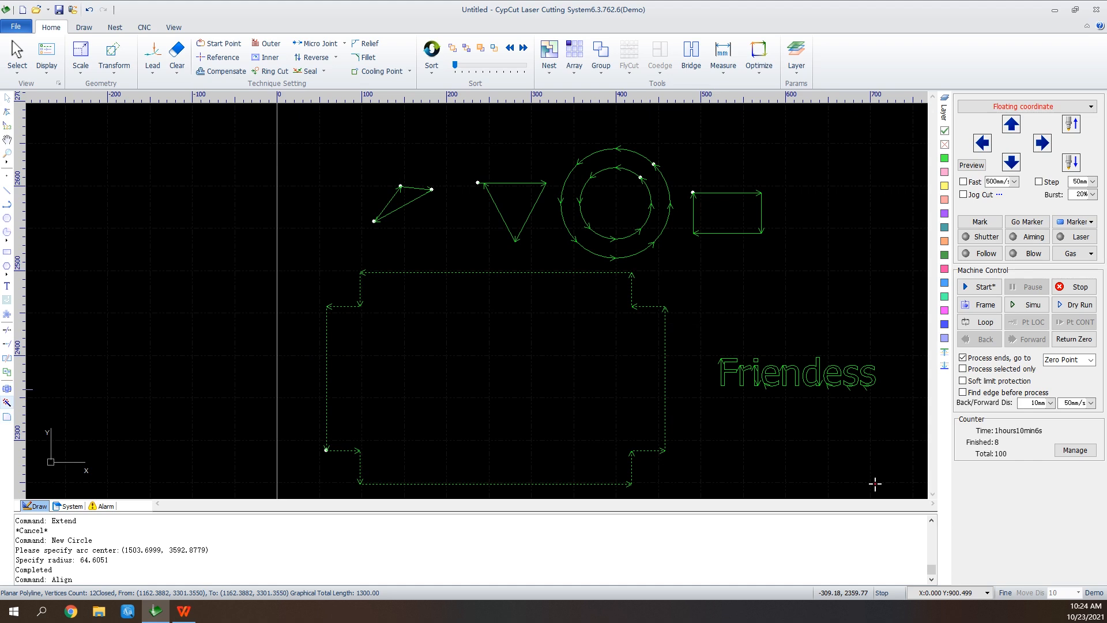
pyautogui.click(7, 402)
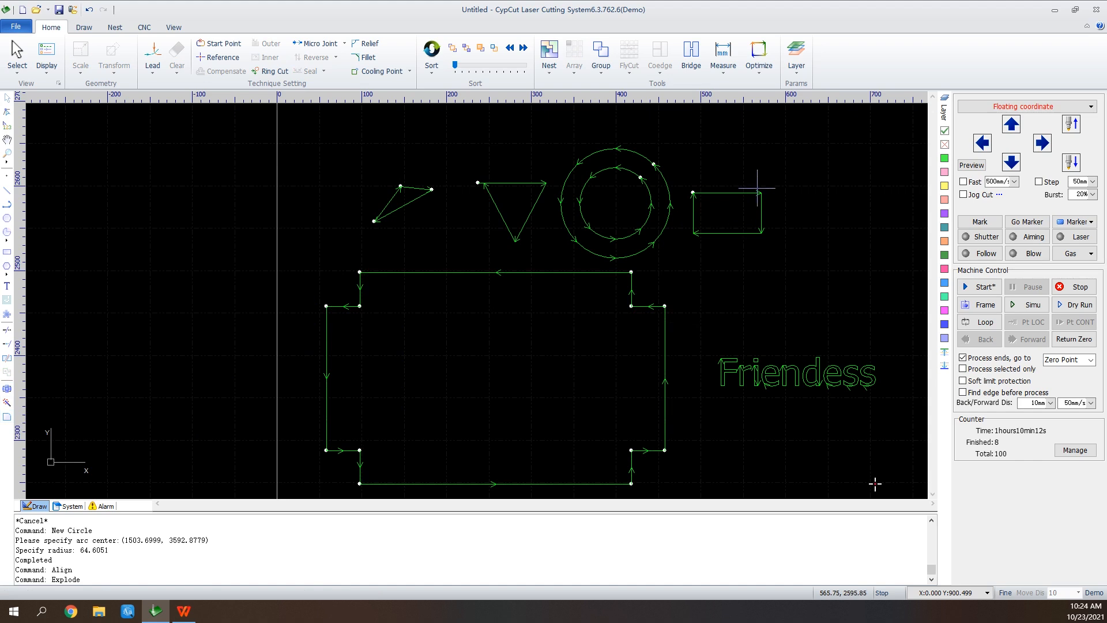
# Fillet all corners of the small rectangle beside the circles with a 2 mm radius.
pyautogui.moveTo(776, 183); pyautogui.dragTo(741, 214)
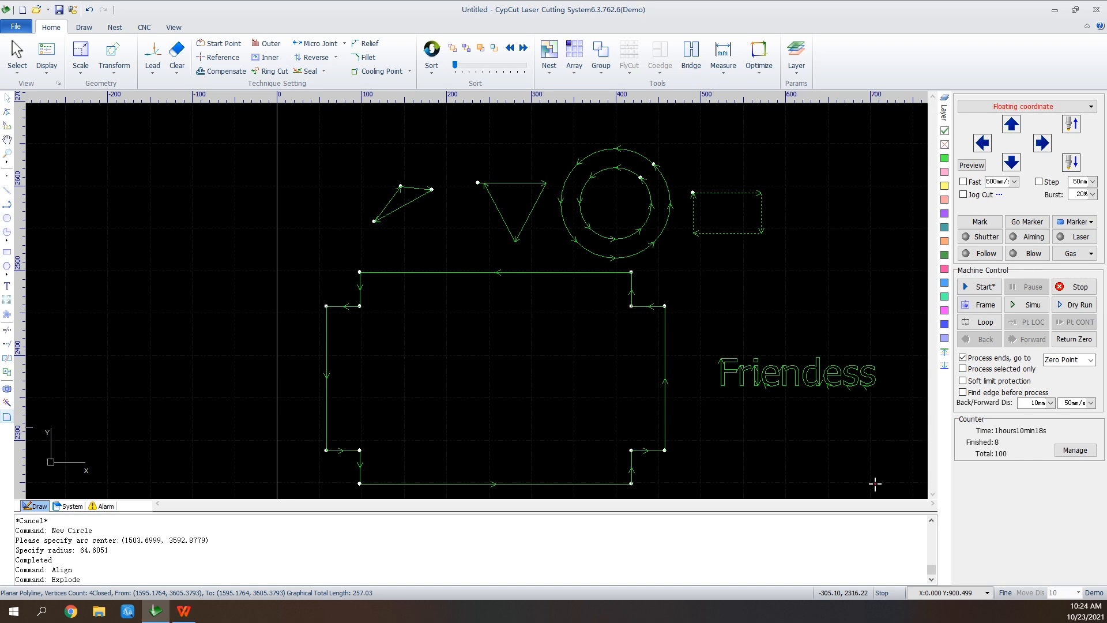
pyautogui.click(6, 417)
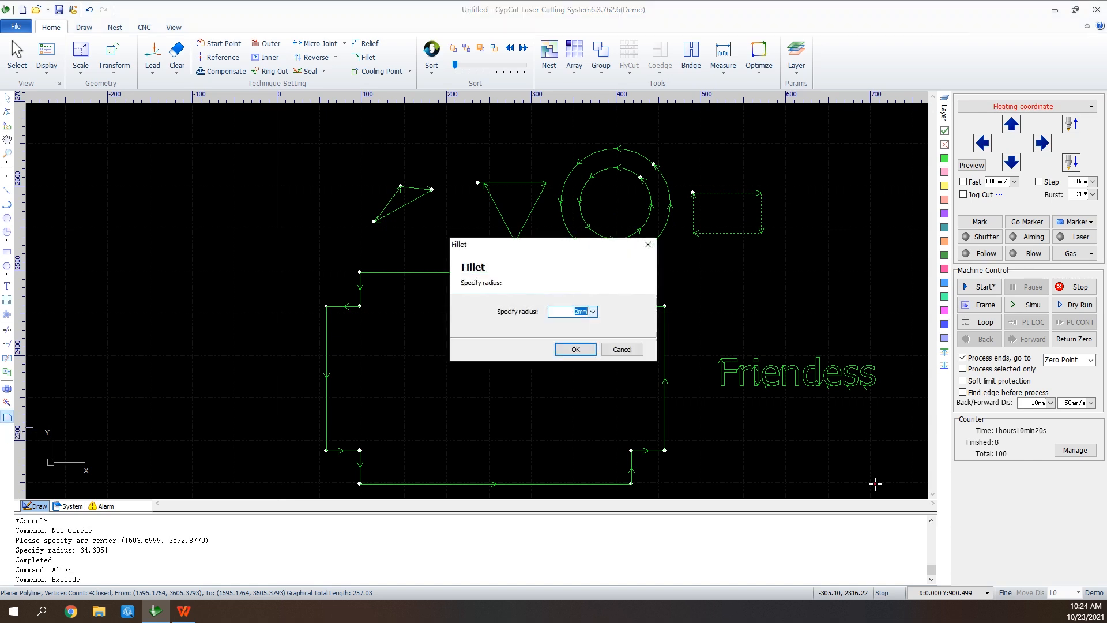
pyautogui.press('Return')
pyautogui.scroll(4, 750, 212)
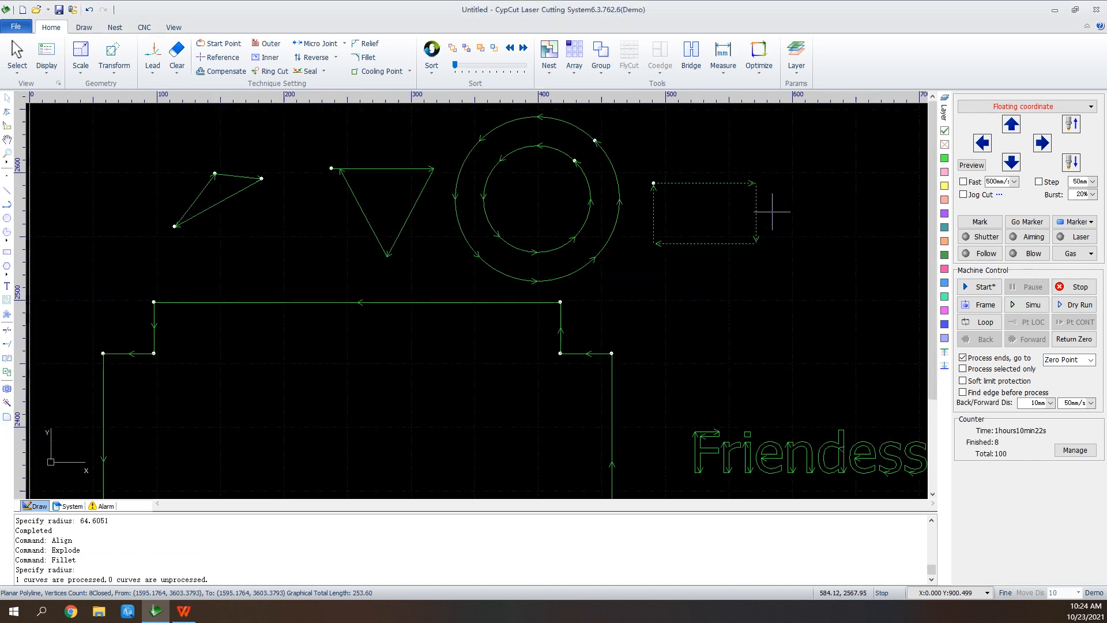
pyautogui.scroll(3, 734, 279)
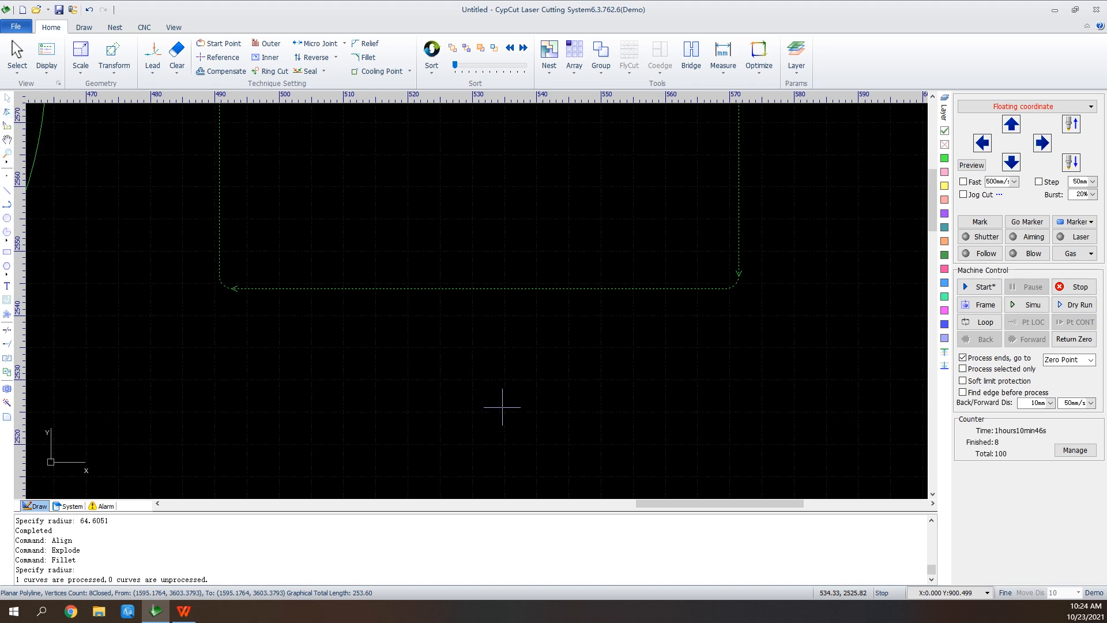
# Draw an open four-segment polyline below the rectangle, about 12 mm wide and 7.5 mm high, ending just short of its start point.
pyautogui.scroll(-3, 522, 378)
pyautogui.scroll(6, 395, 447)
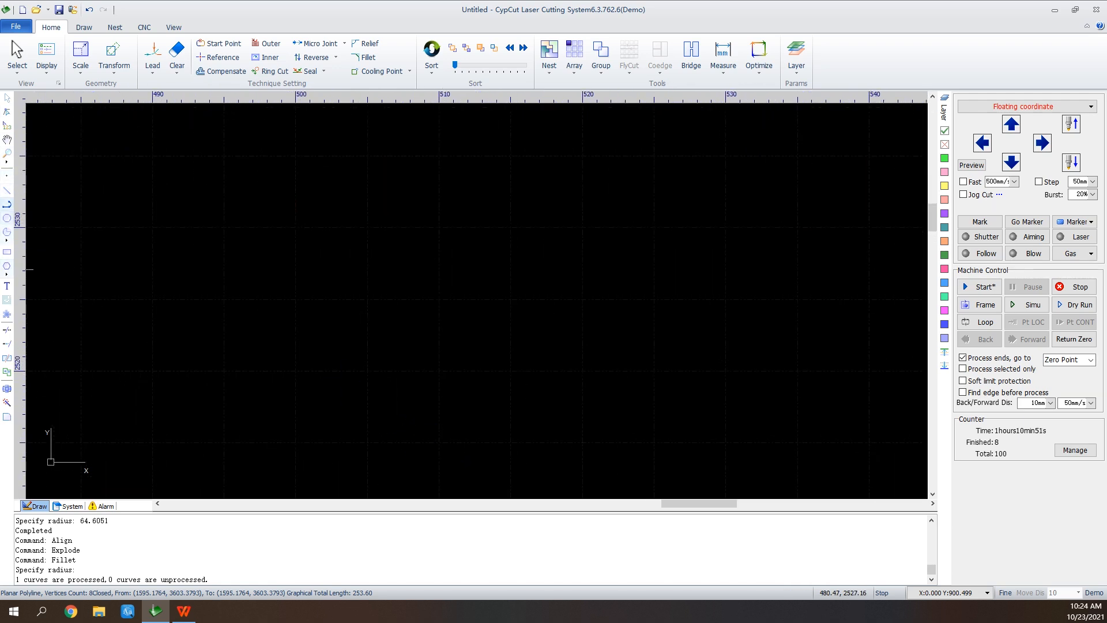
pyautogui.click(366, 187)
pyautogui.press('p')
pyautogui.click(250, 175)
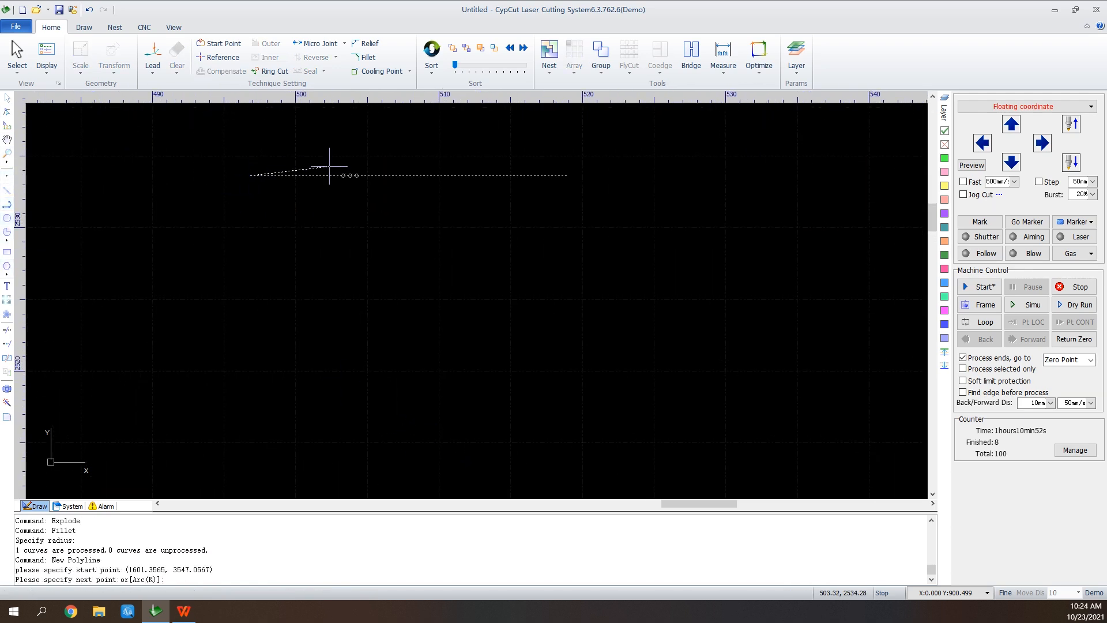
pyautogui.click(421, 175)
pyautogui.click(411, 283)
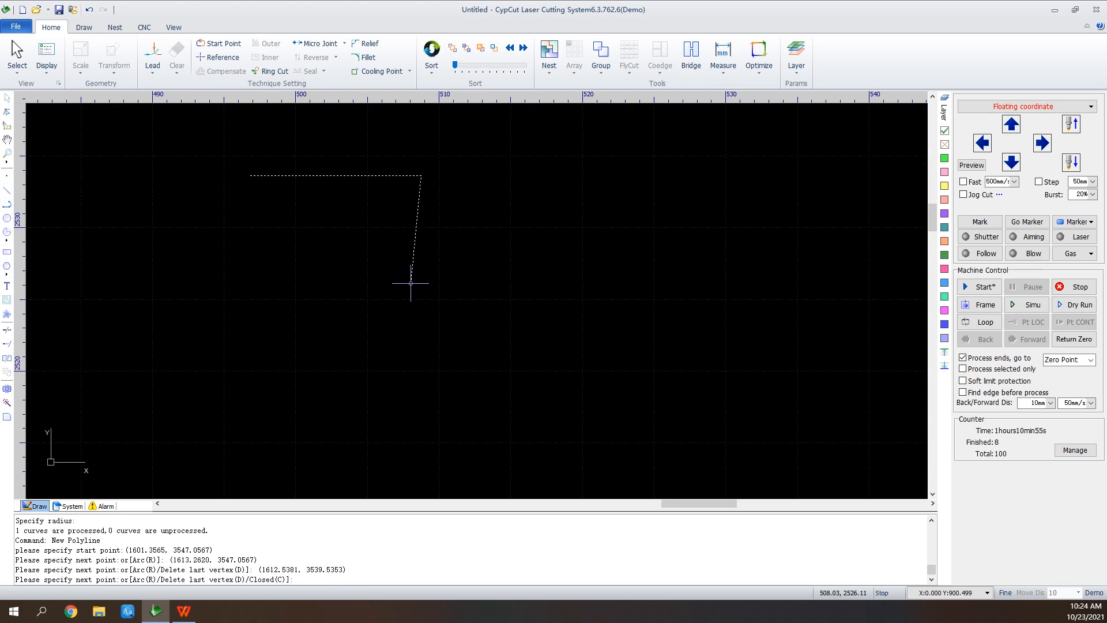
pyautogui.click(279, 283)
pyautogui.click(269, 196)
pyautogui.rightClick(270, 196)
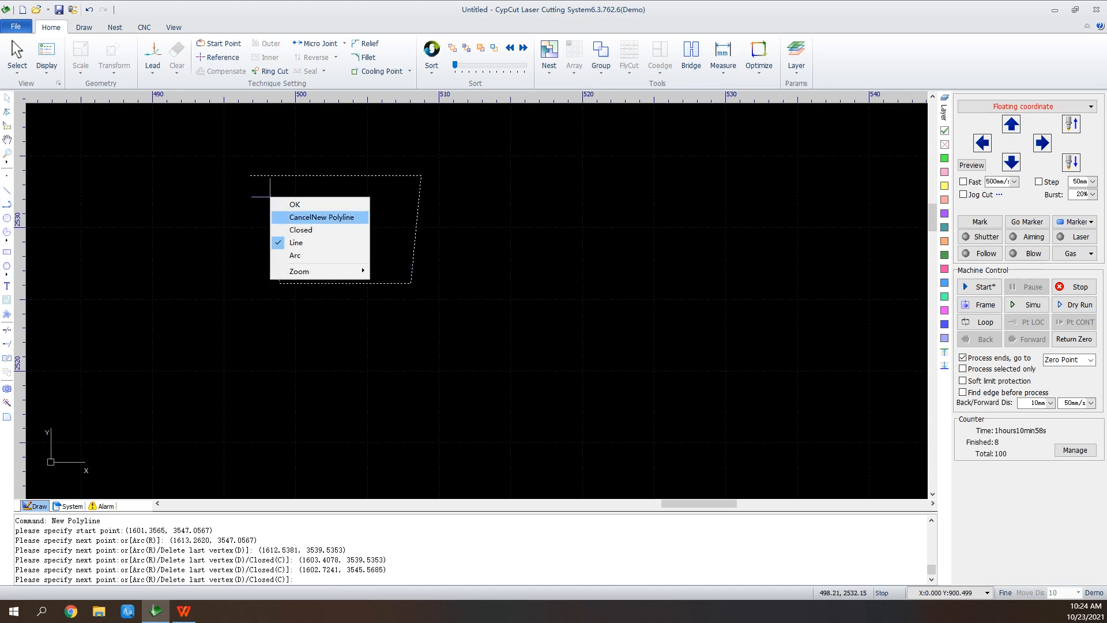
pyautogui.click(321, 217)
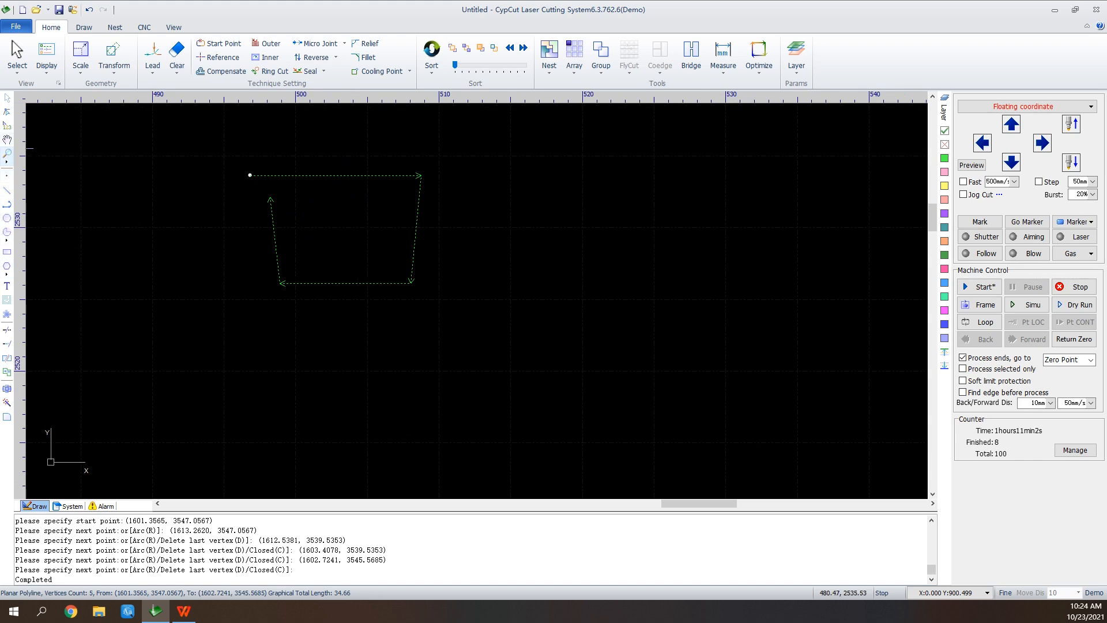
# Edit the new polyline's nodes by moving its end node onto its start node.
pyautogui.click(7, 112)
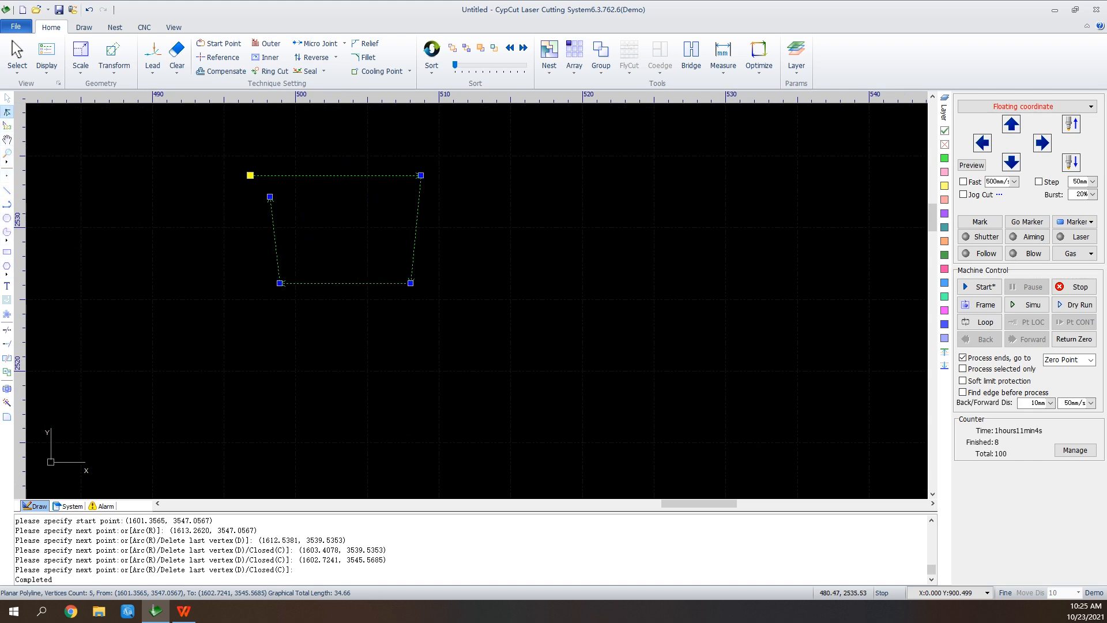
pyautogui.click(270, 196)
pyautogui.click(250, 174)
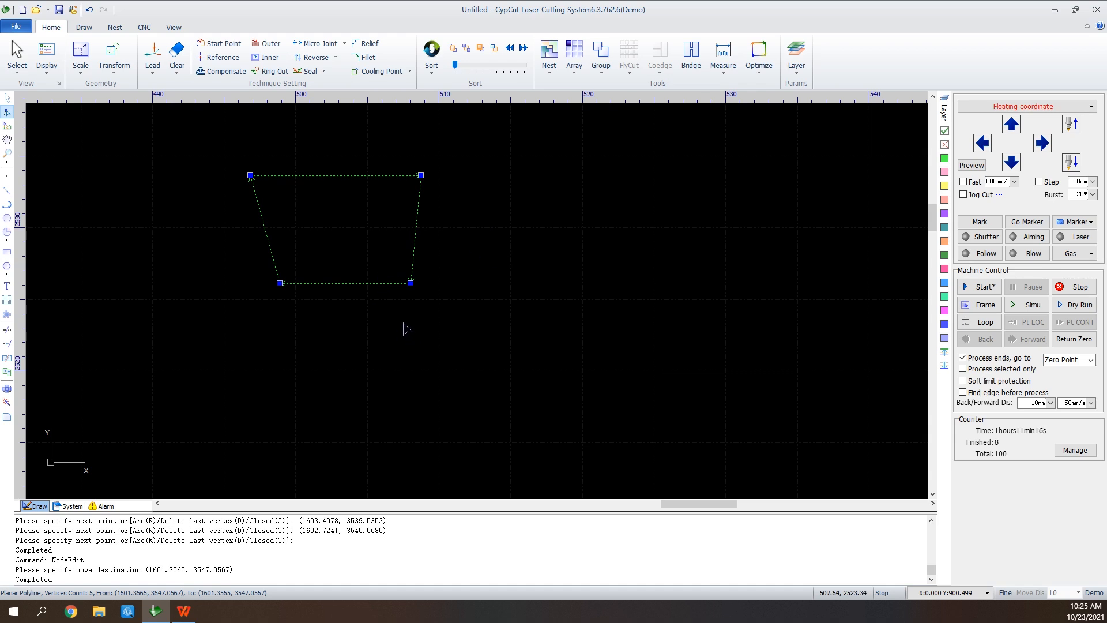
# Manually sort the cutting order through the triangle, outer circle, inner circle, rectangle, a line on the notched outline's right side and the "Friendess" text.
pyautogui.scroll(-5, 582, 353)
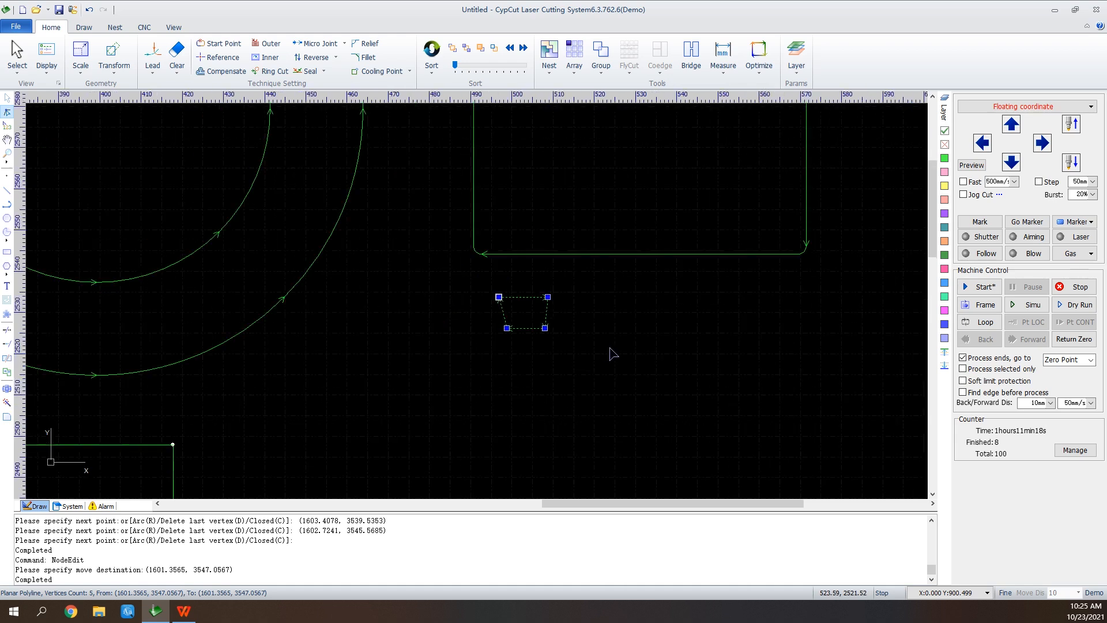
pyautogui.scroll(-5, 640, 167)
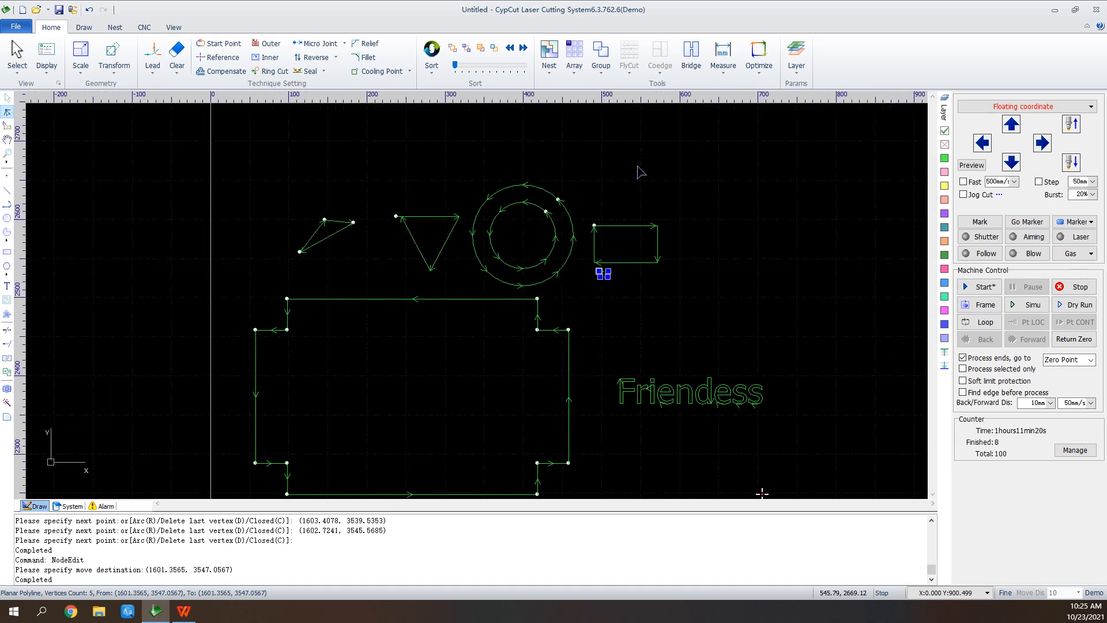
pyautogui.scroll(3, 639, 172)
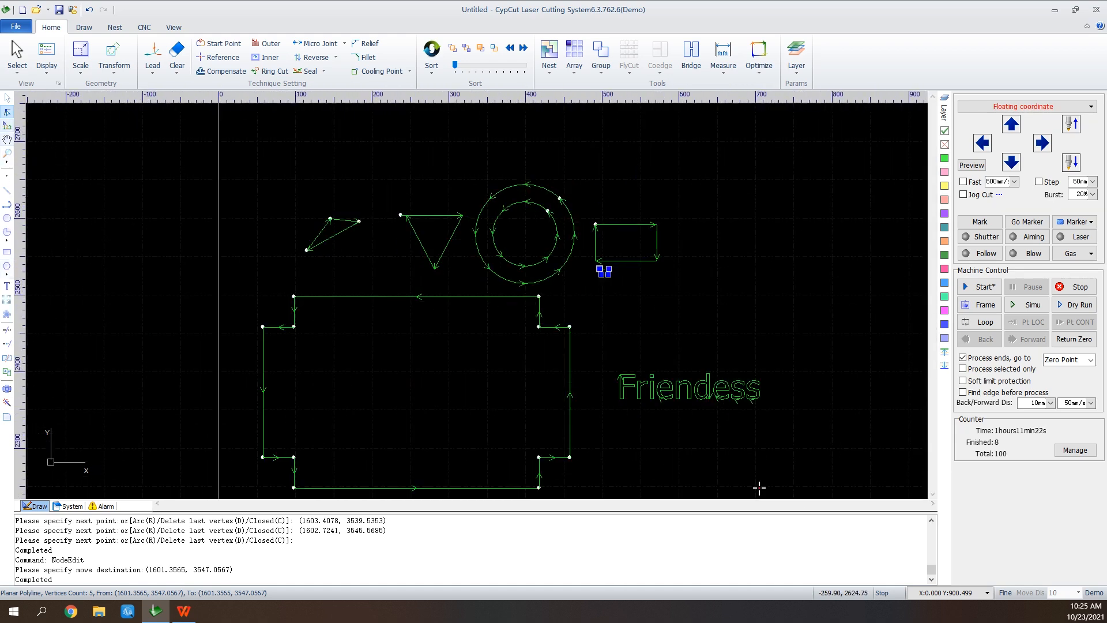
pyautogui.click(6, 126)
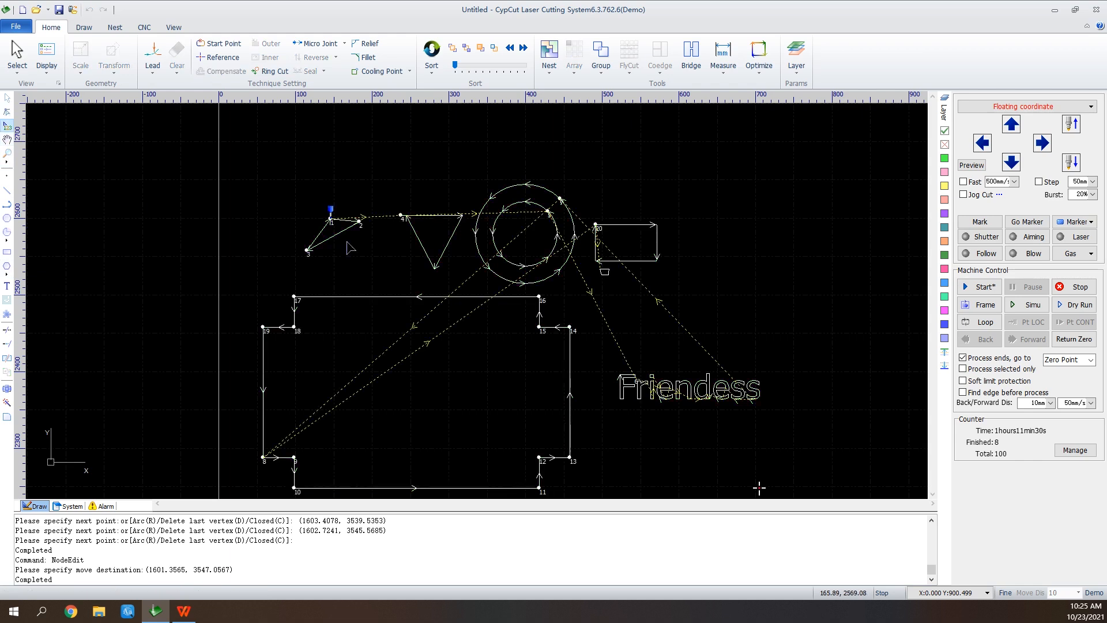
pyautogui.click(426, 251)
pyautogui.click(480, 241)
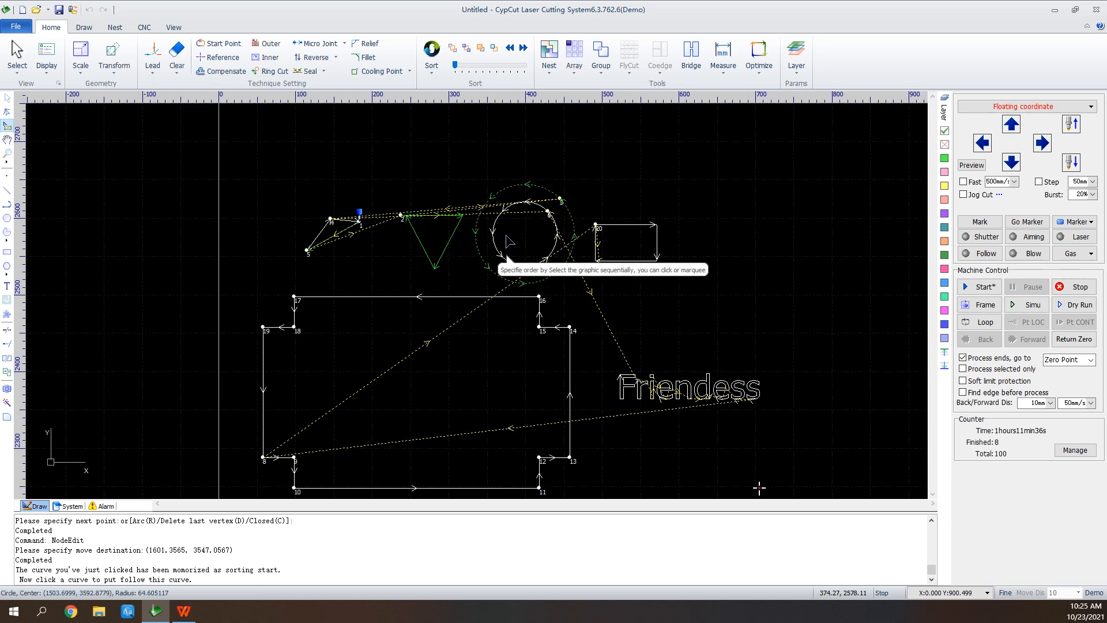
pyautogui.click(495, 241)
pyautogui.click(631, 261)
pyautogui.click(568, 334)
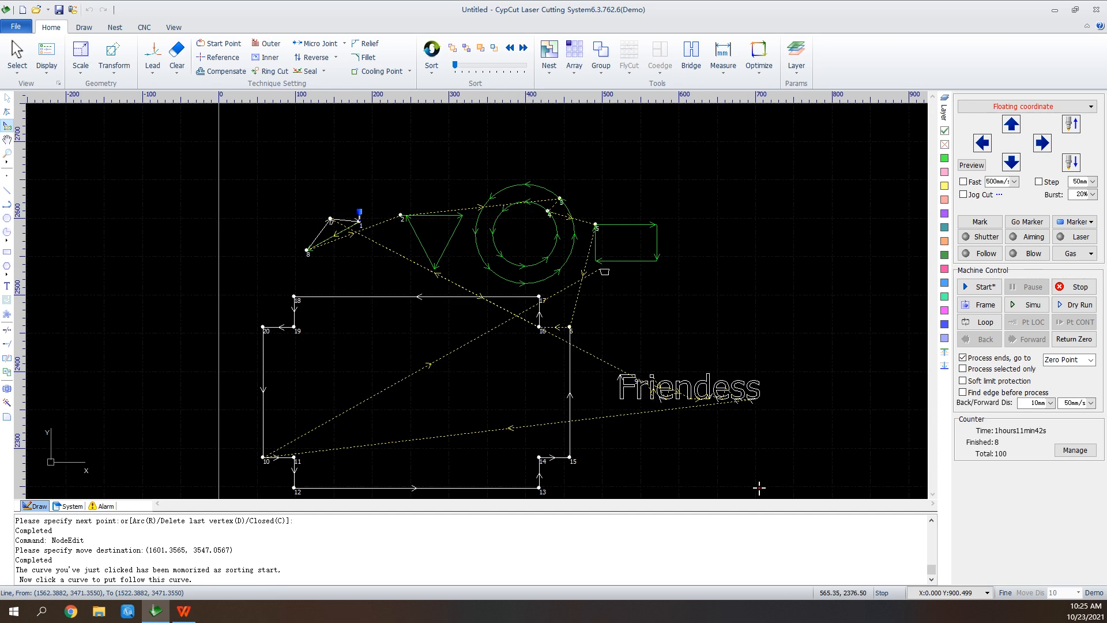
pyautogui.click(656, 393)
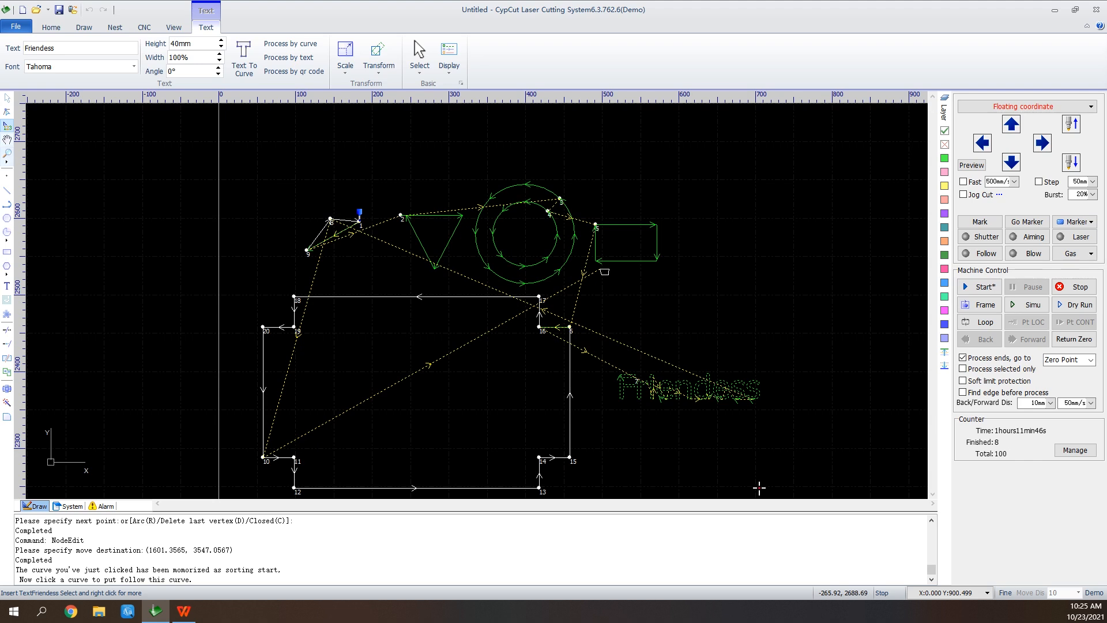
# Pan the drawing up and to the left, and zoom to fit all graphics in the view.
pyautogui.click(7, 140)
pyautogui.moveTo(384, 280); pyautogui.dragTo(281, 136)
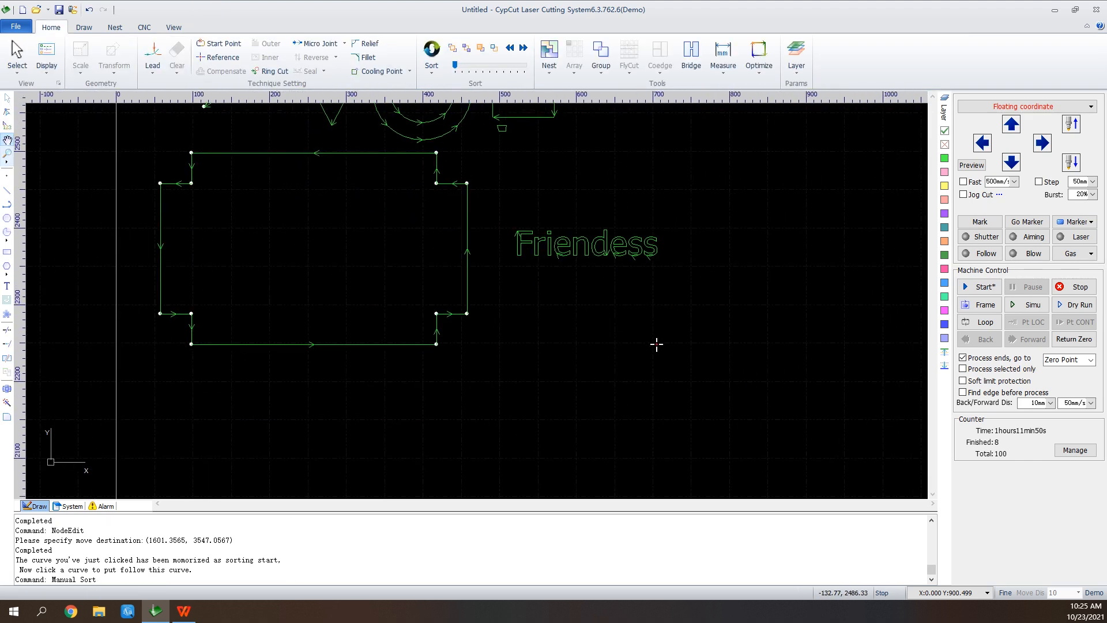
pyautogui.click(6, 162)
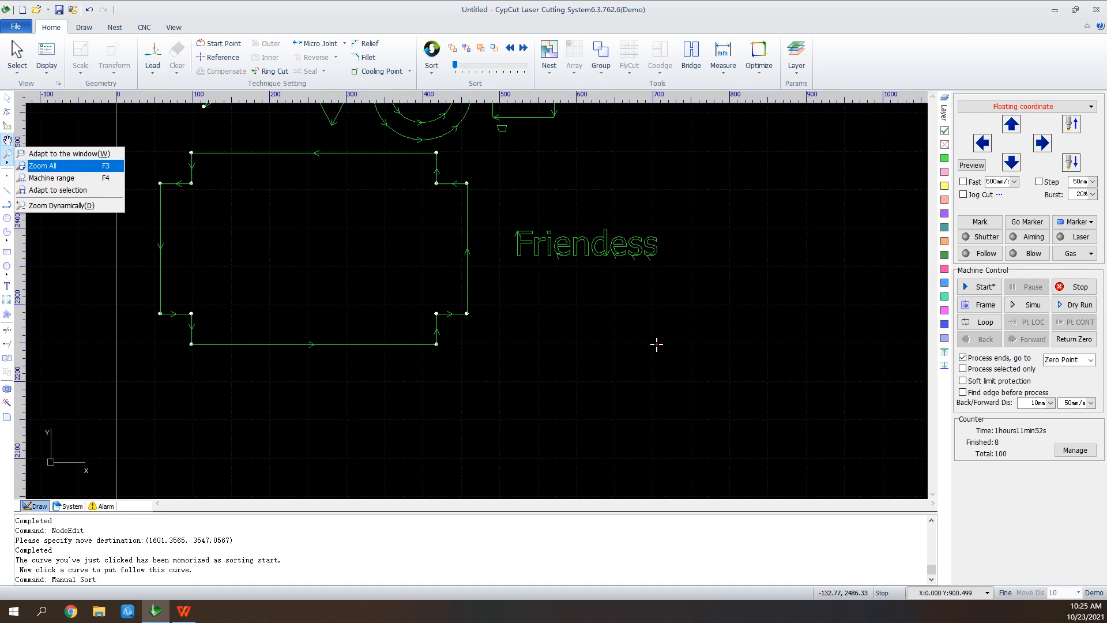
pyautogui.press('Return')
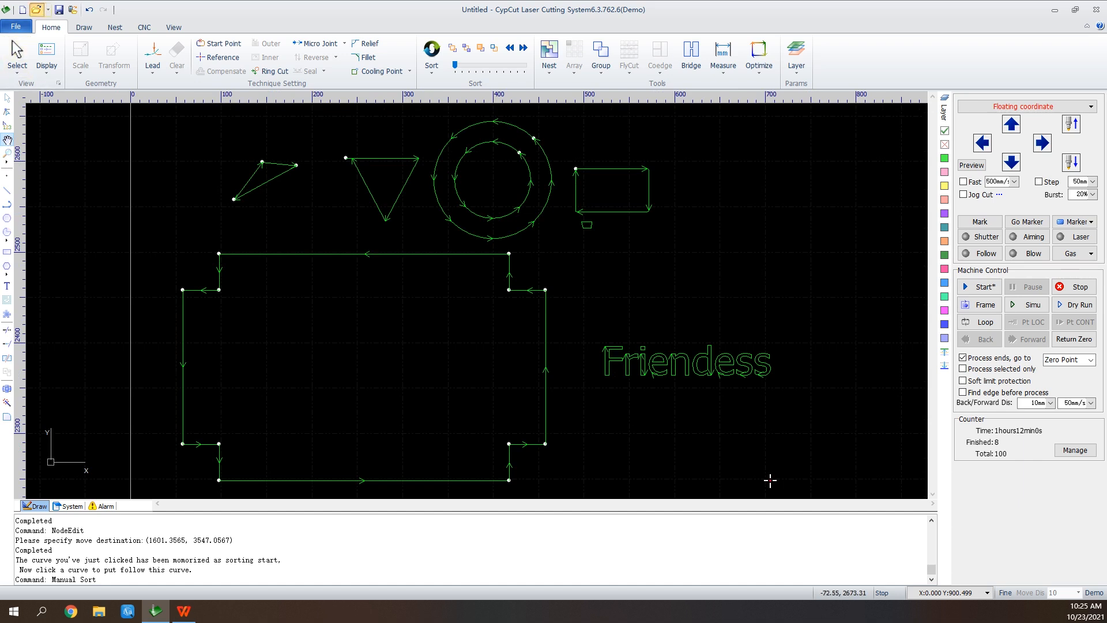
# Open the drawing file "eg7批量".
pyautogui.click(36, 10)
pyautogui.click(553, 321)
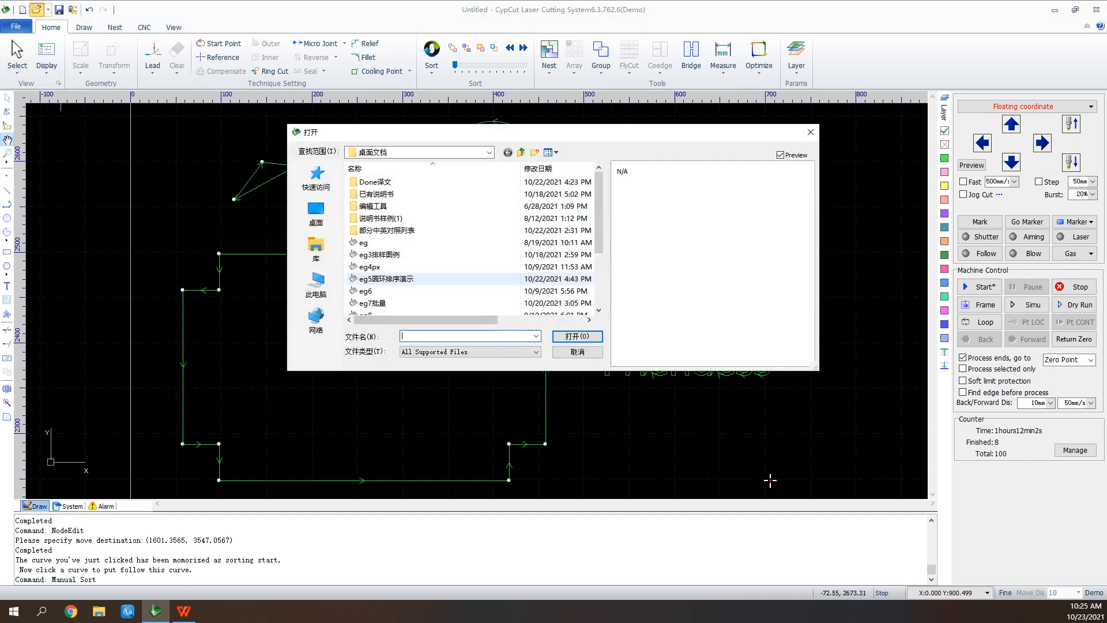
pyautogui.click(372, 303)
pyautogui.click(576, 336)
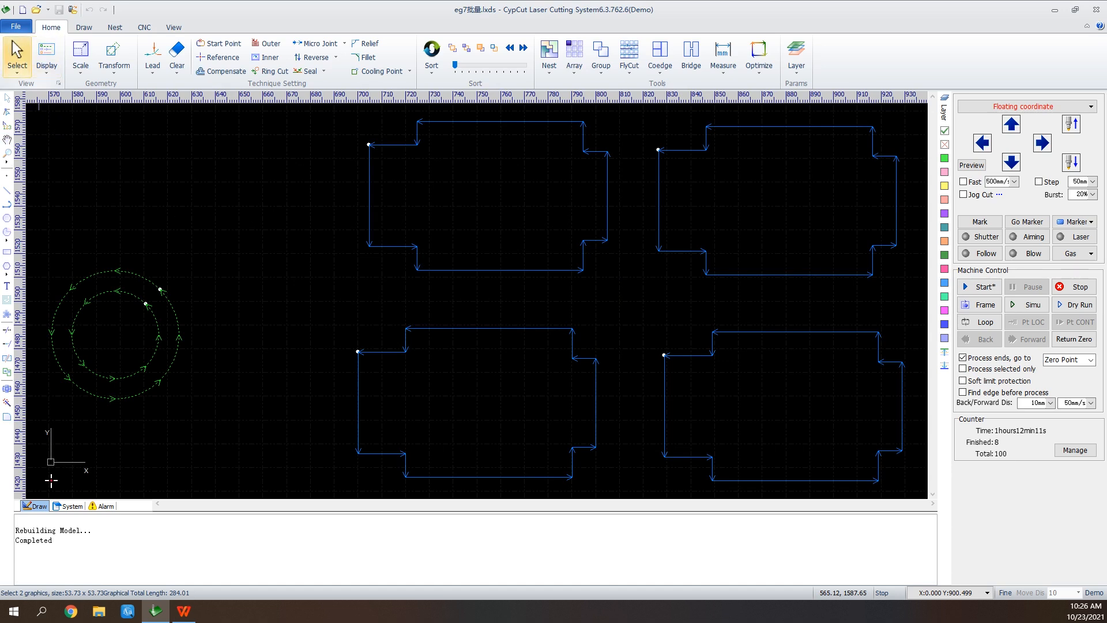
# Batch modify the upper-left notched outline to add a lead-in line with the default lead settings to all identical outlines.
pyautogui.click(17, 58)
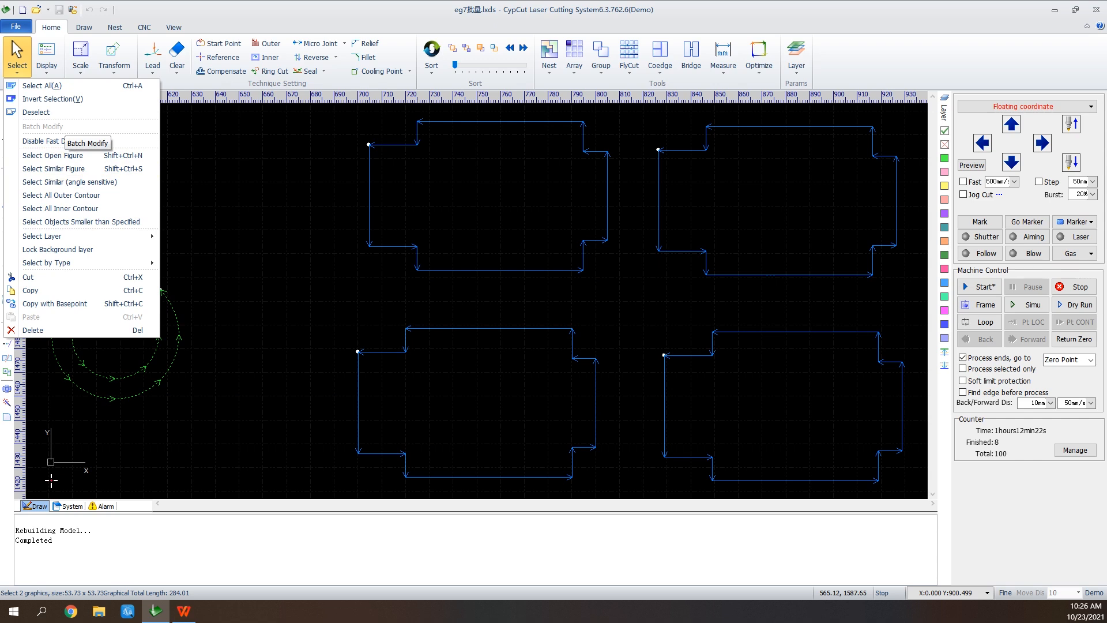
pyautogui.click(304, 202)
pyautogui.moveTo(618, 135); pyautogui.dragTo(545, 202)
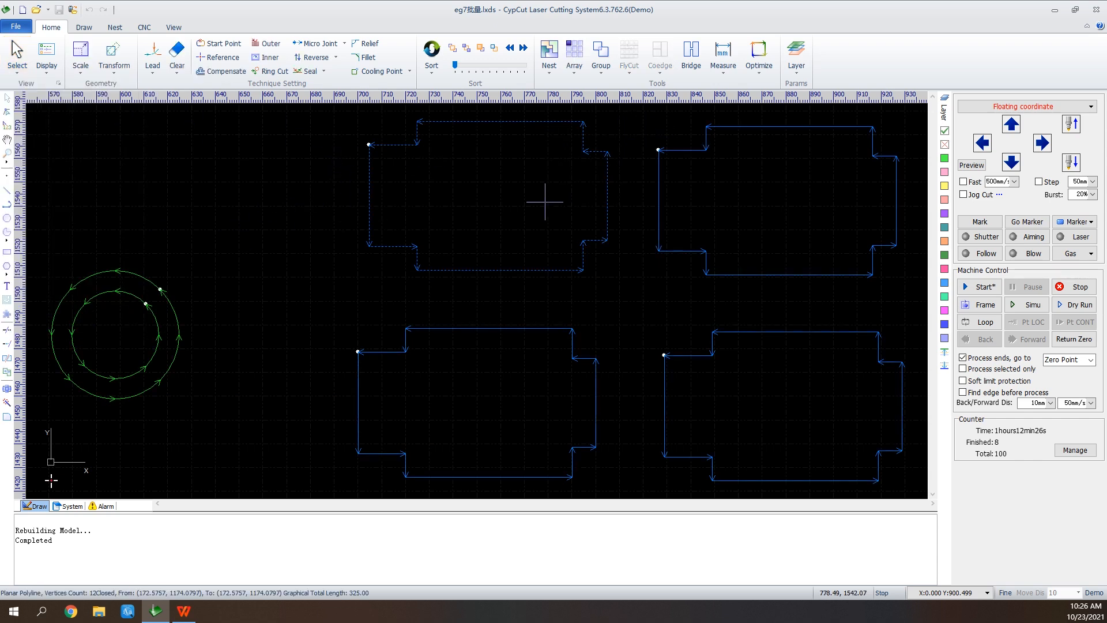
pyautogui.click(18, 57)
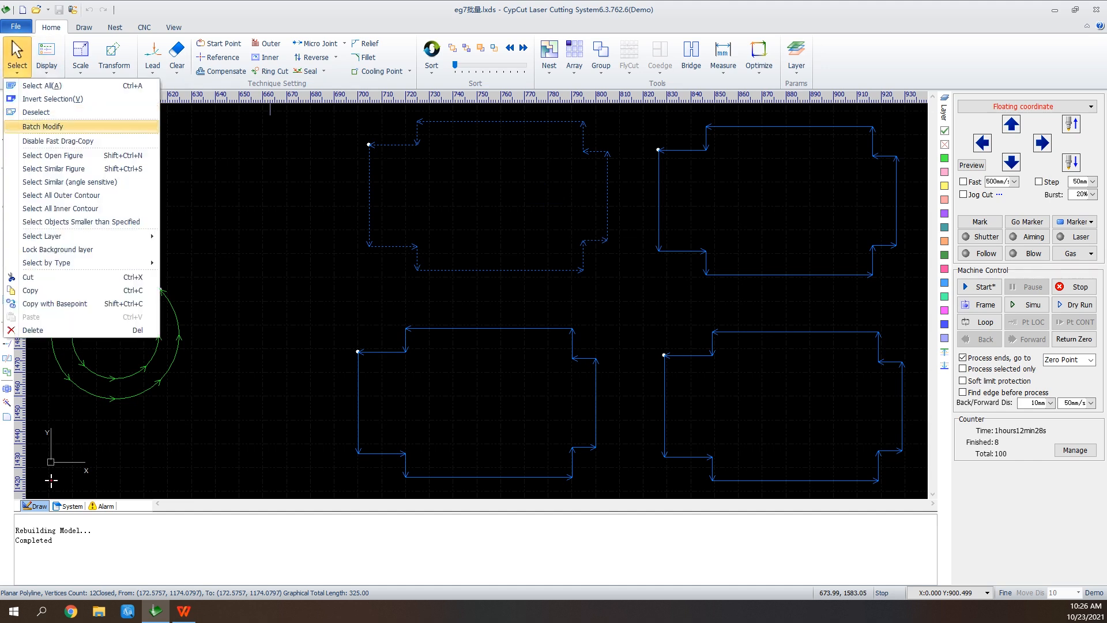
pyautogui.click(43, 126)
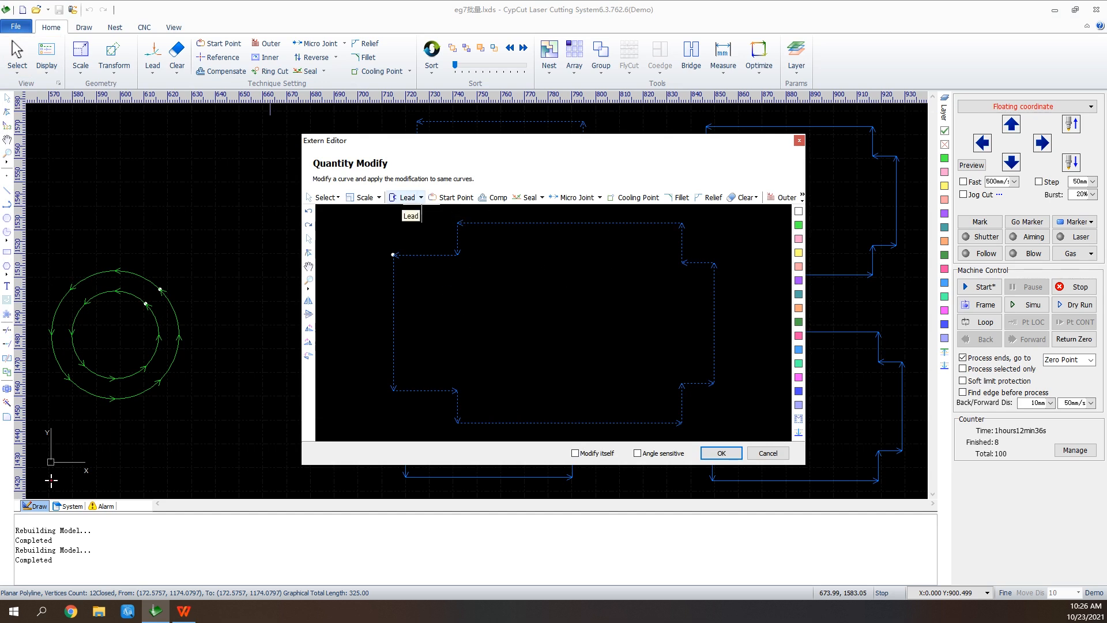
pyautogui.click(407, 197)
pyautogui.click(605, 473)
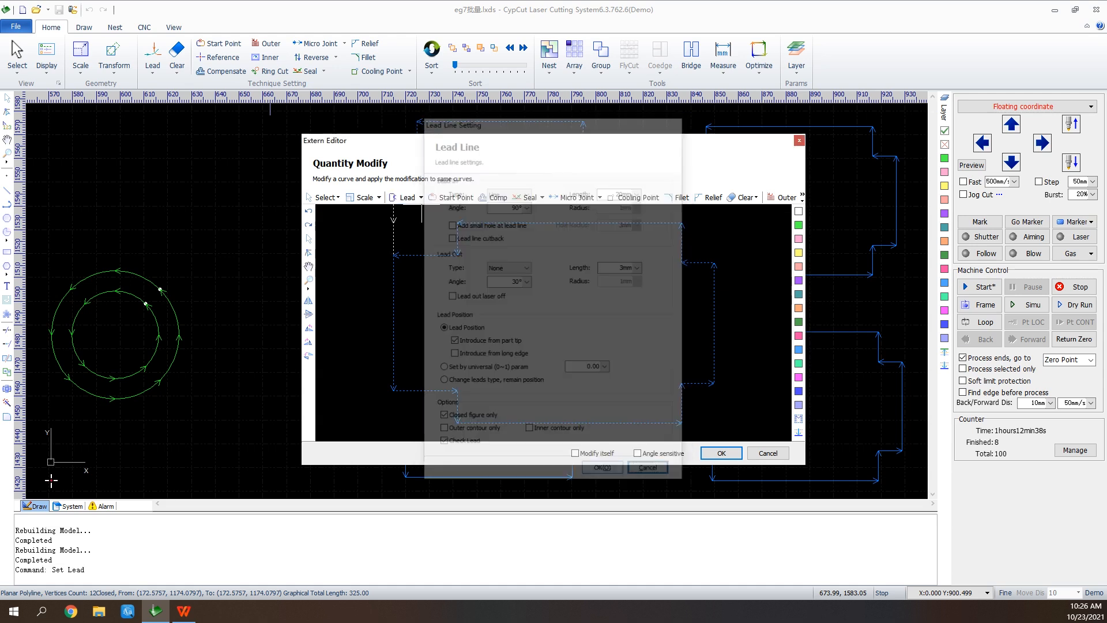
pyautogui.click(720, 452)
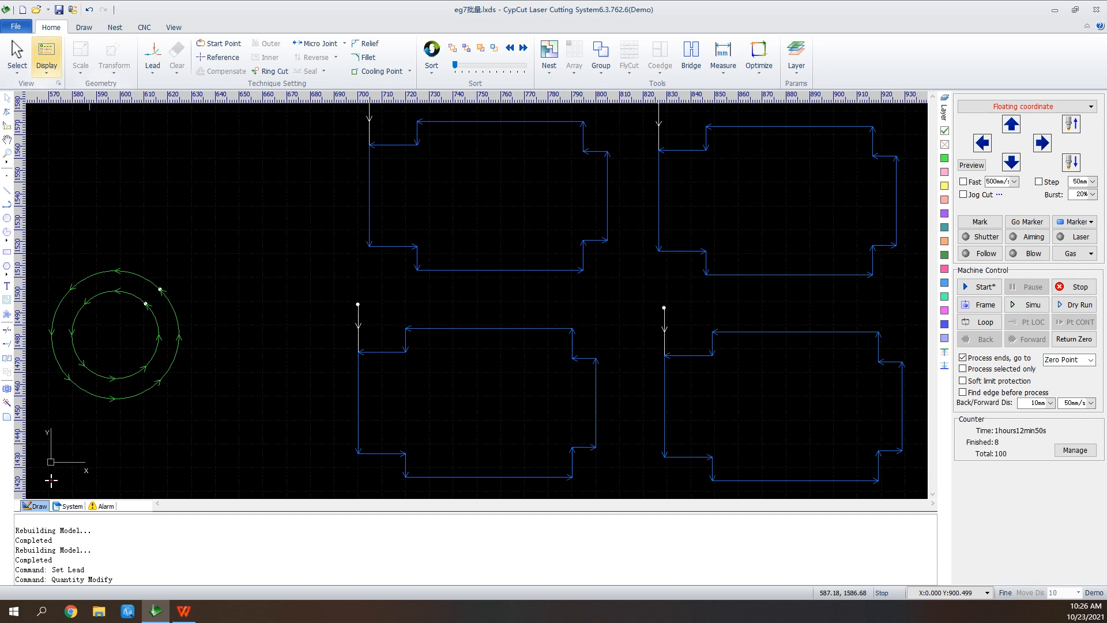
# Turn on Disable Fast Drag-Copy and select the upper-left notched outline.
pyautogui.click(47, 57)
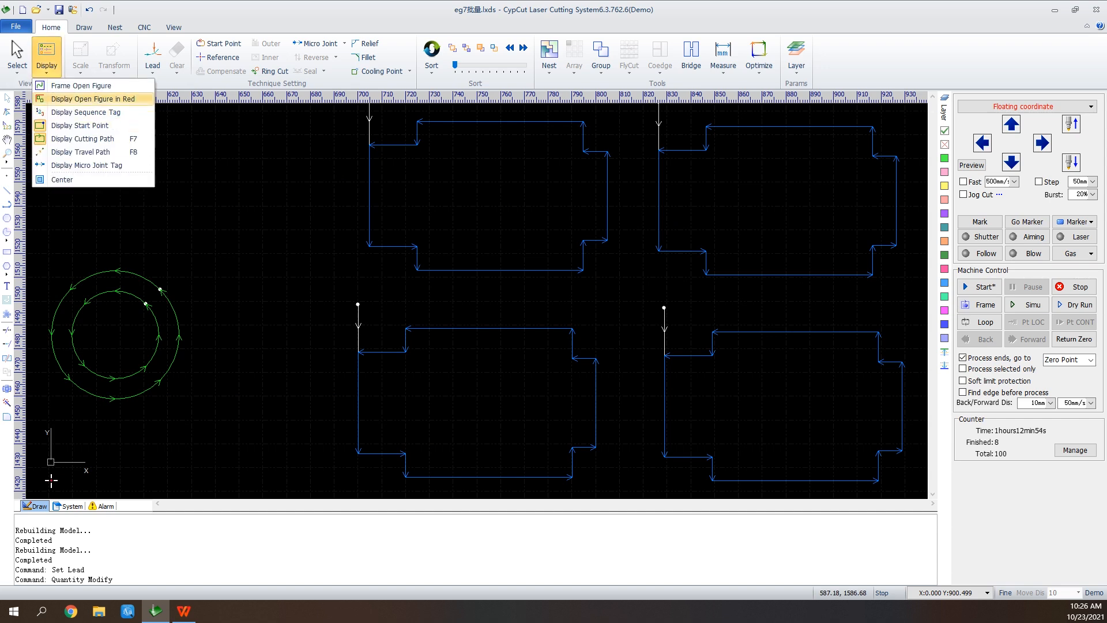
pyautogui.click(17, 58)
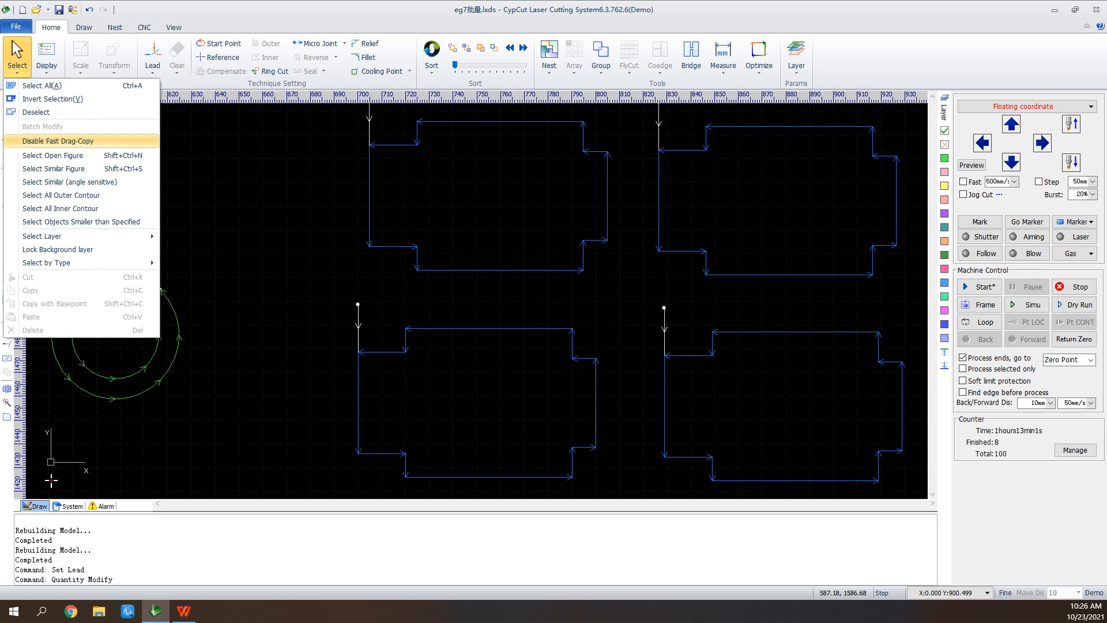
pyautogui.click(87, 140)
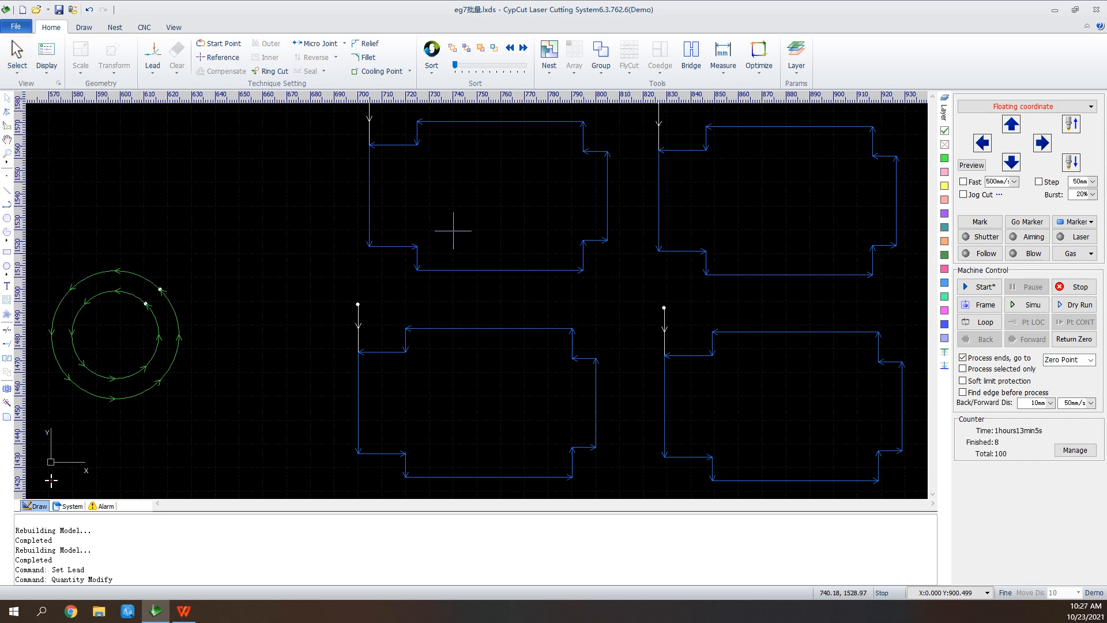
pyautogui.click(496, 270)
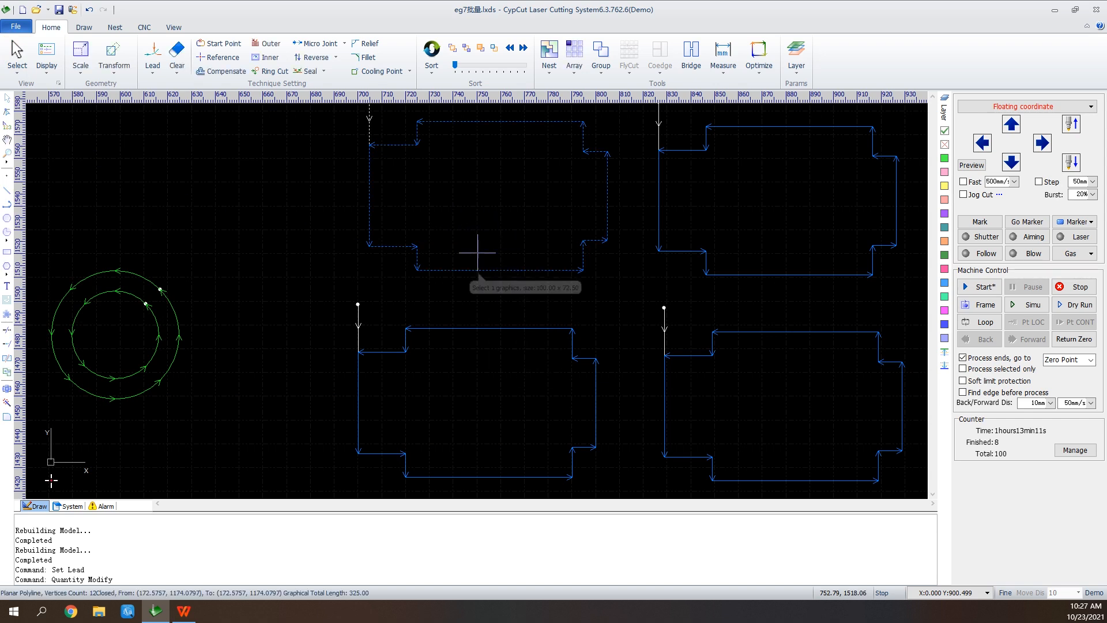
# Turn off Disable Fast Drag-Copy, and select all graphics on Layer10 before clearing the selection.
pyautogui.click(17, 57)
pyautogui.click(55, 140)
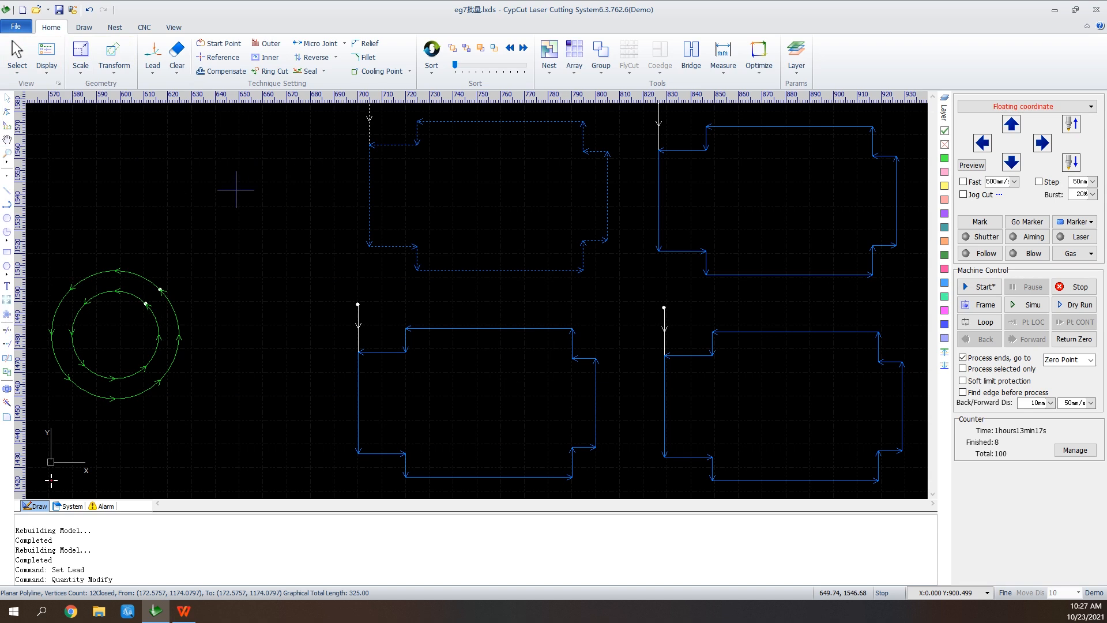
pyautogui.click(18, 58)
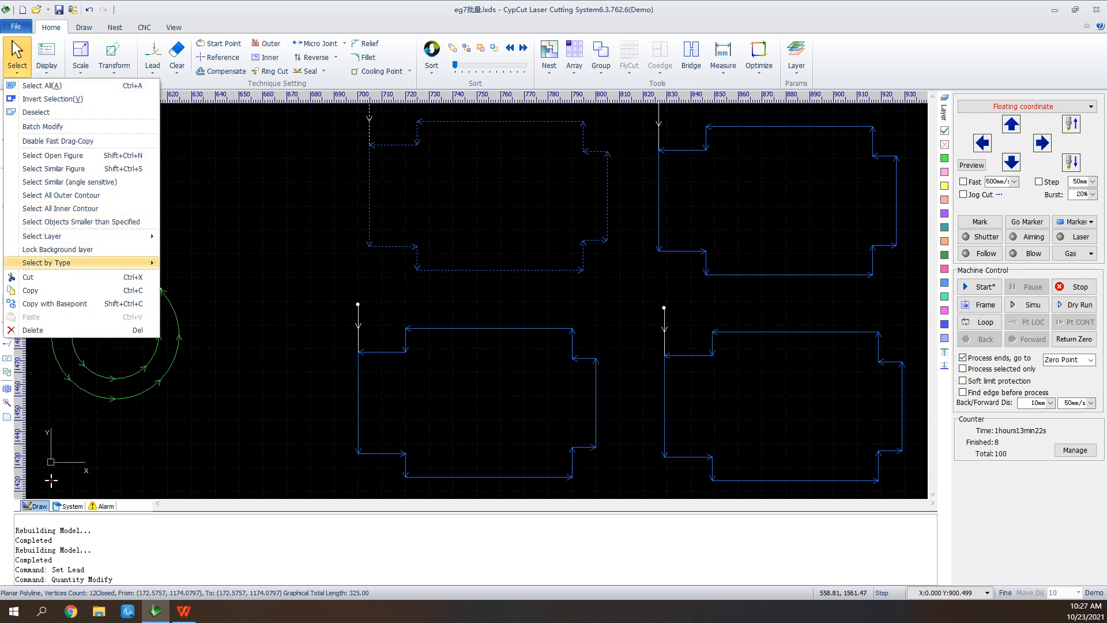
pyautogui.moveTo(86, 236)
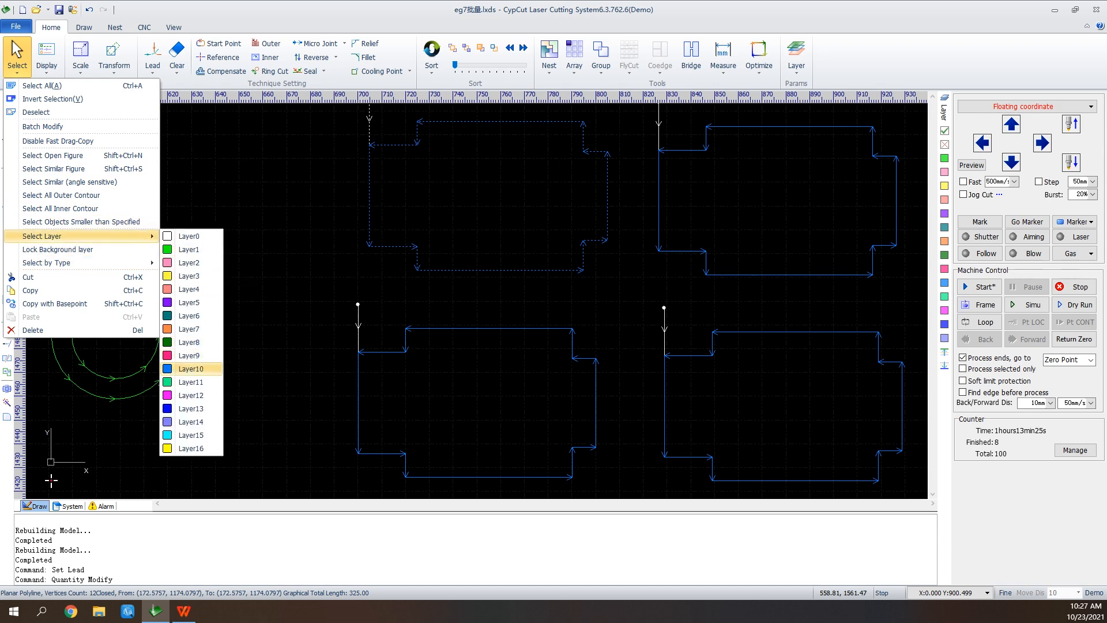
pyautogui.click(190, 368)
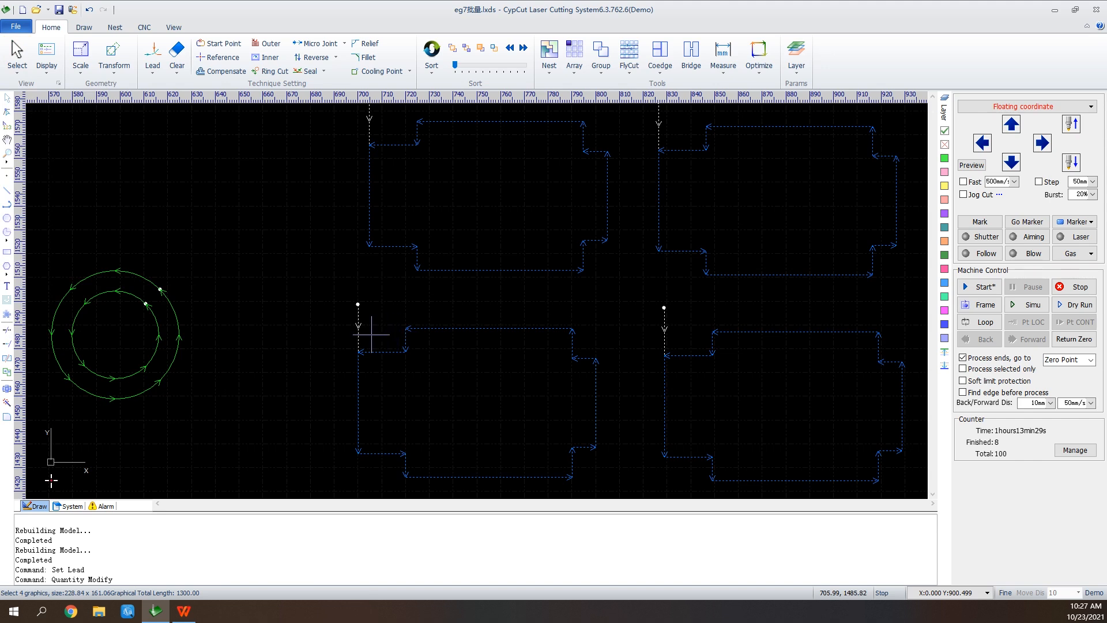
pyautogui.scroll(-2, 334, 369)
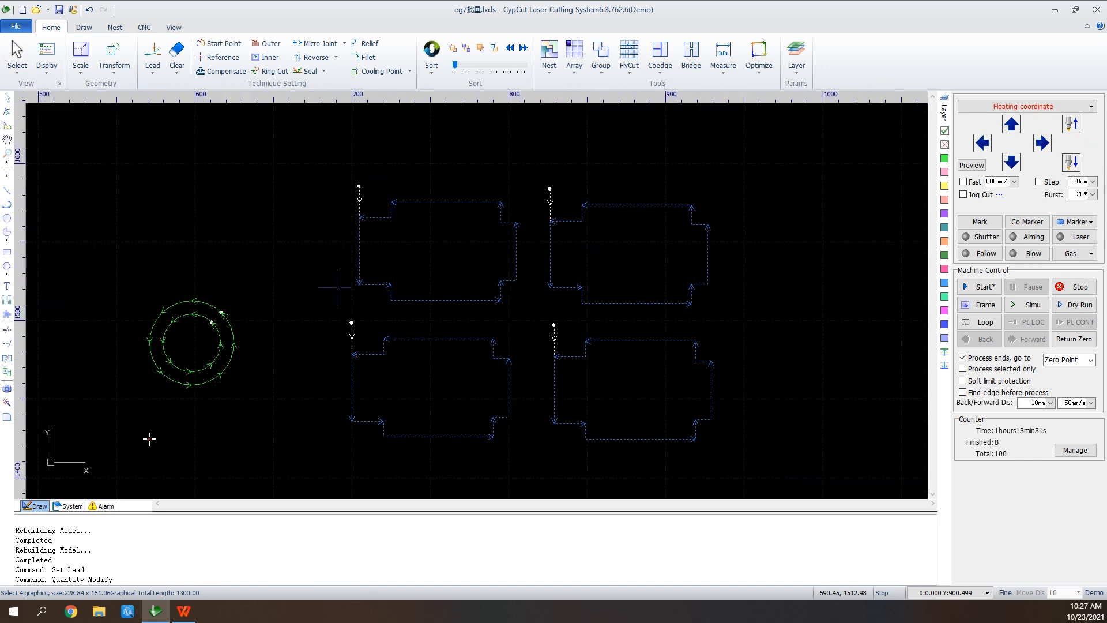
pyautogui.click(339, 178)
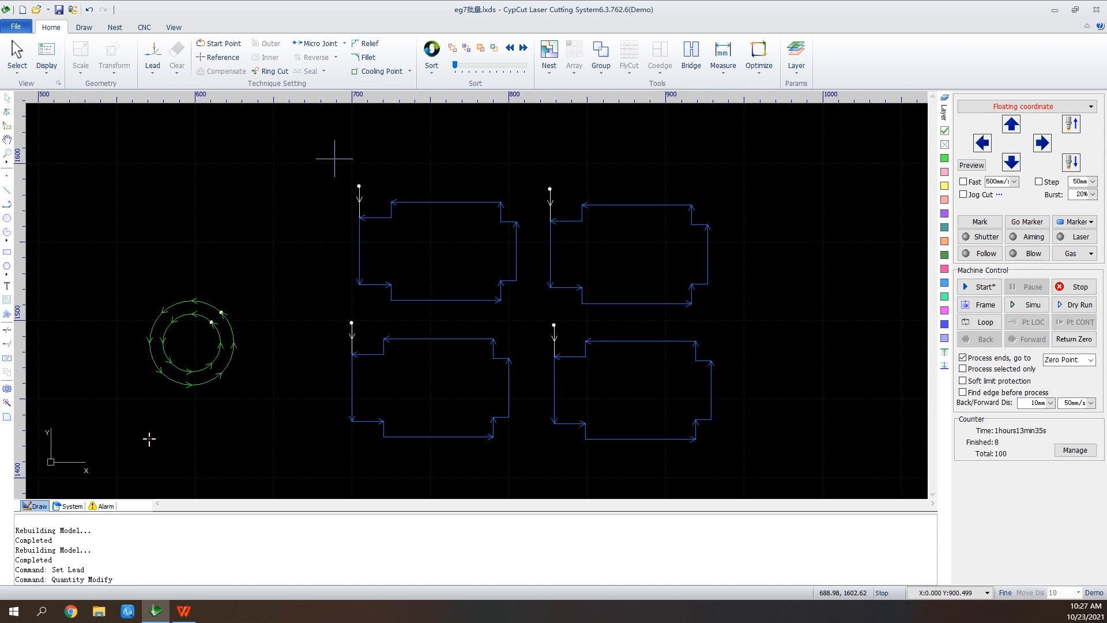
# Select the upper-left notched outline with a fully enclosing window, deselect it, and reselect it with a crossing window over its right part.
pyautogui.moveTo(337, 168); pyautogui.dragTo(532, 316)
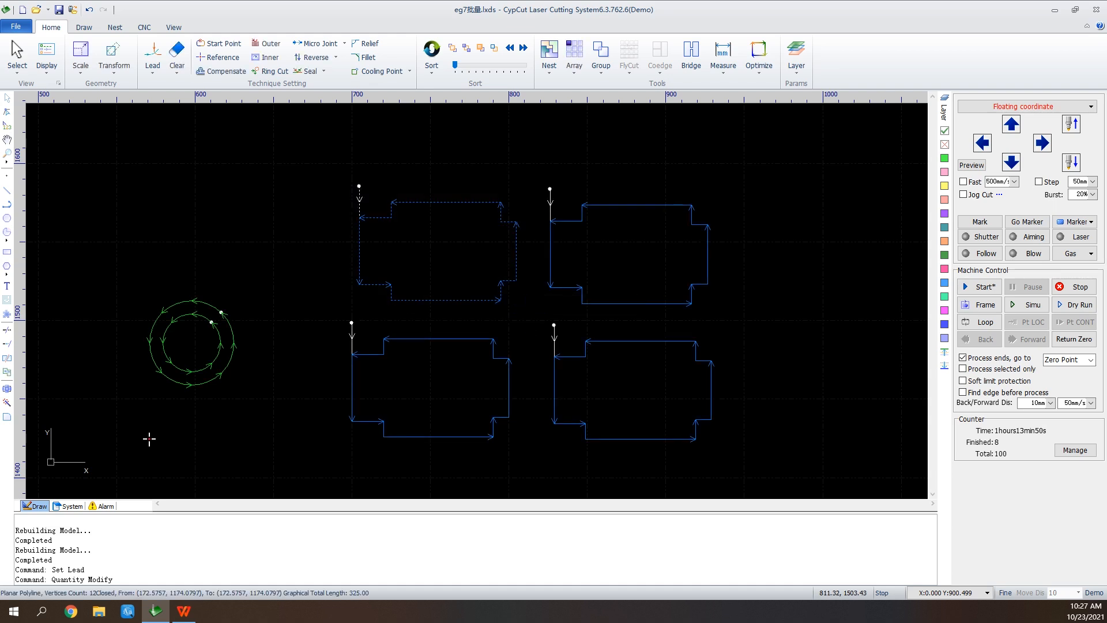
pyautogui.click(525, 314)
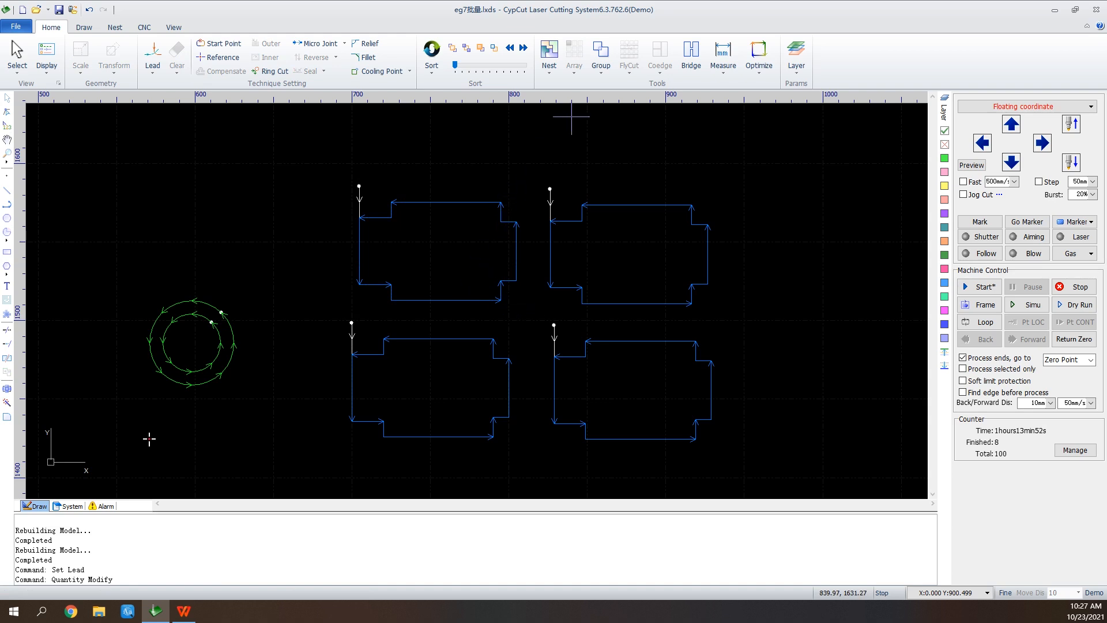
pyautogui.moveTo(516, 194); pyautogui.dragTo(439, 285)
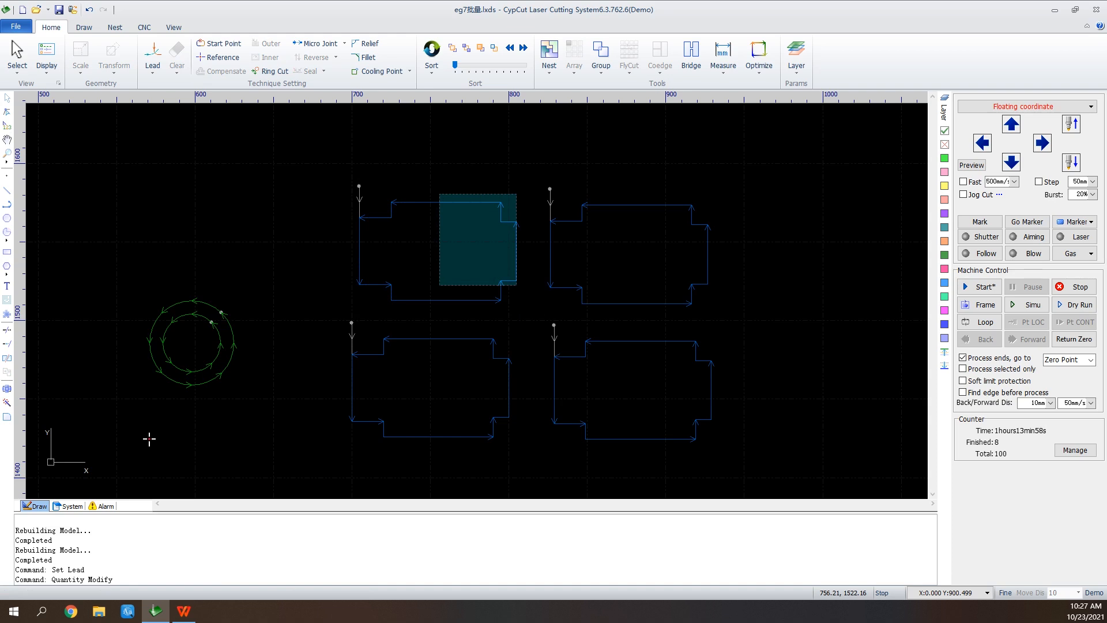
pyautogui.moveTo(439, 285); pyautogui.dragTo(440, 282)
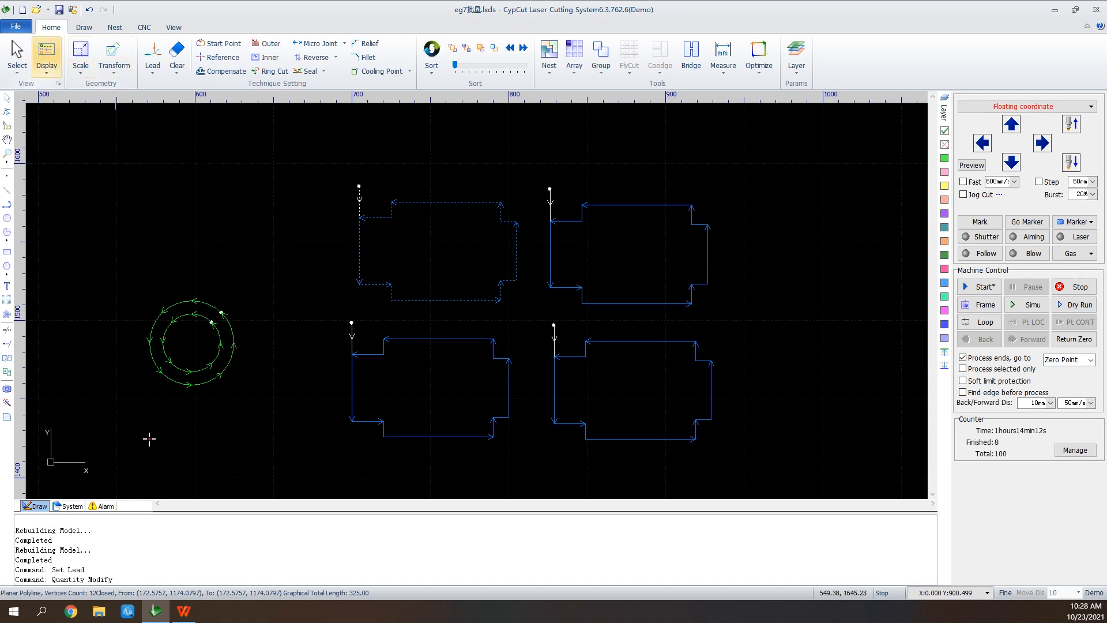
# Draw an open, roughly rectangular five-vertex polyline about 65 × 58 mm above the two circles, leaving a gap near its start point.
pyautogui.click(46, 55)
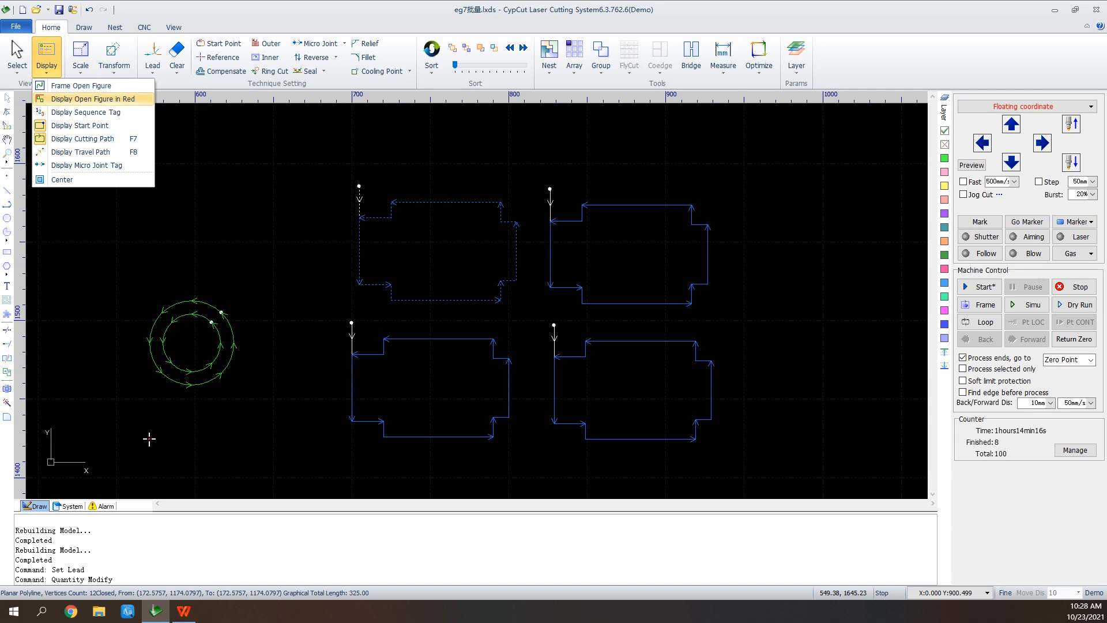
pyautogui.click(271, 229)
pyautogui.click(6, 204)
pyautogui.click(172, 155)
pyautogui.click(273, 163)
pyautogui.click(268, 247)
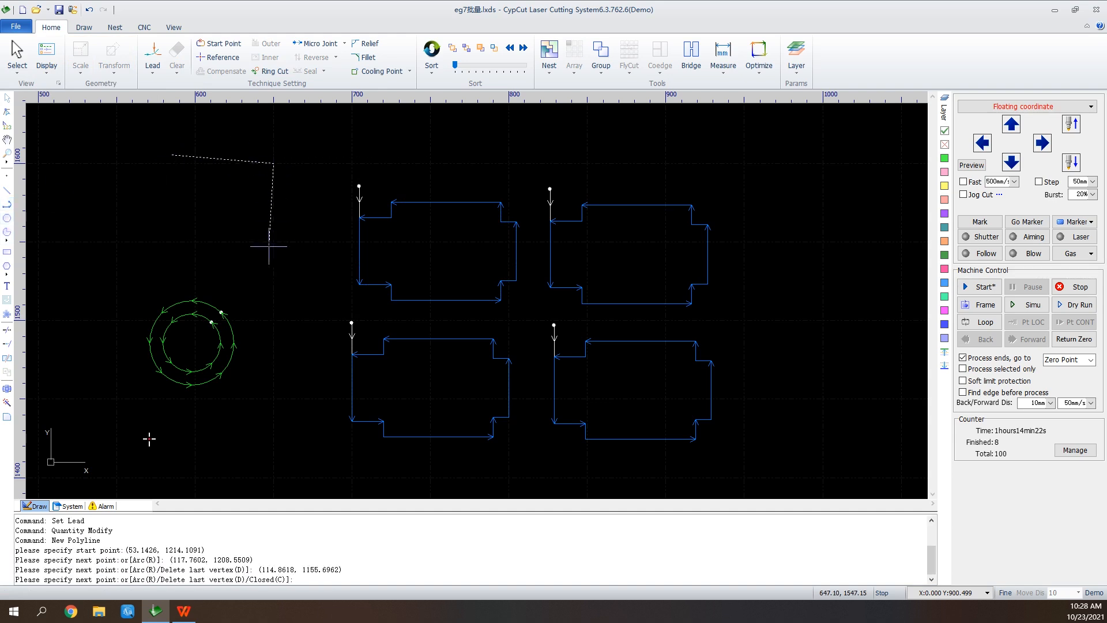
pyautogui.click(181, 233)
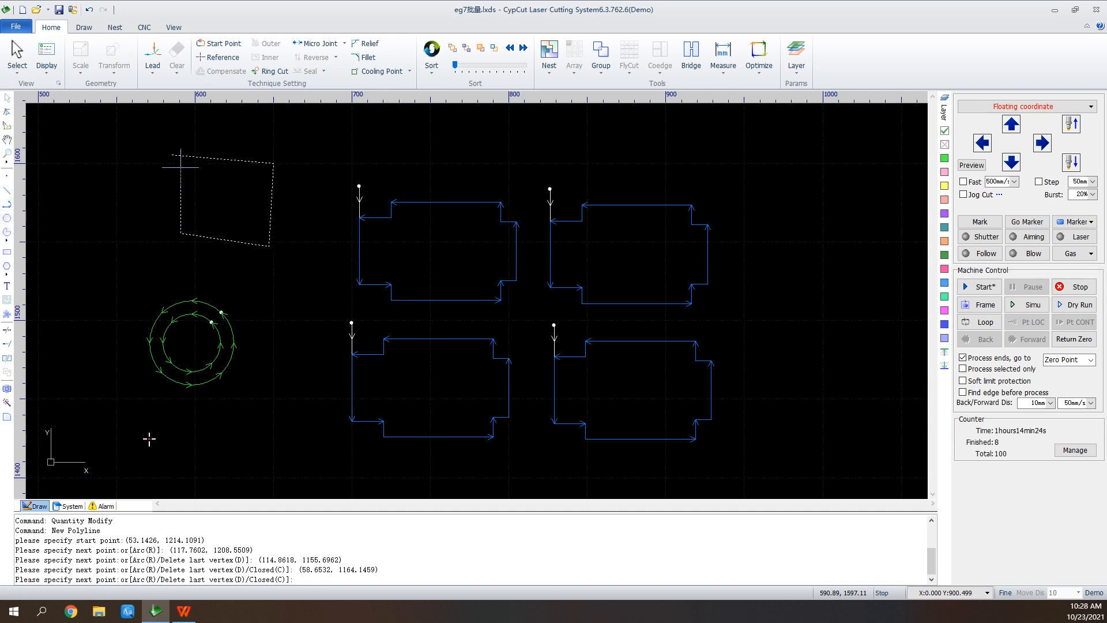
pyautogui.click(180, 170)
pyautogui.rightClick(181, 171)
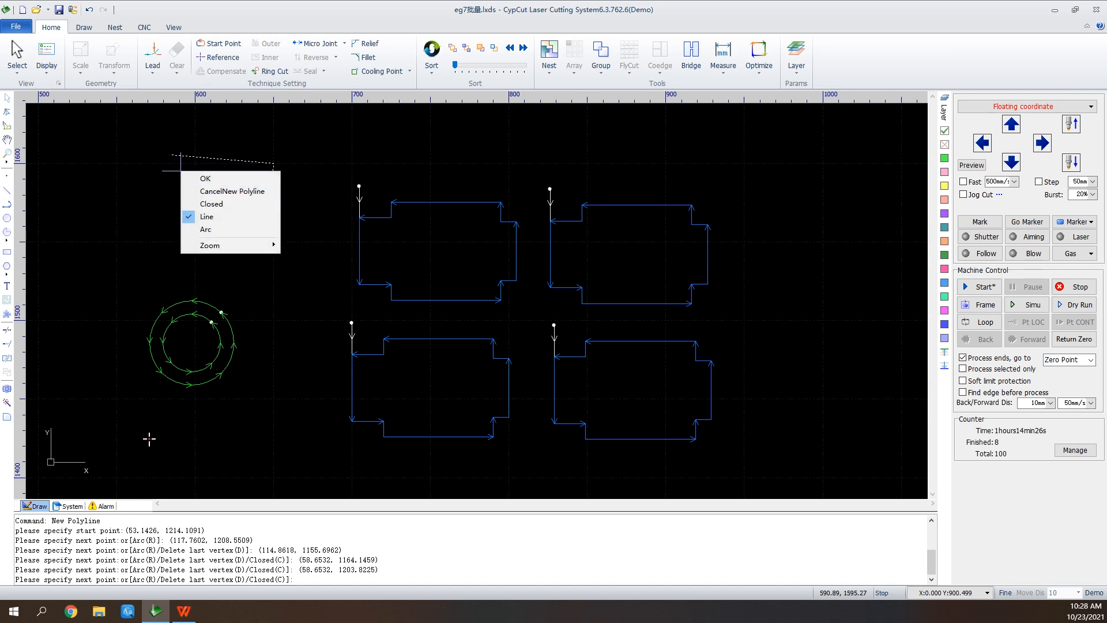
pyautogui.click(208, 178)
# Turn on Display Open Figure in Red, turn it off again, and review the remaining display options.
pyautogui.click(47, 57)
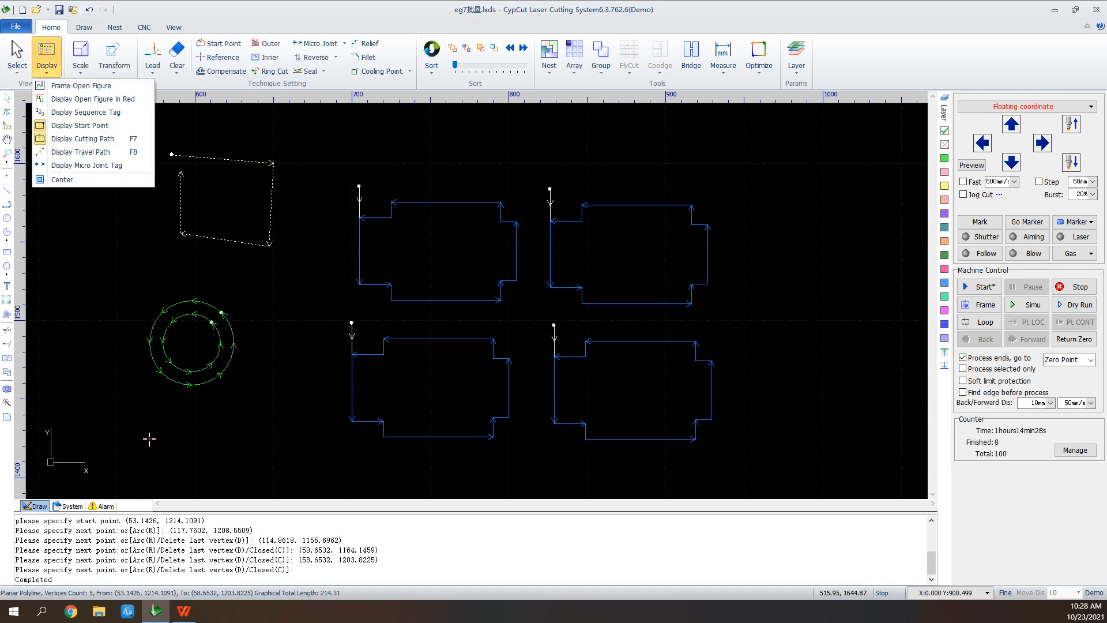
pyautogui.click(92, 99)
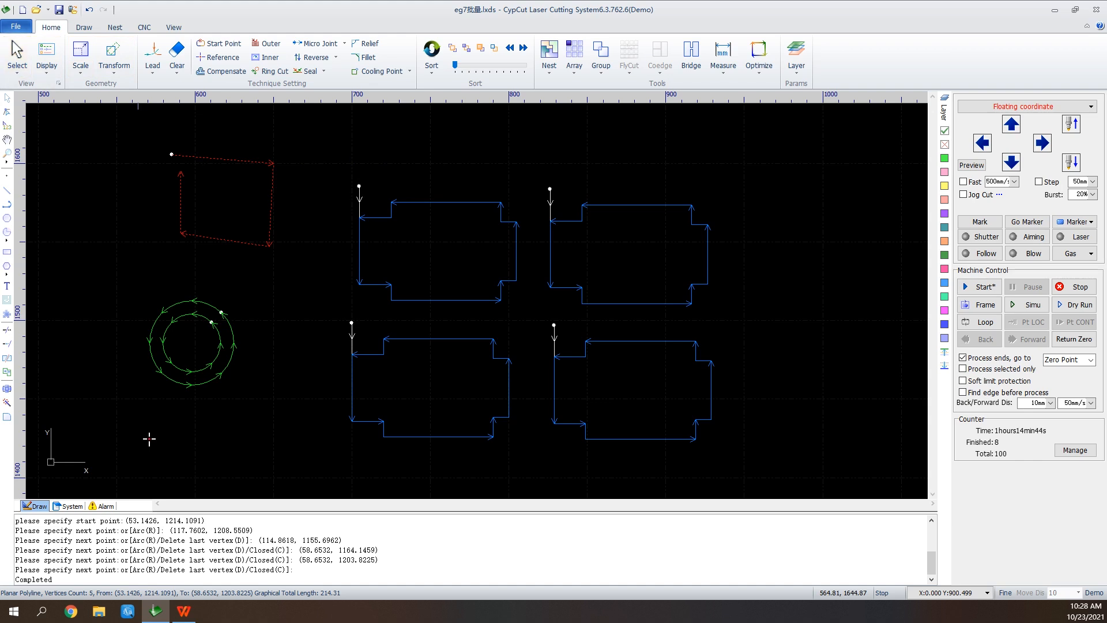
pyautogui.click(47, 58)
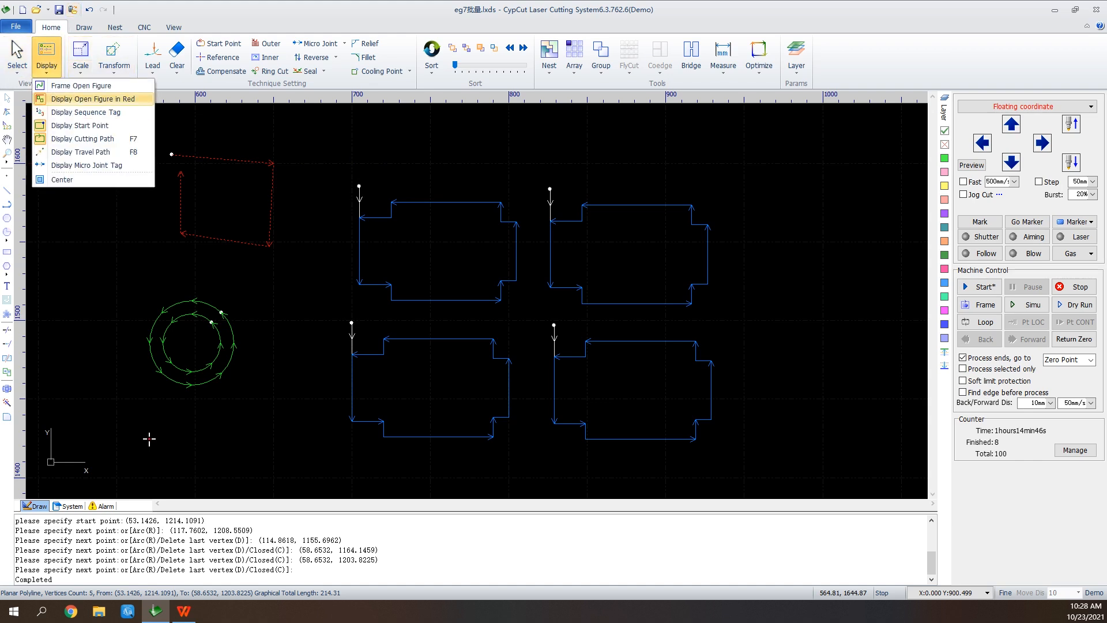
pyautogui.click(93, 99)
pyautogui.click(47, 58)
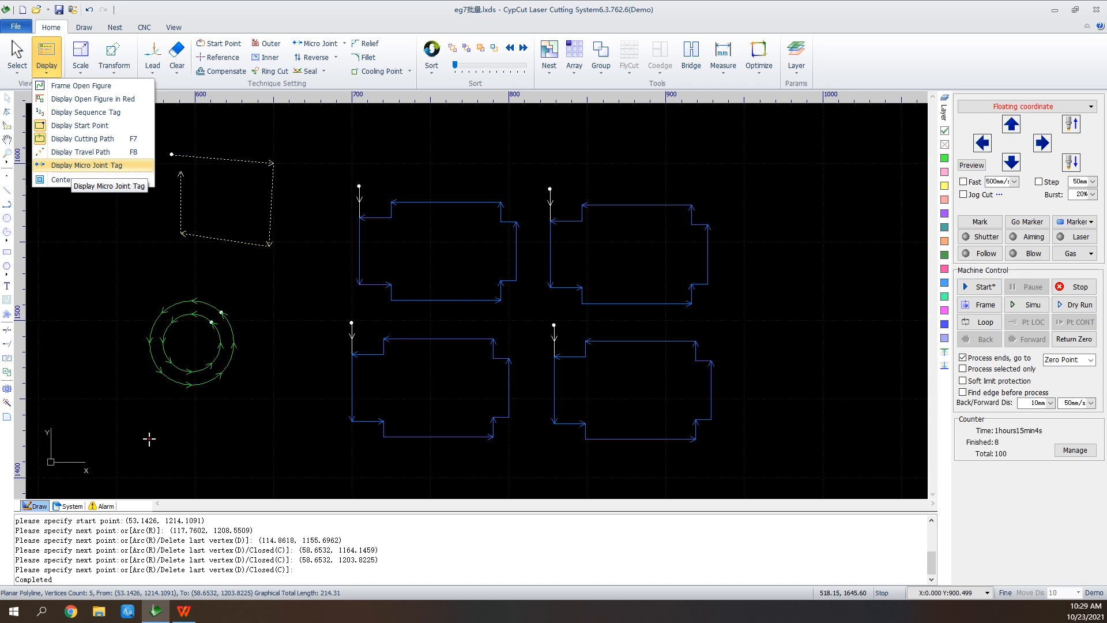
pyautogui.click(530, 153)
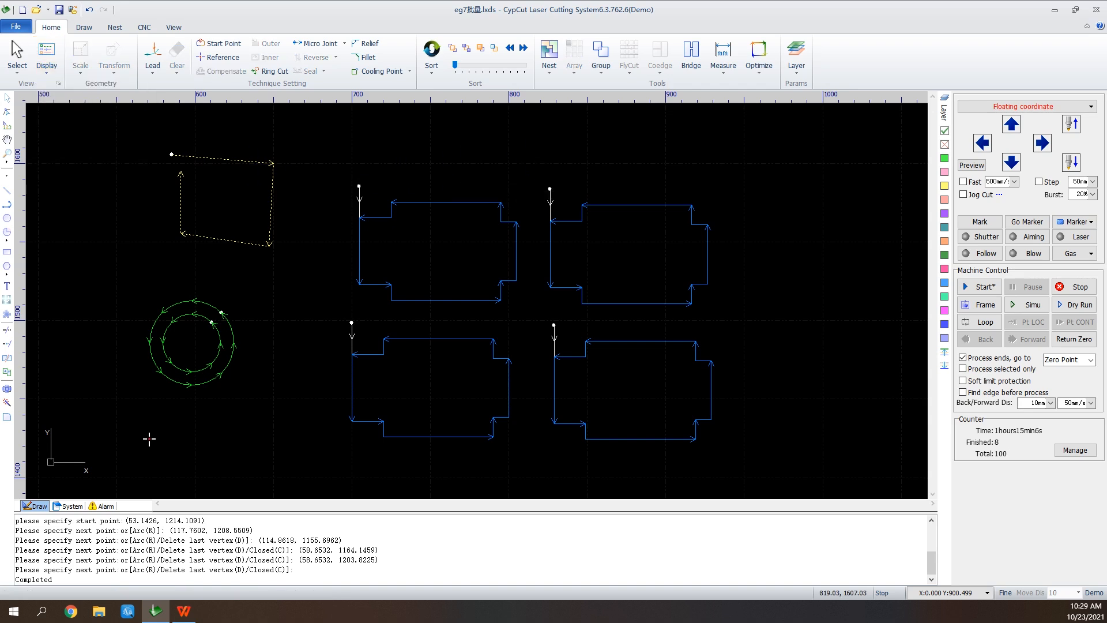
# Draw a rectangle about 19 × 11 mm to the right of the upper-right notched outline.
pyautogui.scroll(8, 836, 223)
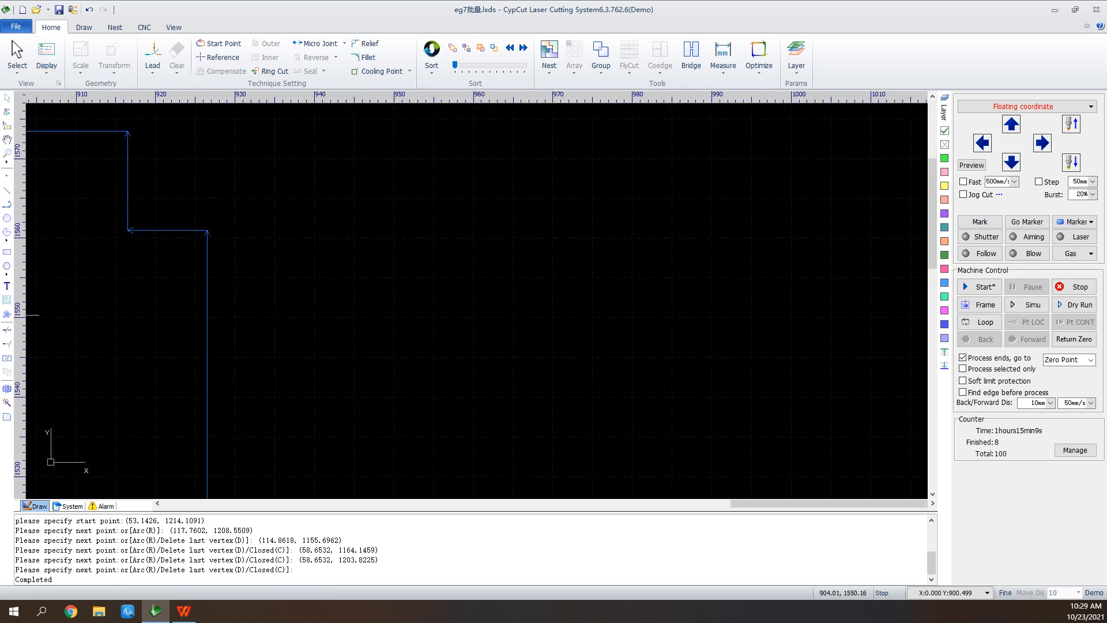
pyautogui.click(7, 251)
pyautogui.click(585, 249)
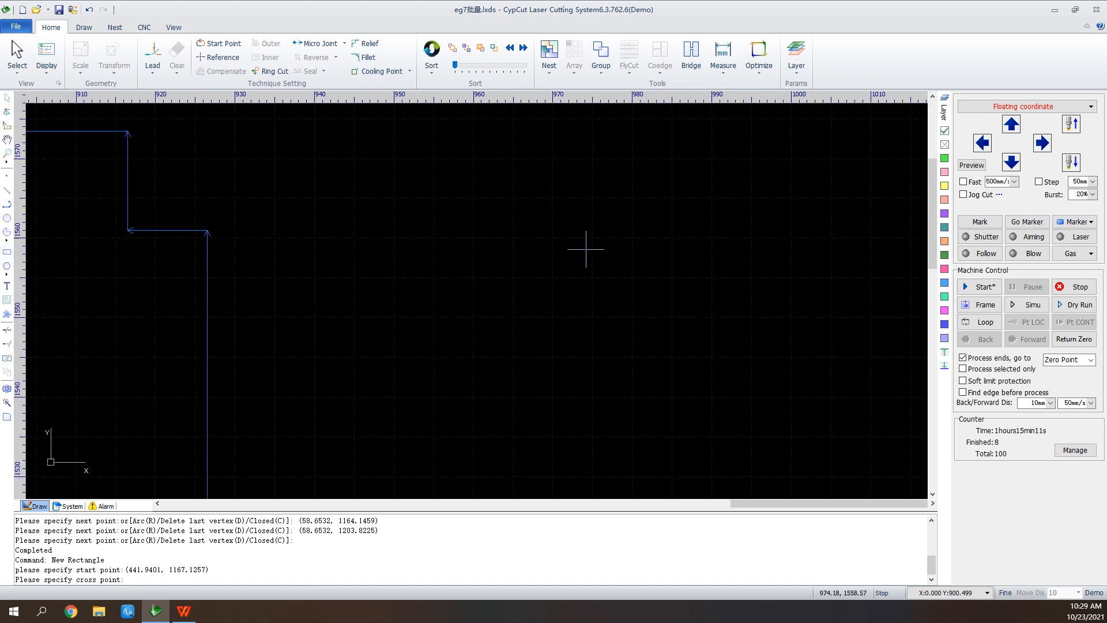
pyautogui.click(736, 337)
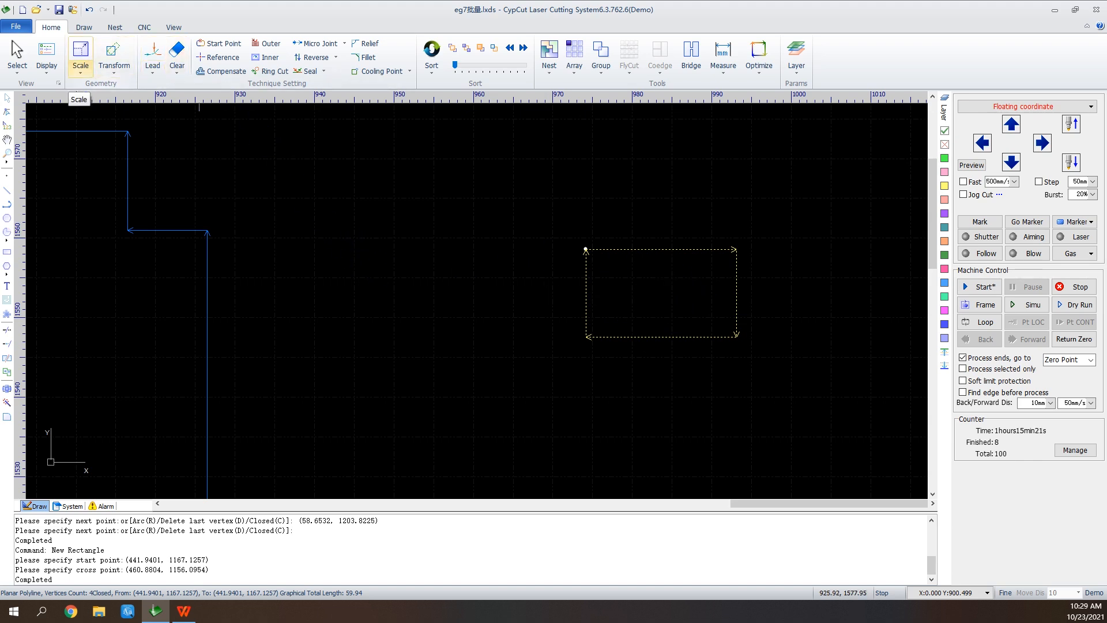
# Unlock the aspect ratio and resize the new rectangle to 50 mm wide by 70 mm high.
pyautogui.click(81, 68)
pyautogui.click(96, 178)
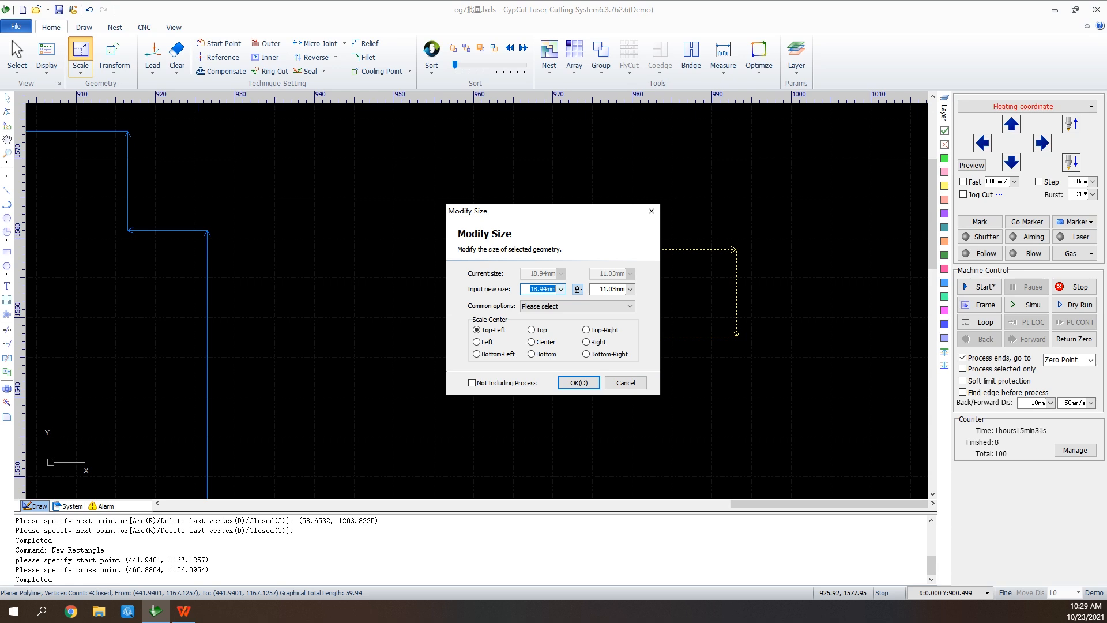
pyautogui.click(579, 289)
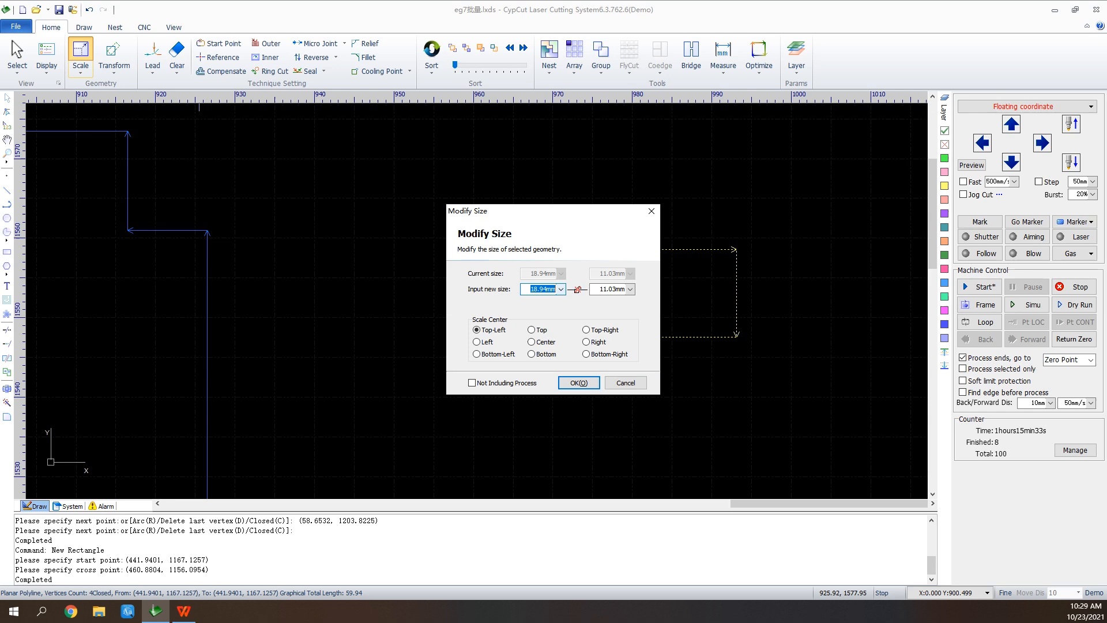
pyautogui.click(560, 288)
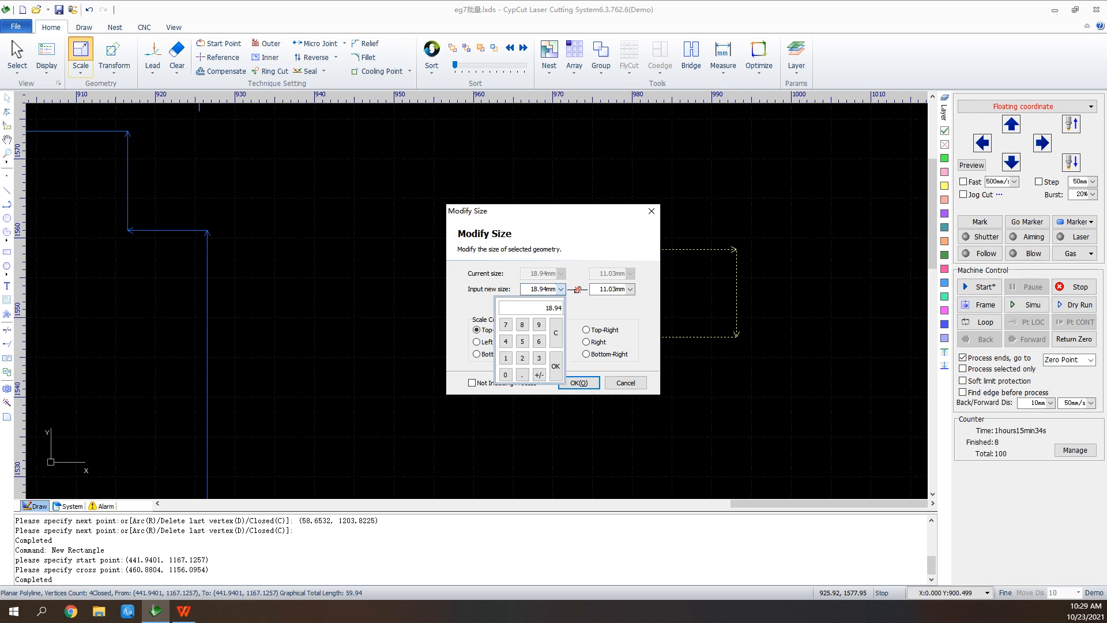
pyautogui.click(522, 341)
pyautogui.click(506, 375)
pyautogui.click(555, 365)
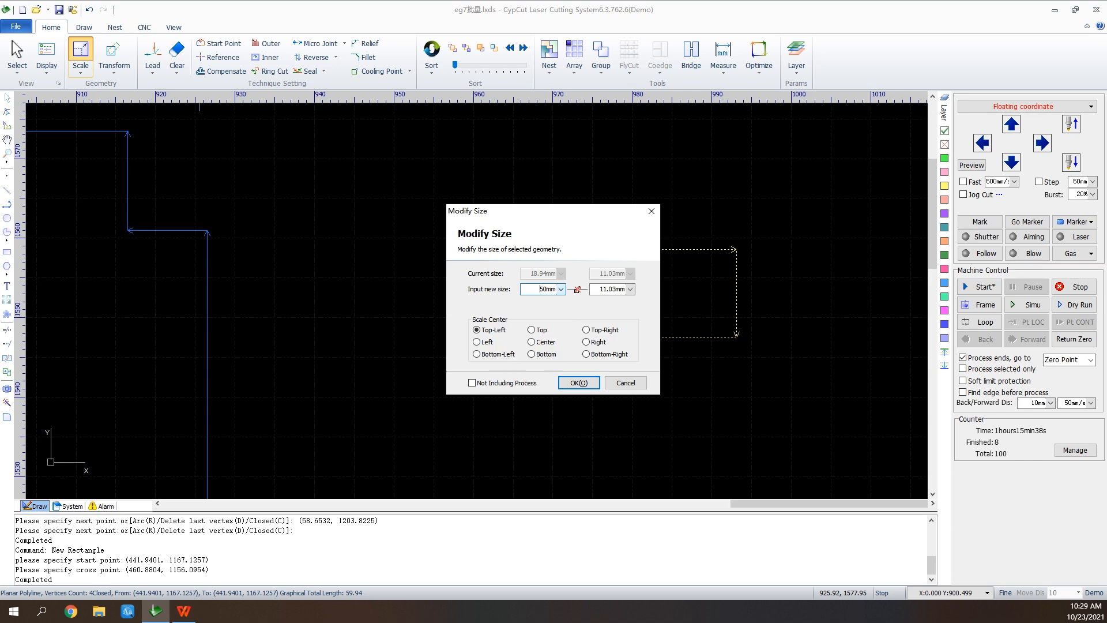
pyautogui.click(630, 289)
pyautogui.click(574, 324)
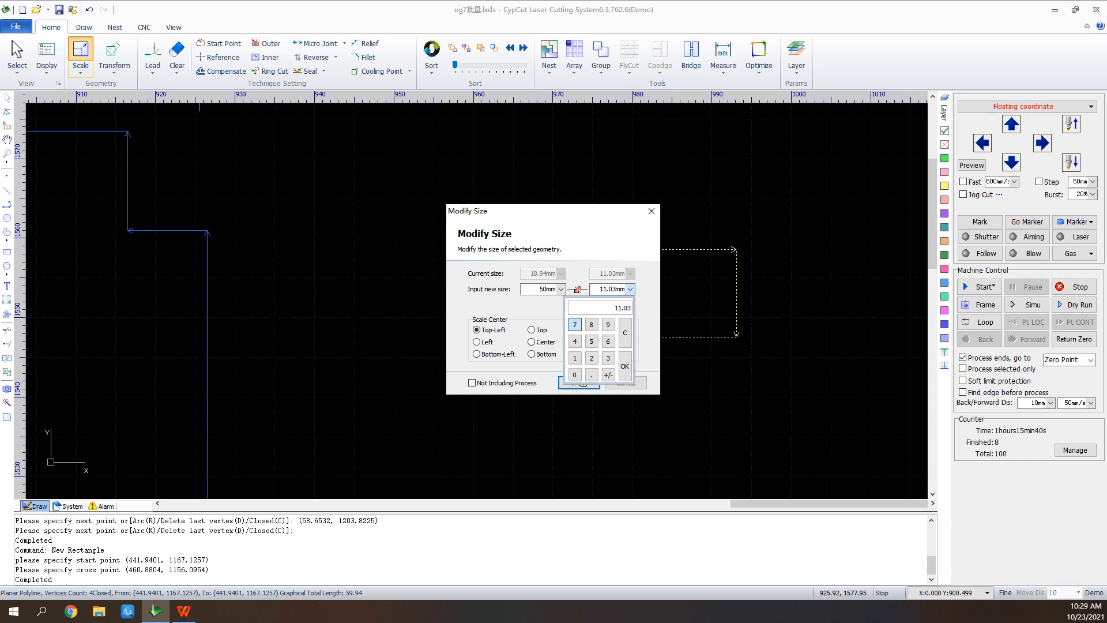
pyautogui.click(574, 375)
pyautogui.click(625, 366)
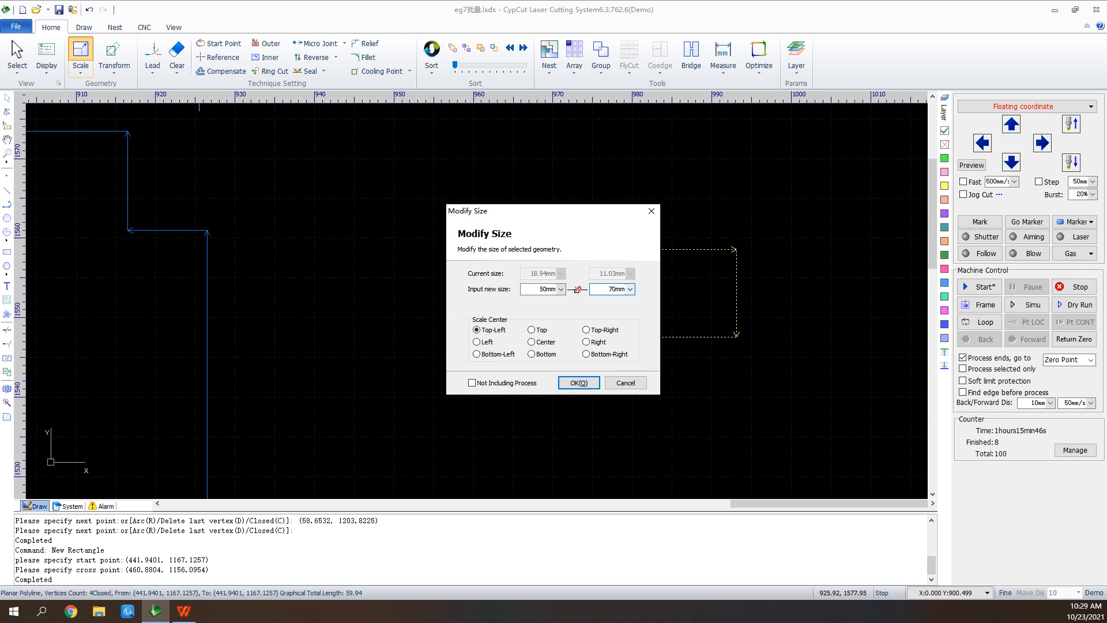
pyautogui.click(579, 382)
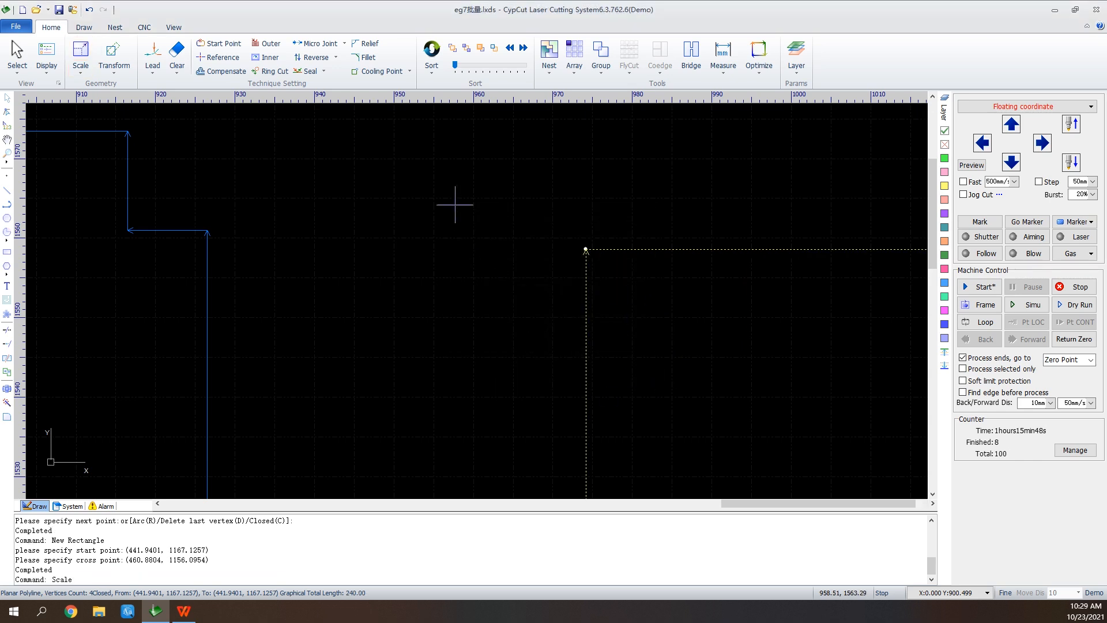
# Scale the rectangle up 2 times and back down by 0.5 times.
pyautogui.scroll(-3, 453, 199)
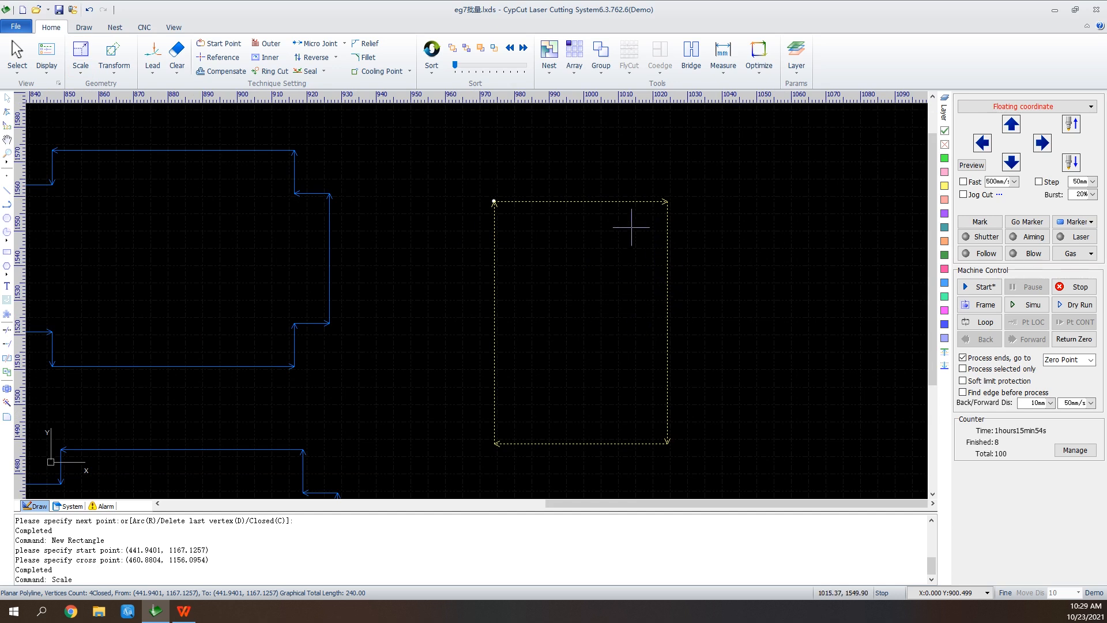
pyautogui.click(81, 63)
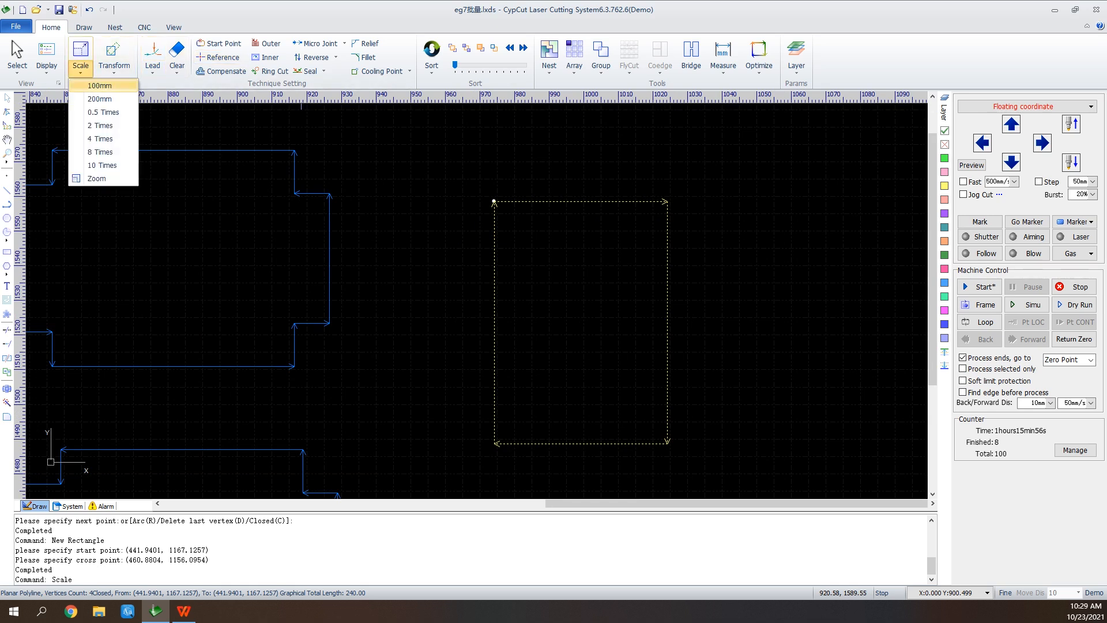
pyautogui.click(99, 125)
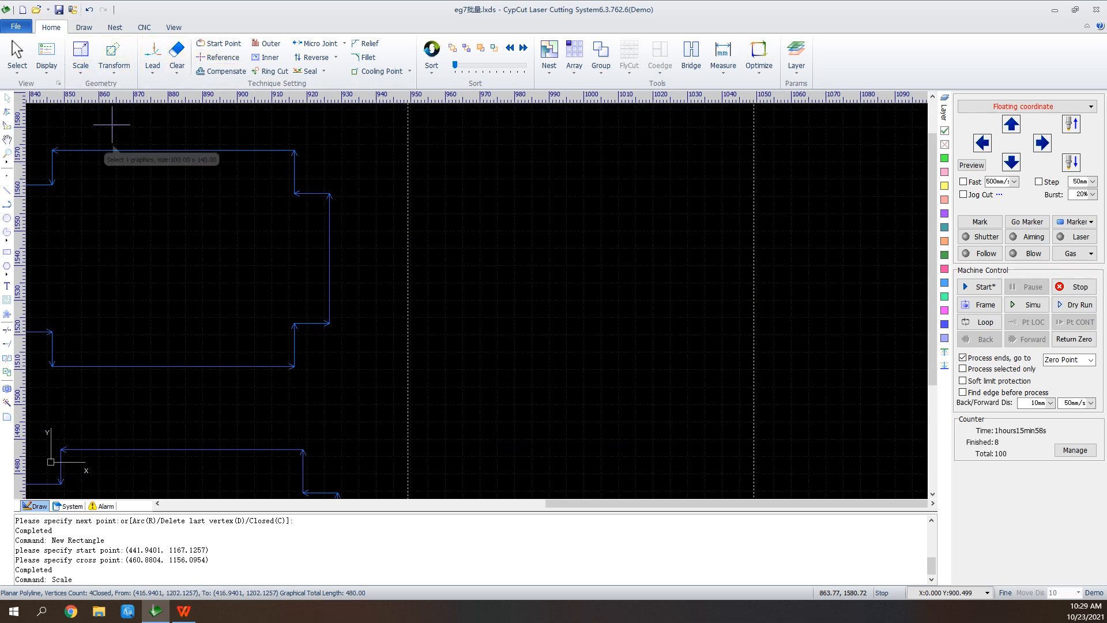
pyautogui.click(81, 62)
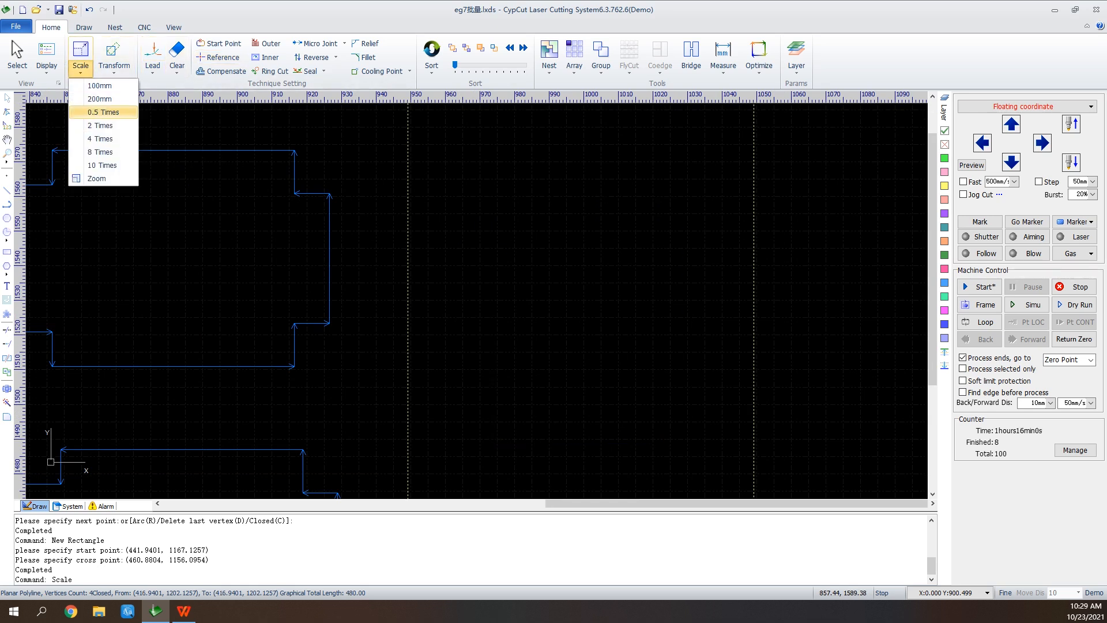
pyautogui.click(95, 112)
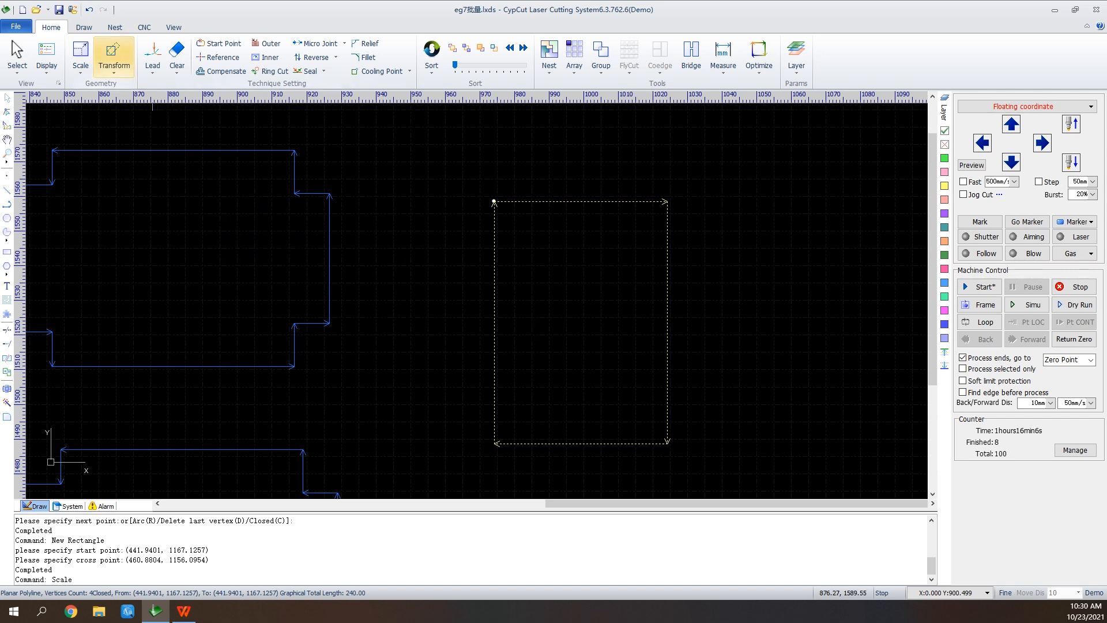
# Draw a rectangle about 75 × 9 mm across the lower part of the 50 × 70 mm rectangle.
pyautogui.click(114, 61)
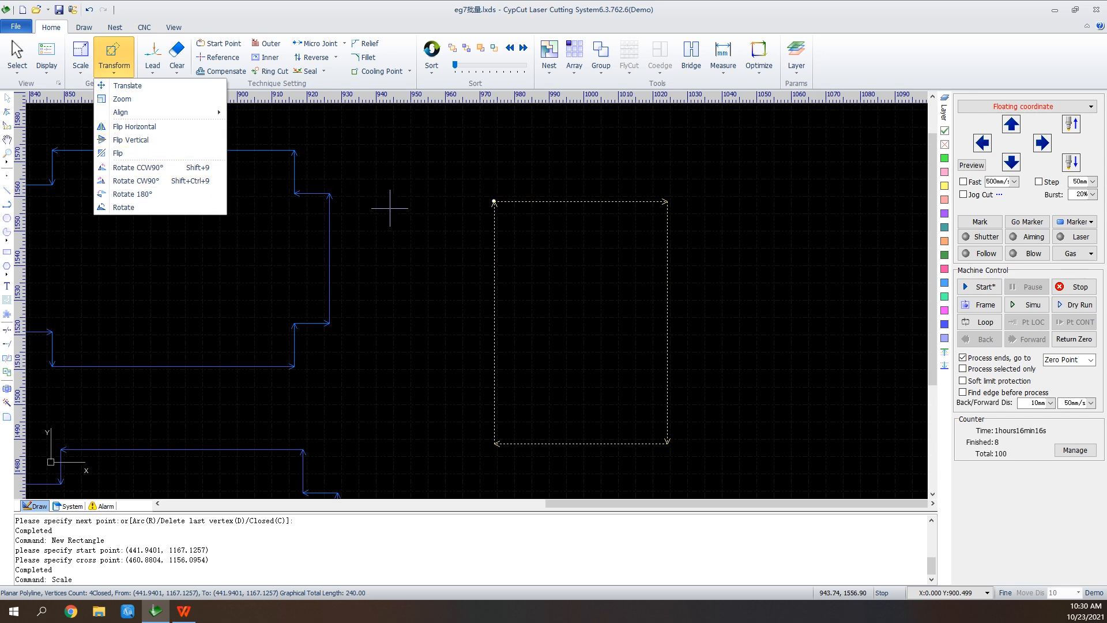
pyautogui.click(447, 253)
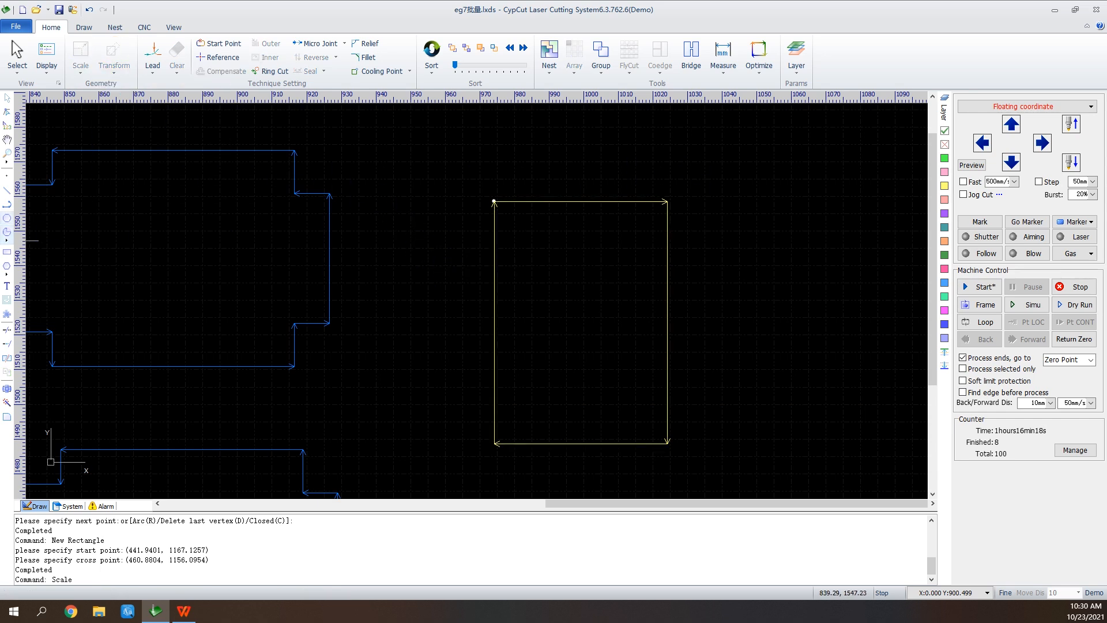
pyautogui.click(7, 251)
pyautogui.click(462, 374)
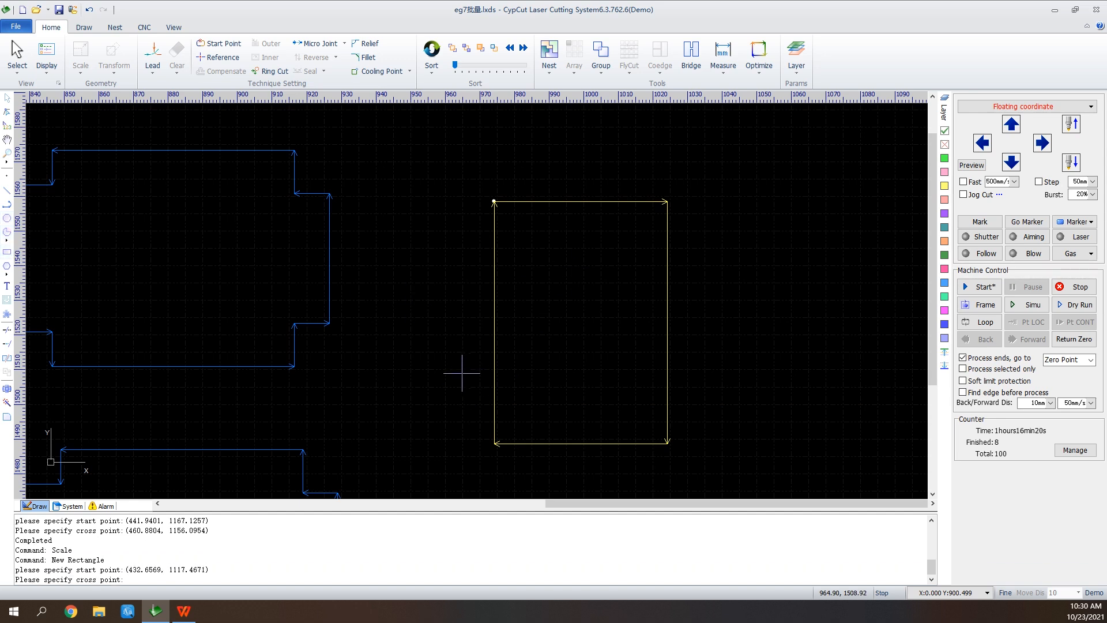
pyautogui.click(722, 404)
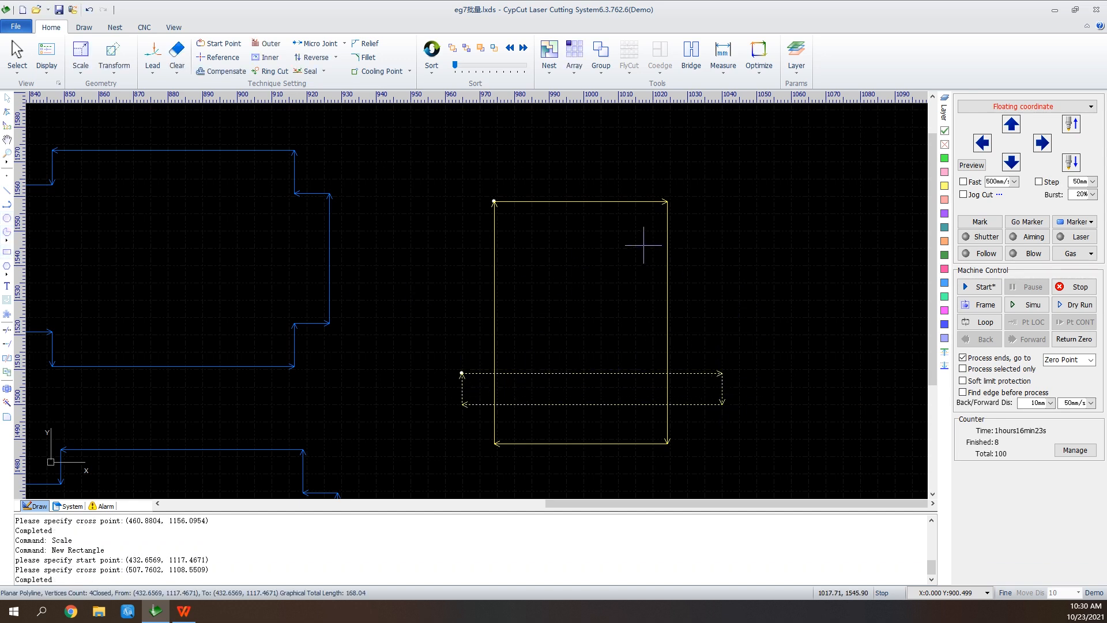
# Select both overlapping rectangles and left-align them.
pyautogui.moveTo(719, 169); pyautogui.dragTo(447, 487)
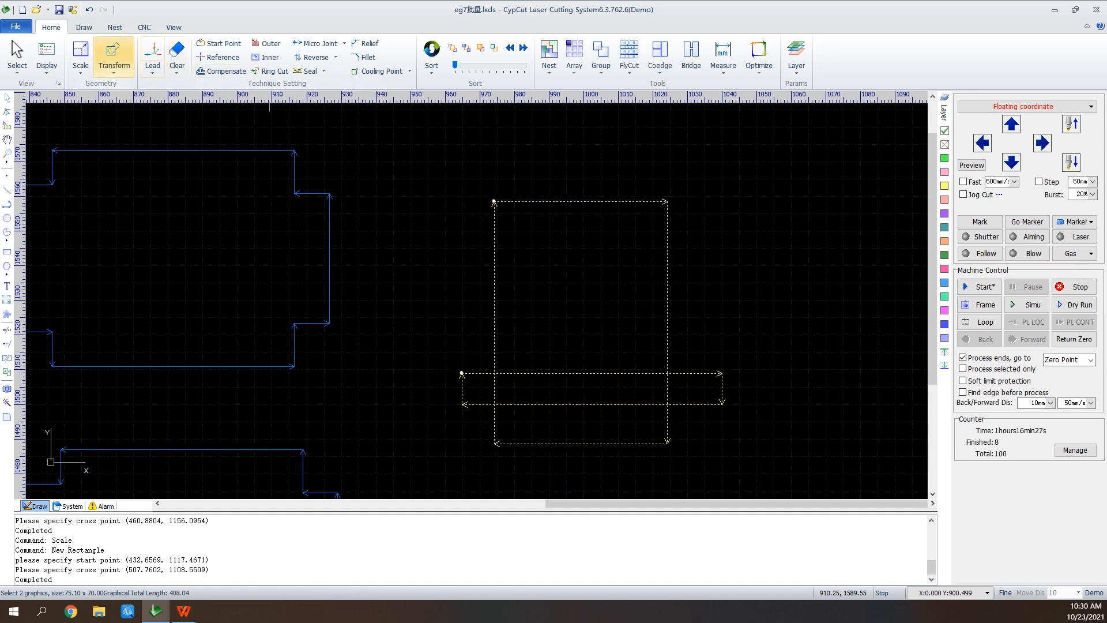
pyautogui.click(114, 65)
pyautogui.moveTo(120, 112)
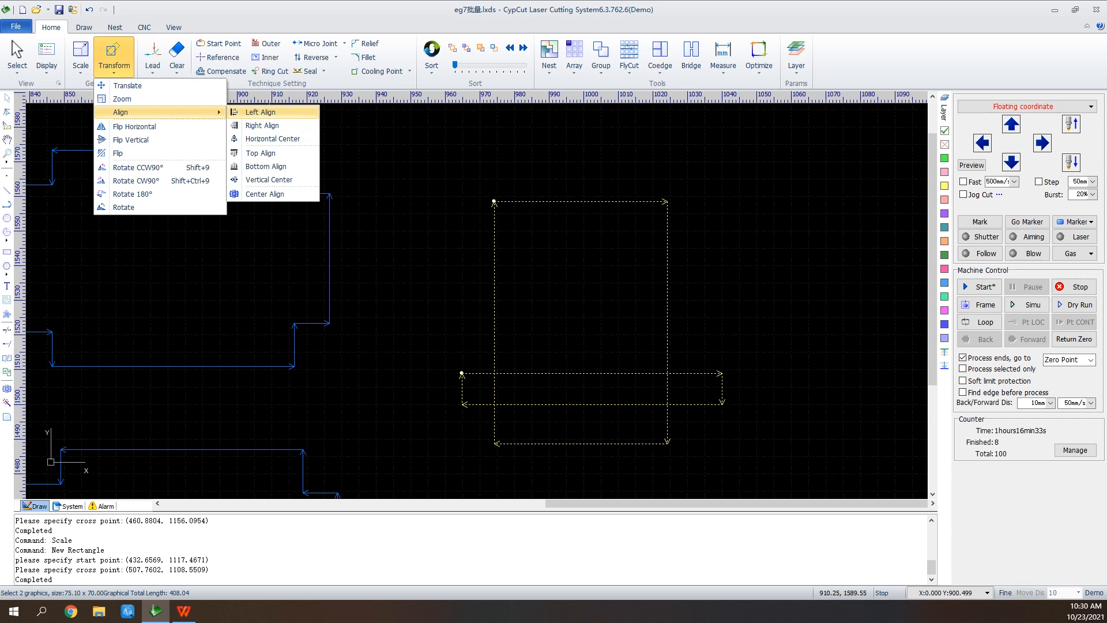
pyautogui.click(260, 112)
# Flip the two selected rectangles vertically and rotate them 90° counterclockwise.
pyautogui.click(80, 68)
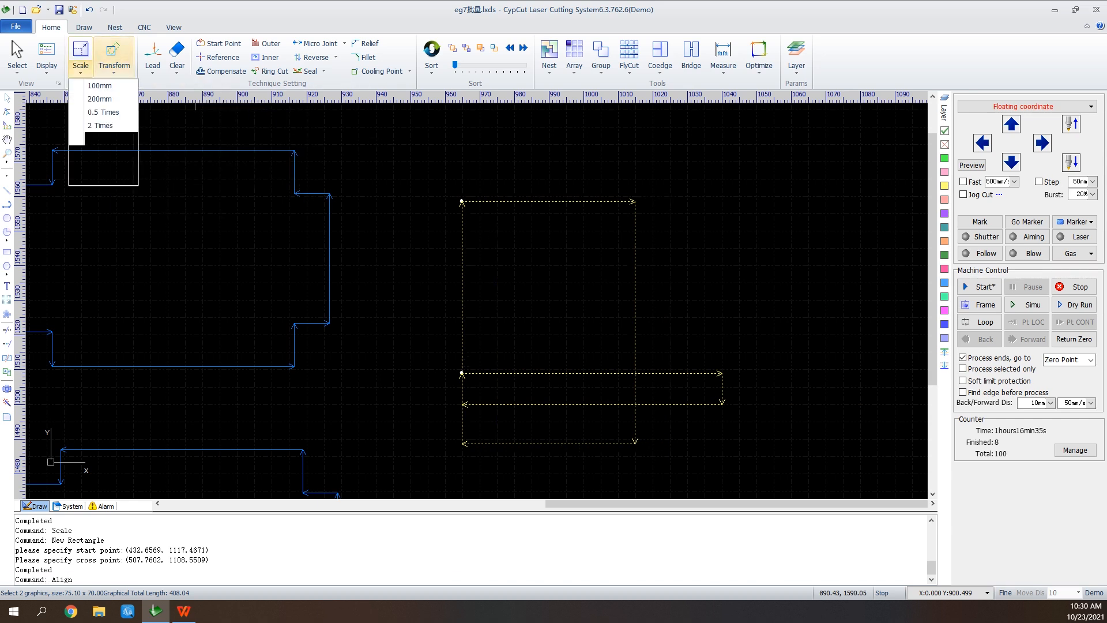
pyautogui.click(114, 57)
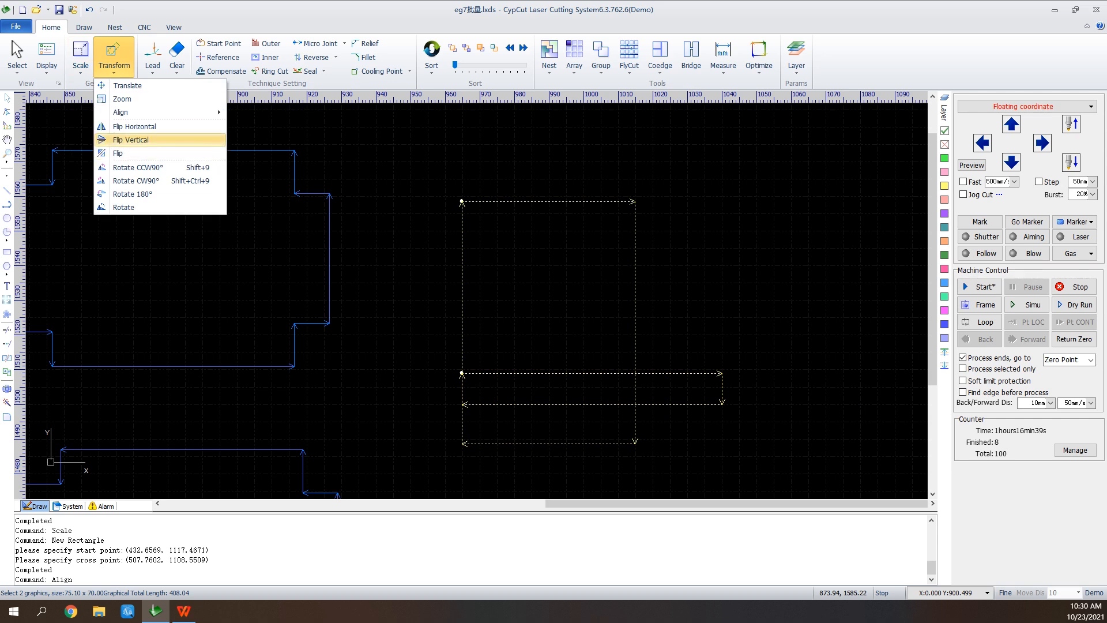
pyautogui.click(130, 139)
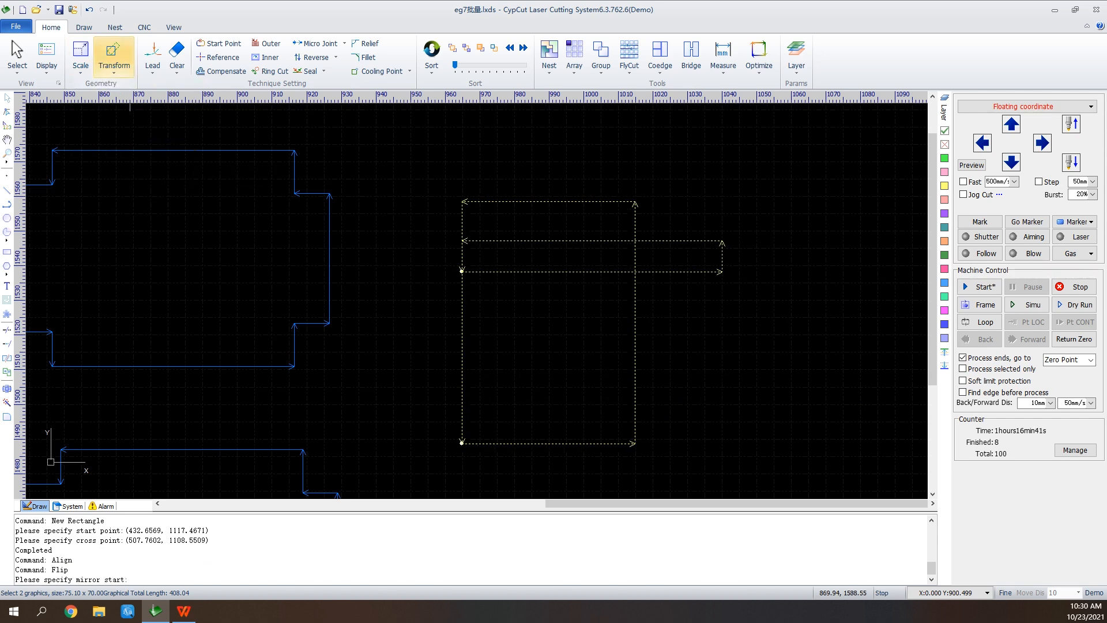
pyautogui.click(114, 58)
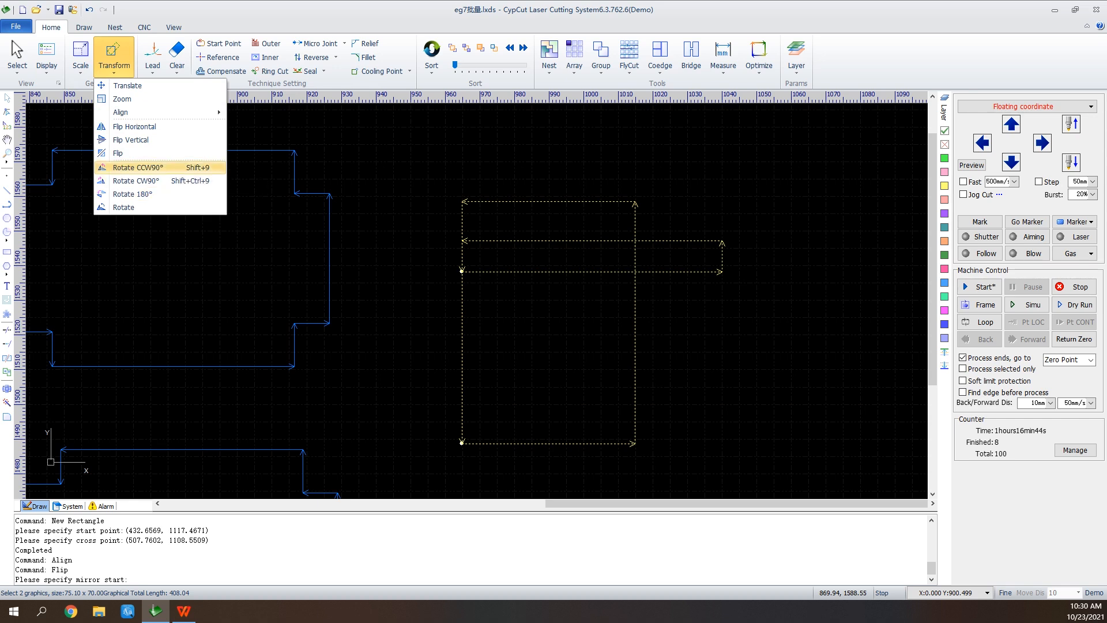
pyautogui.click(173, 167)
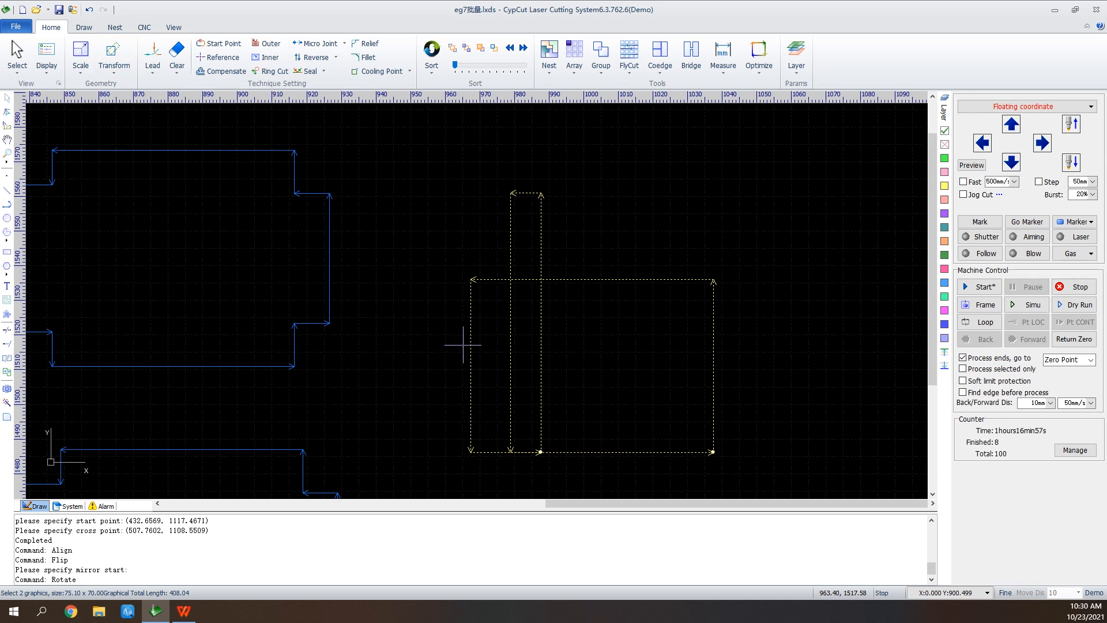
# Select only the upper-left outline of the four notched outlines.
pyautogui.scroll(-2, 567, 347)
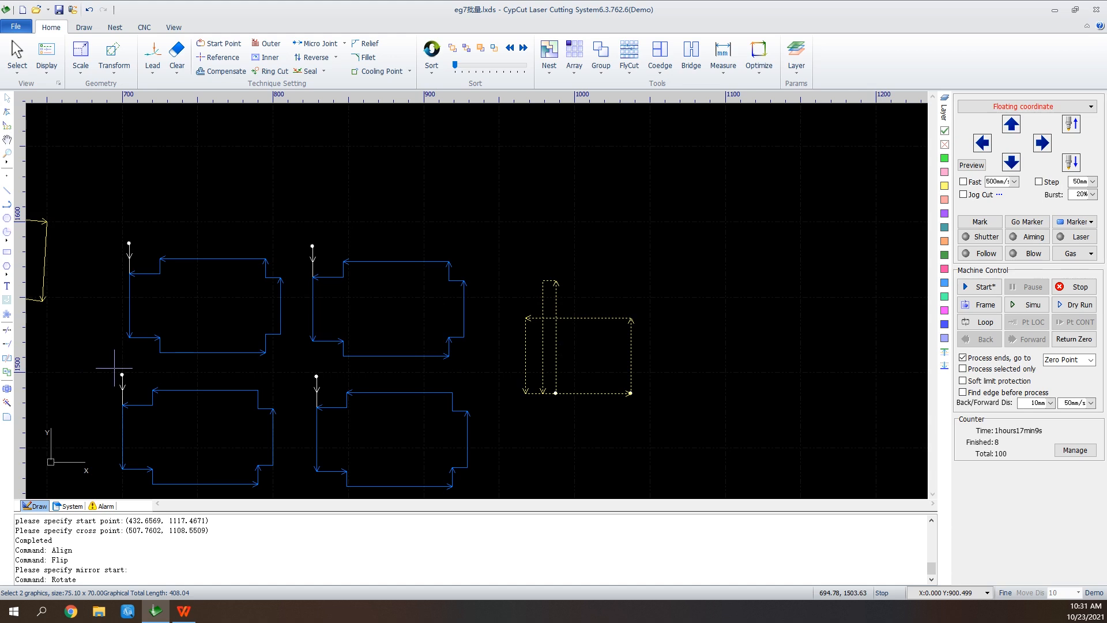
pyautogui.scroll(-1, 112, 364)
pyautogui.scroll(2, 110, 427)
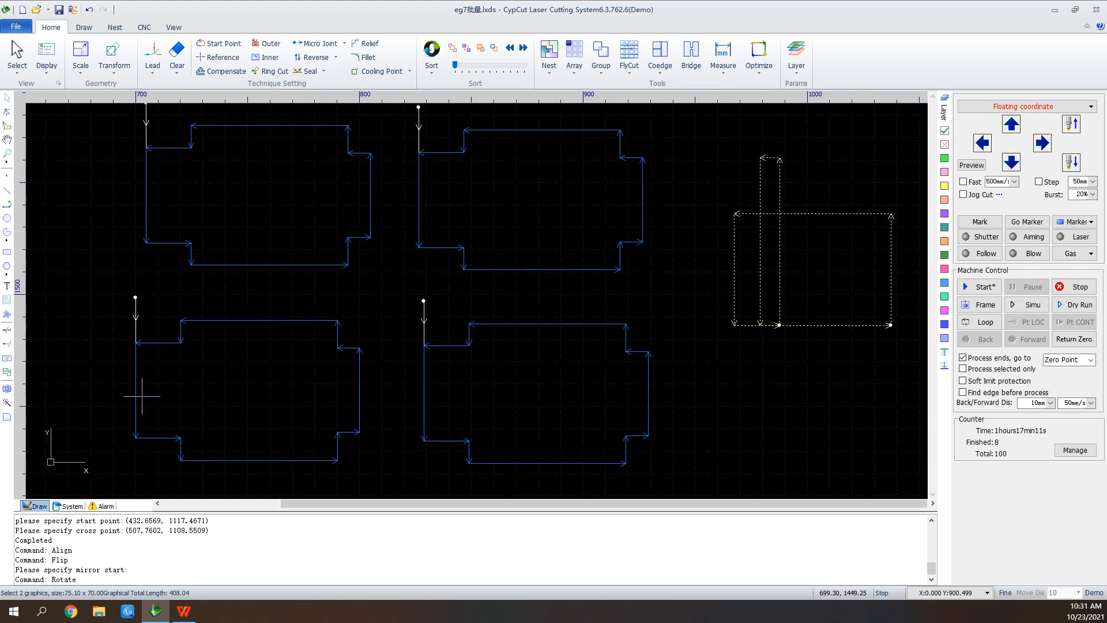
pyautogui.click(7, 139)
pyautogui.moveTo(125, 222); pyautogui.dragTo(258, 316)
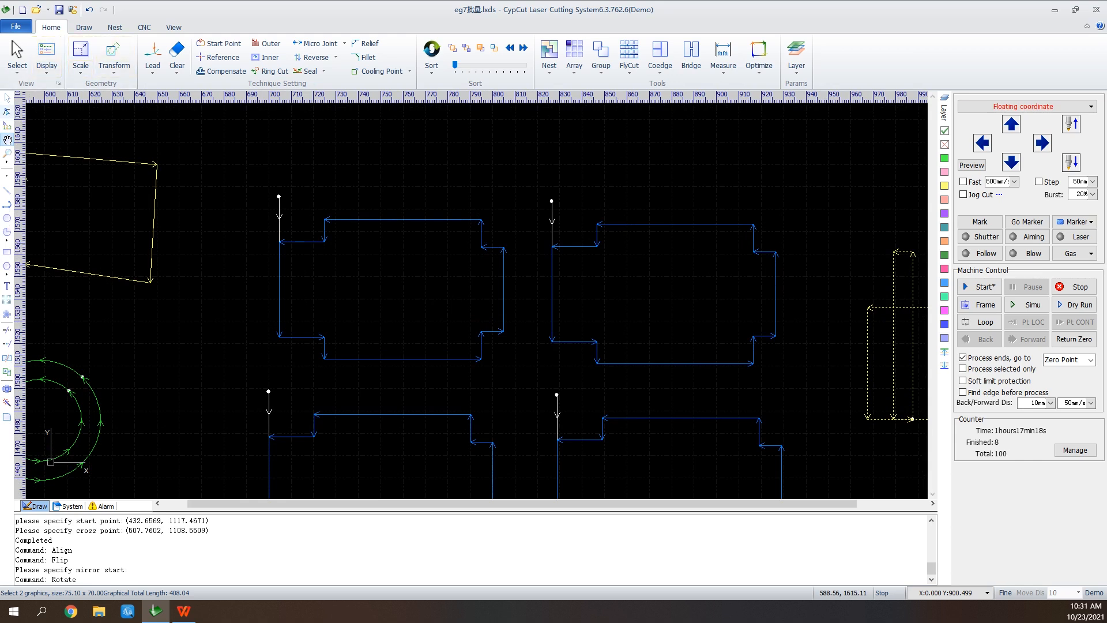
pyautogui.click(6, 98)
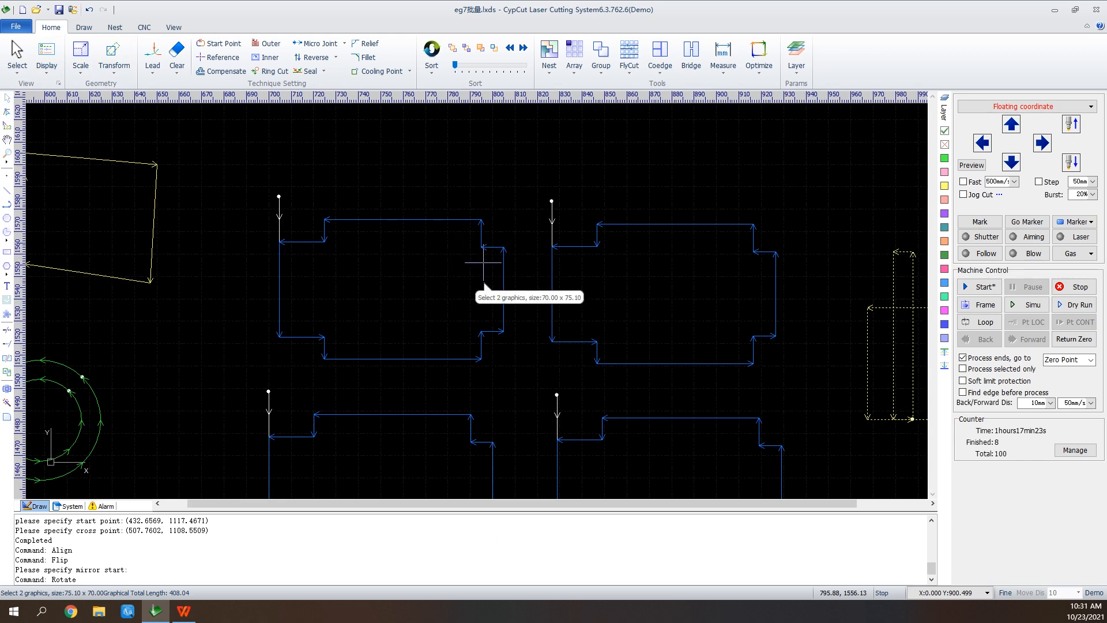
pyautogui.click(471, 276)
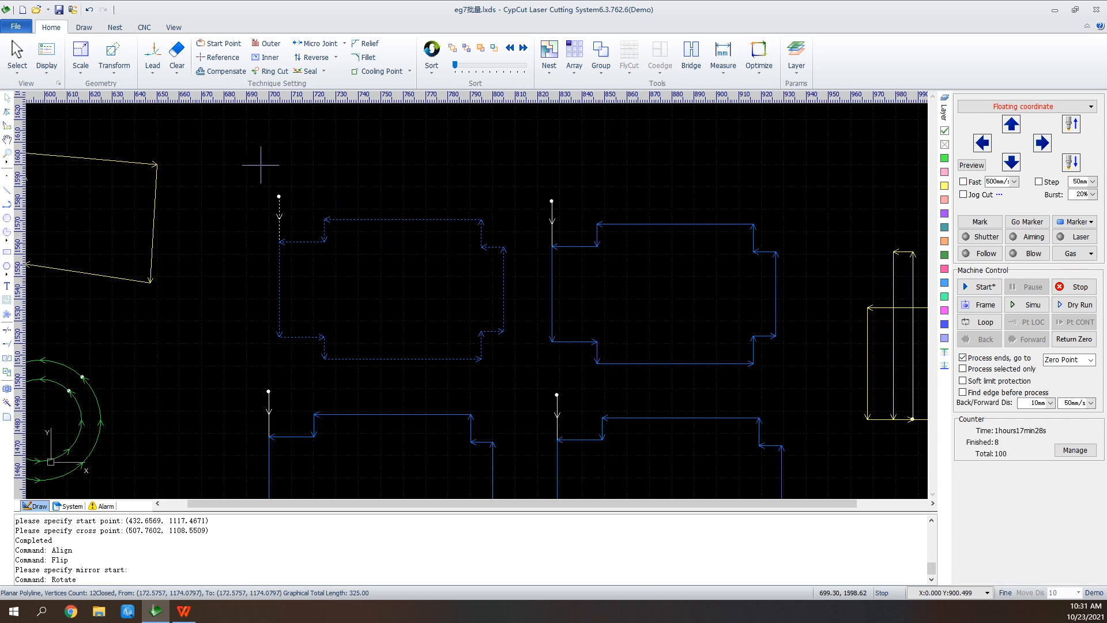
# Review the lead-in types in the selected outline's lead line settings, then close them without applying.
pyautogui.click(152, 57)
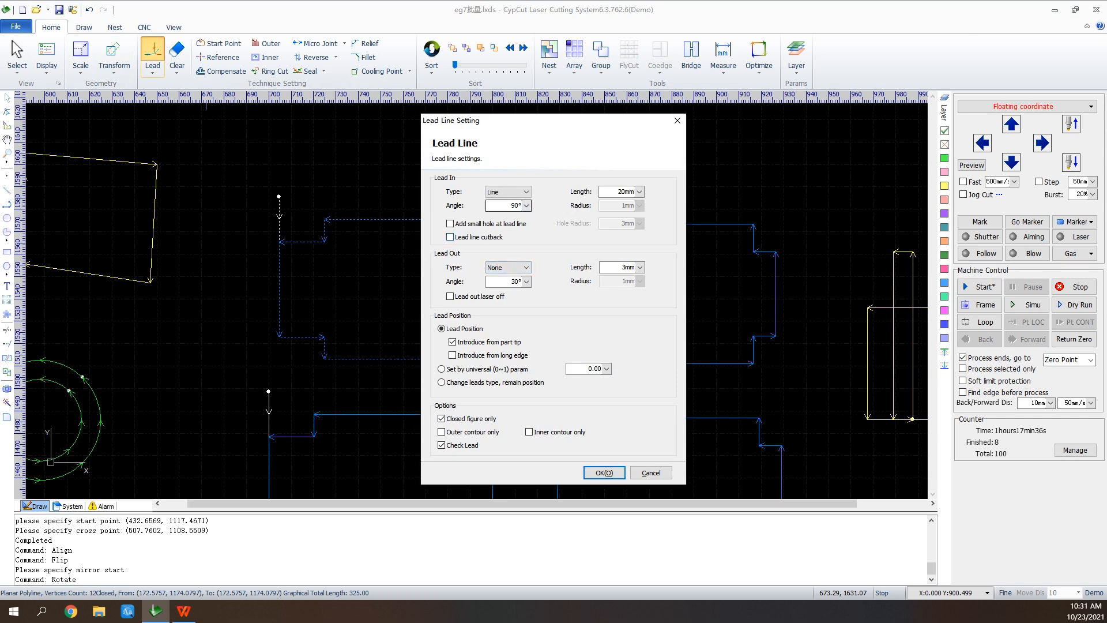
pyautogui.click(507, 191)
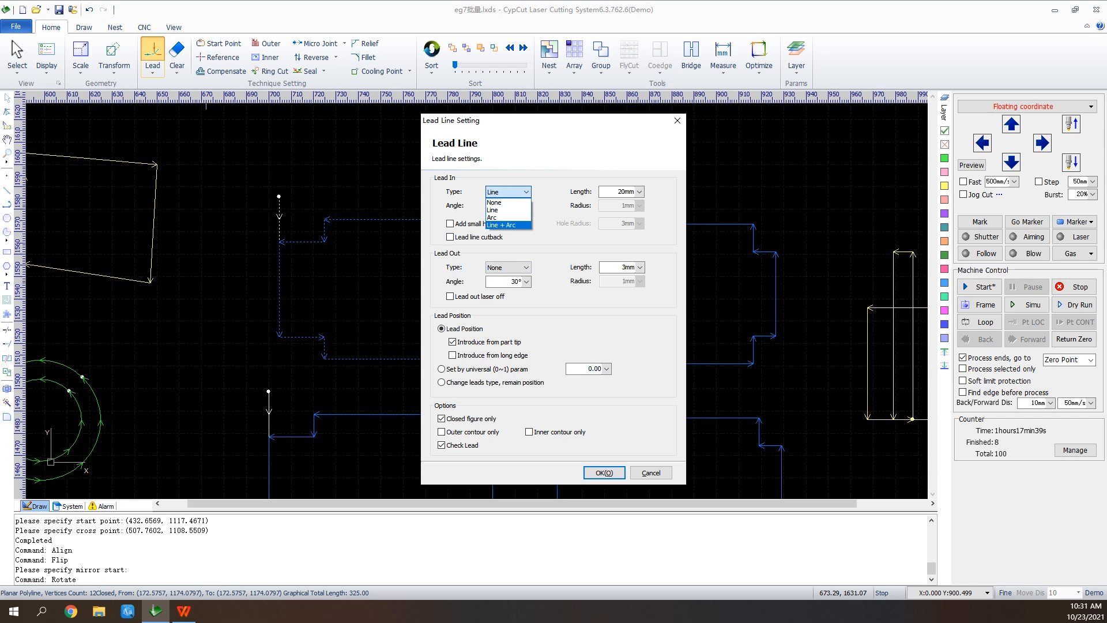
pyautogui.click(500, 210)
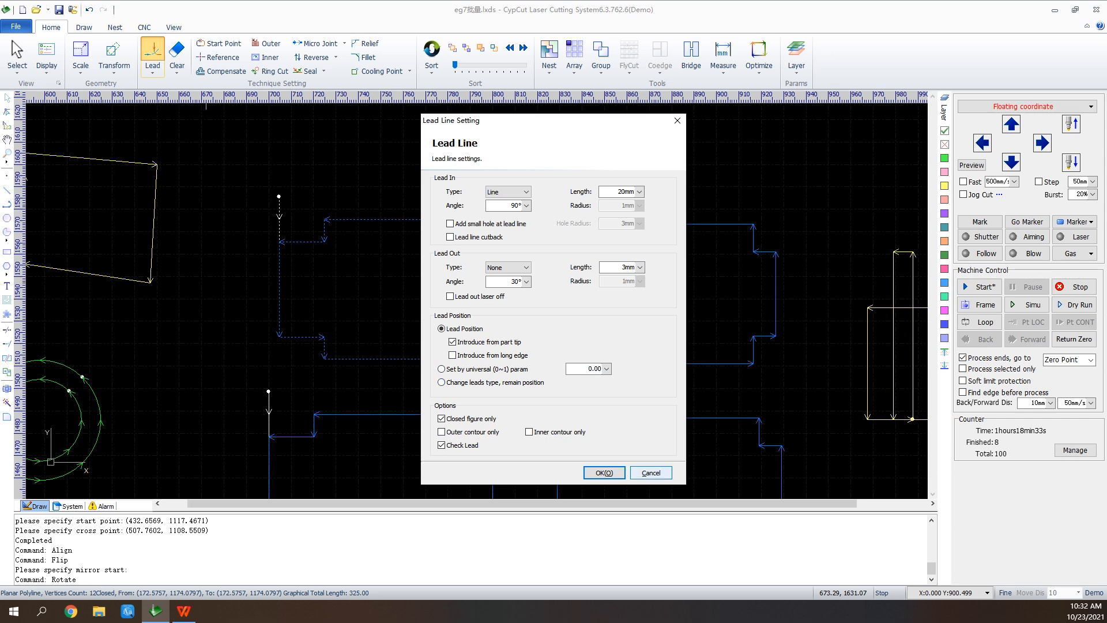
pyautogui.click(650, 472)
# Review the lead line checking options and clear the lead from the selected notched outline.
pyautogui.click(152, 68)
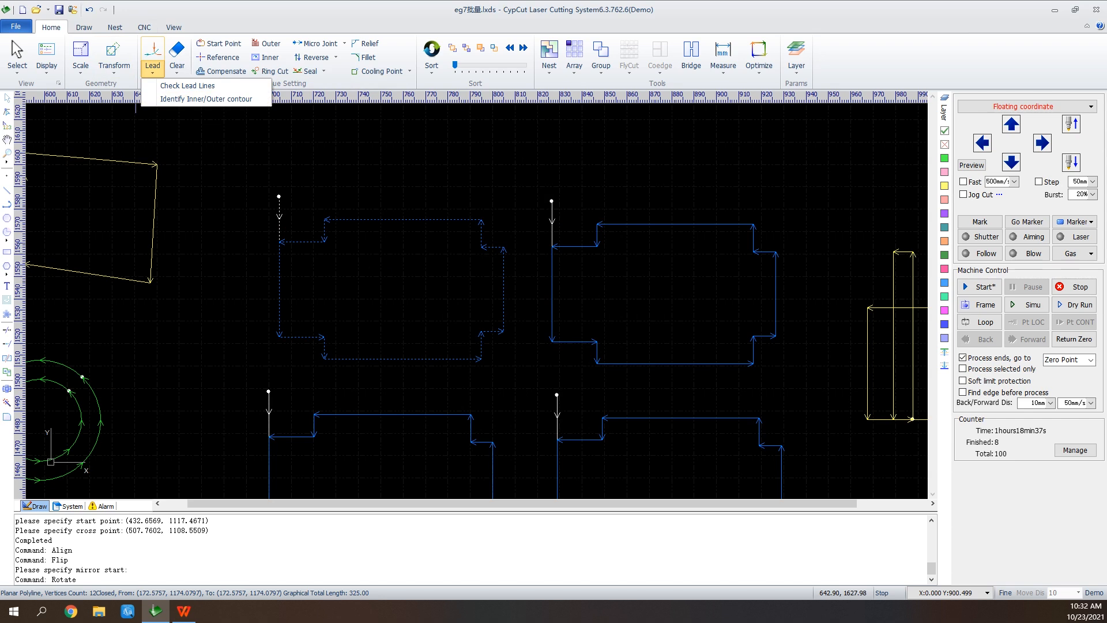
pyautogui.click(153, 68)
pyautogui.click(153, 68)
pyautogui.click(177, 65)
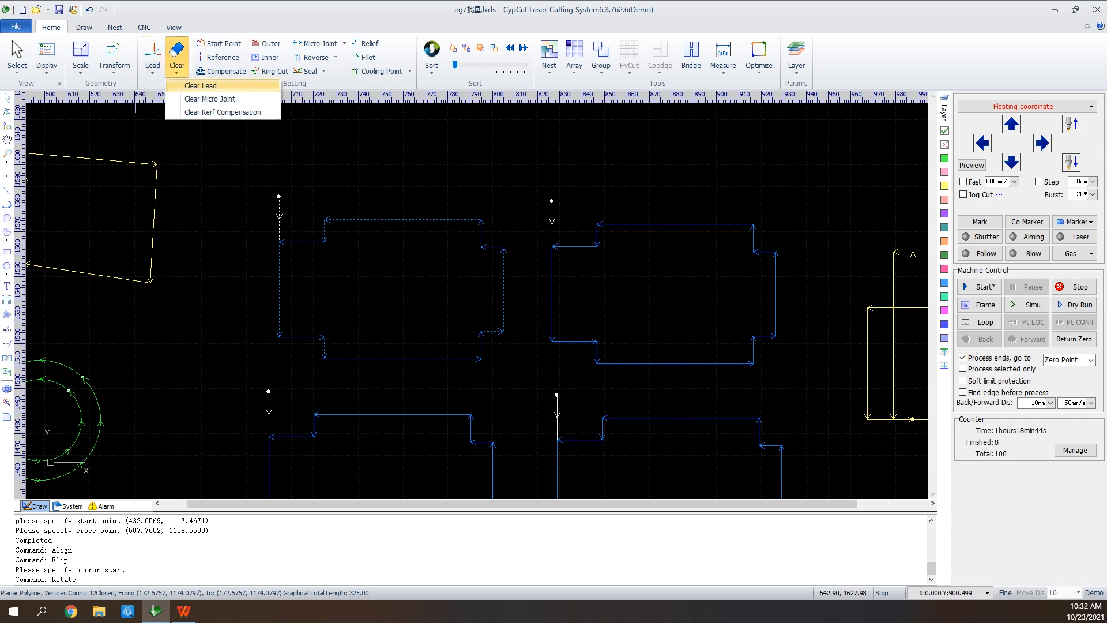
pyautogui.click(202, 86)
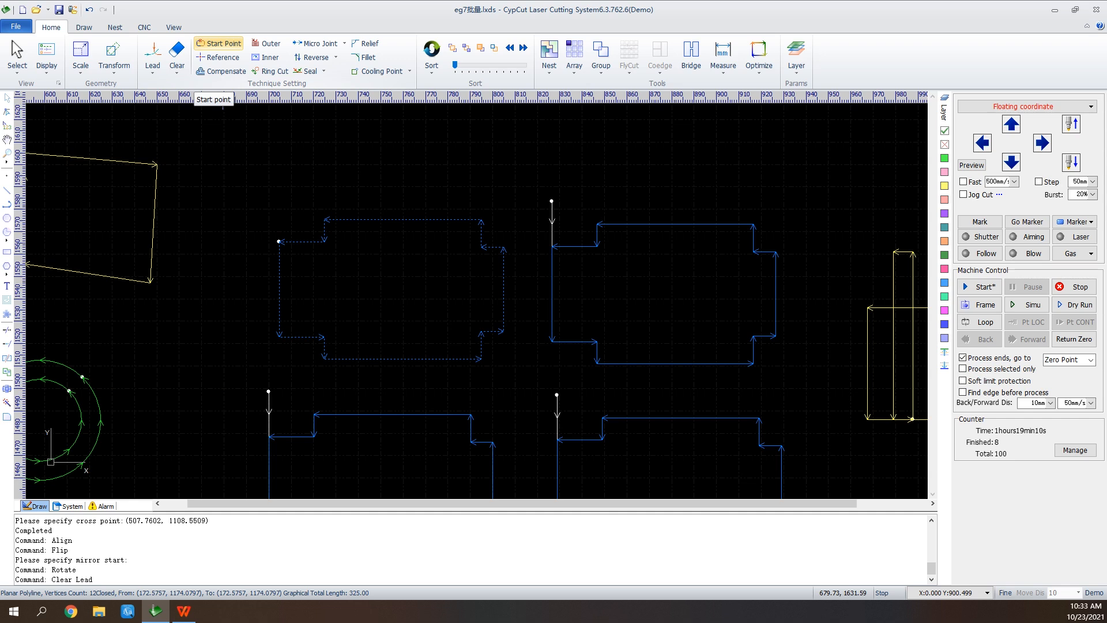
# Set the outline's start point at the upper-left notch's top corner, then move it to the lower corner of its left edge.
pyautogui.click(219, 44)
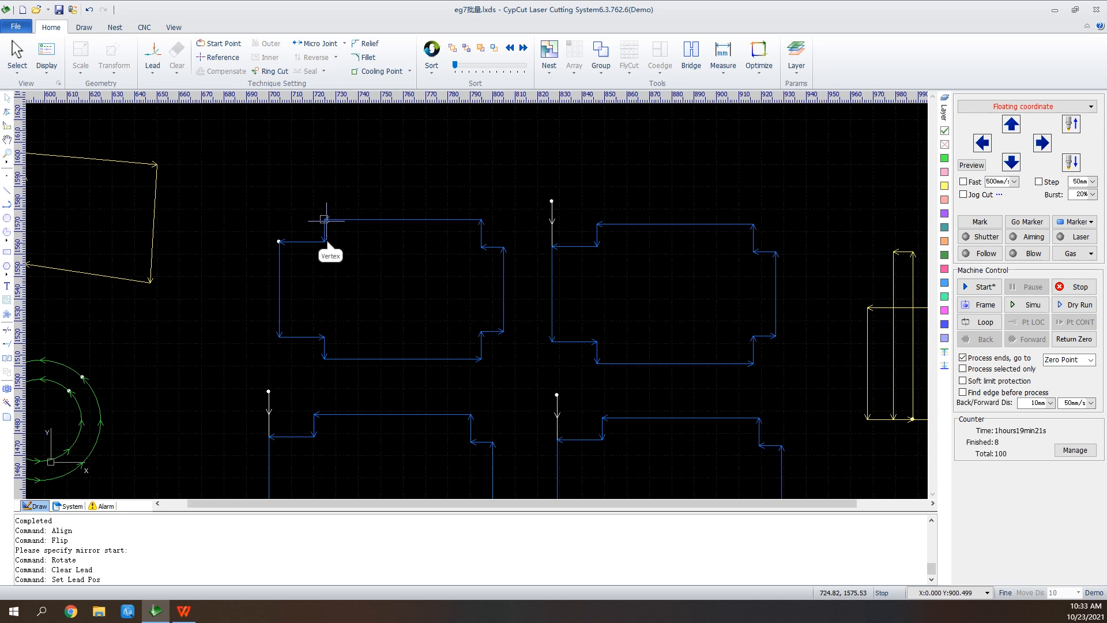
pyautogui.click(325, 219)
pyautogui.click(279, 336)
# Apply 0.1 mm outer and inner kerf compensation to the two concentric circles, with inner shrink, outer expand and sharp corners, and inspect the offset.
pyautogui.scroll(-1, 709, 165)
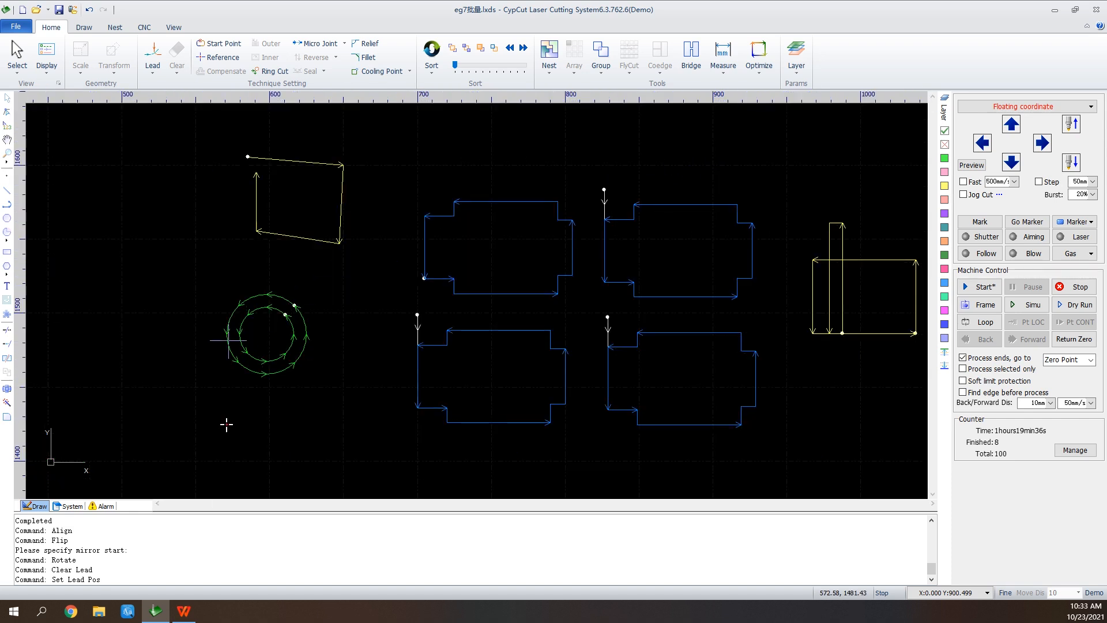
pyautogui.scroll(2, 226, 425)
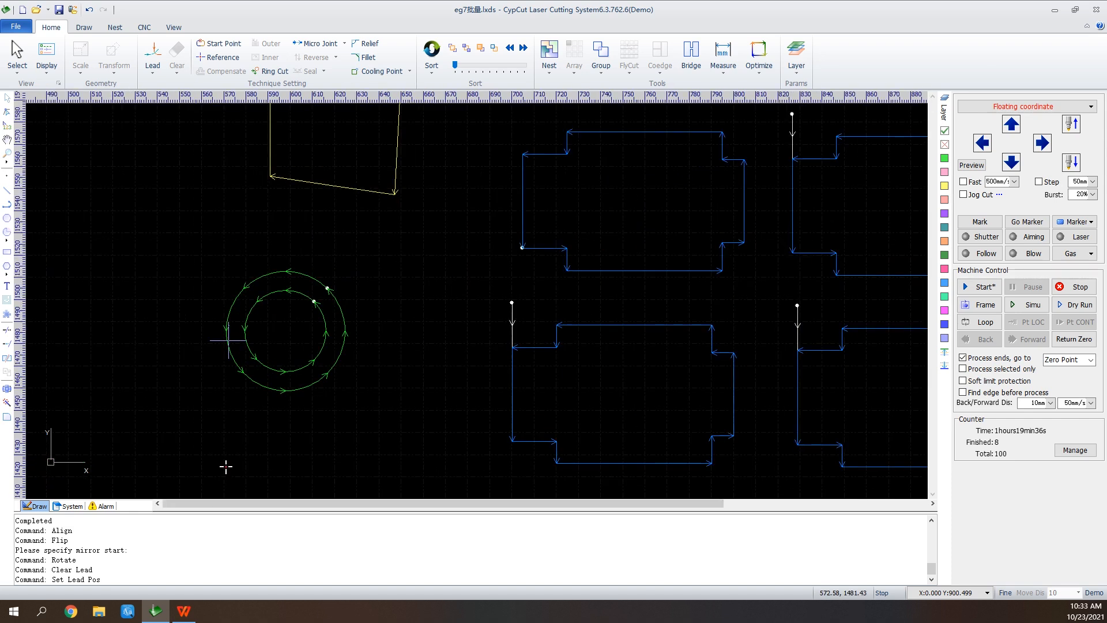
pyautogui.rightClick(378, 233)
pyautogui.click(397, 238)
pyautogui.moveTo(378, 221); pyautogui.dragTo(326, 332)
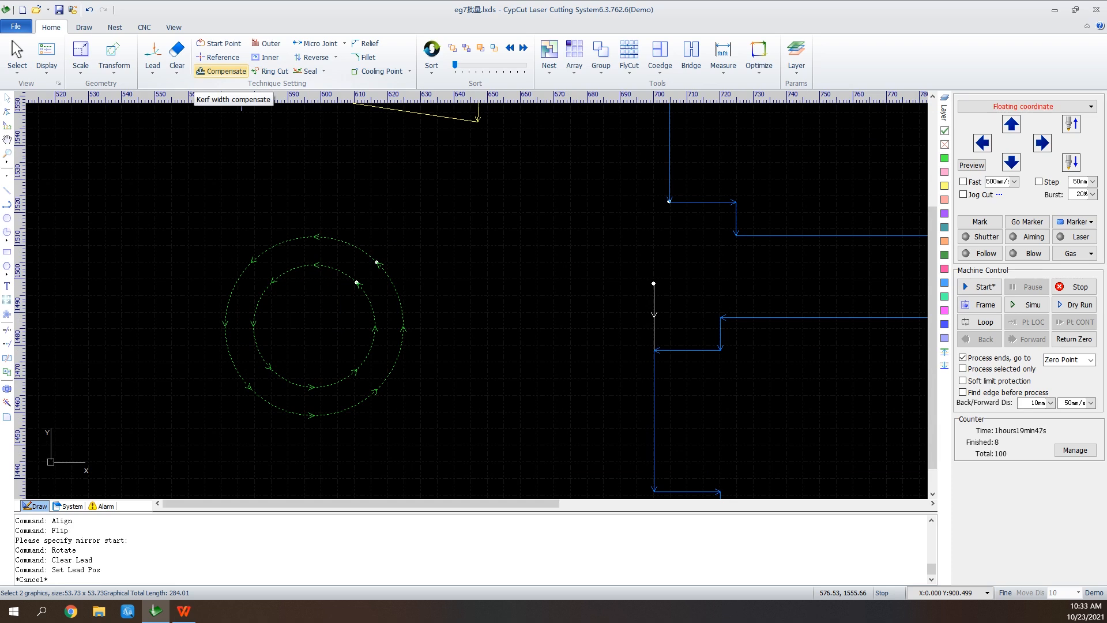
pyautogui.click(225, 72)
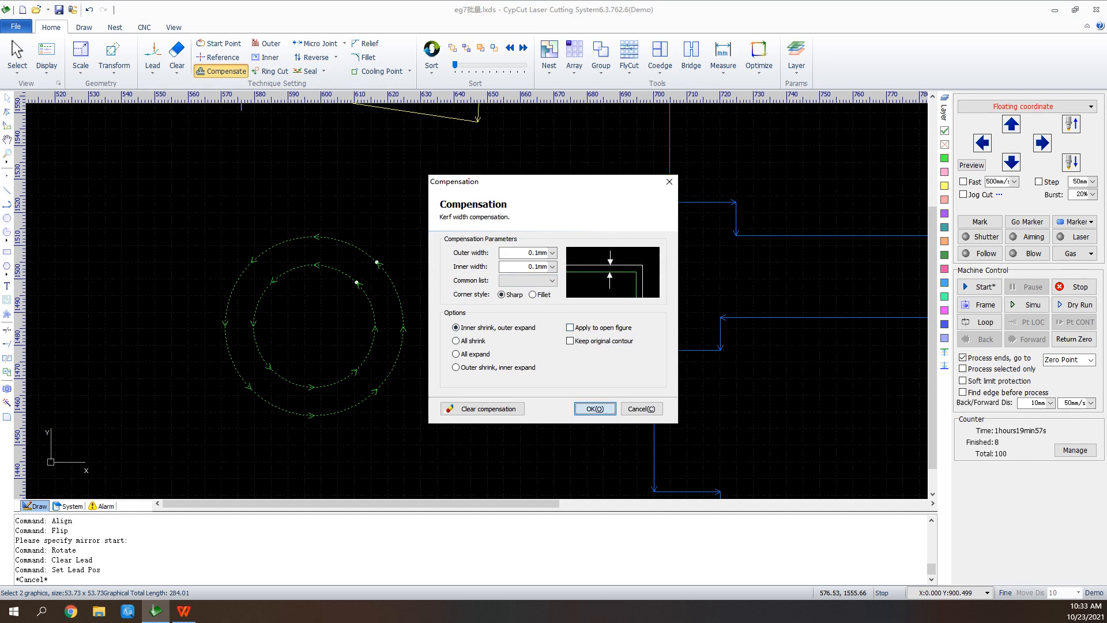
pyautogui.click(595, 408)
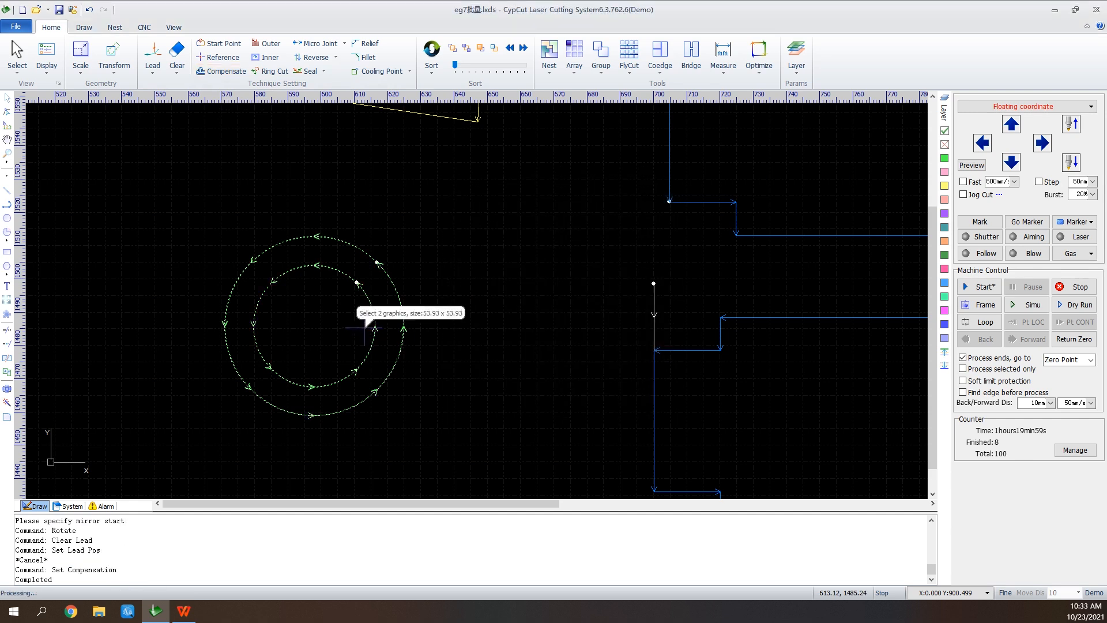
pyautogui.scroll(5, 364, 327)
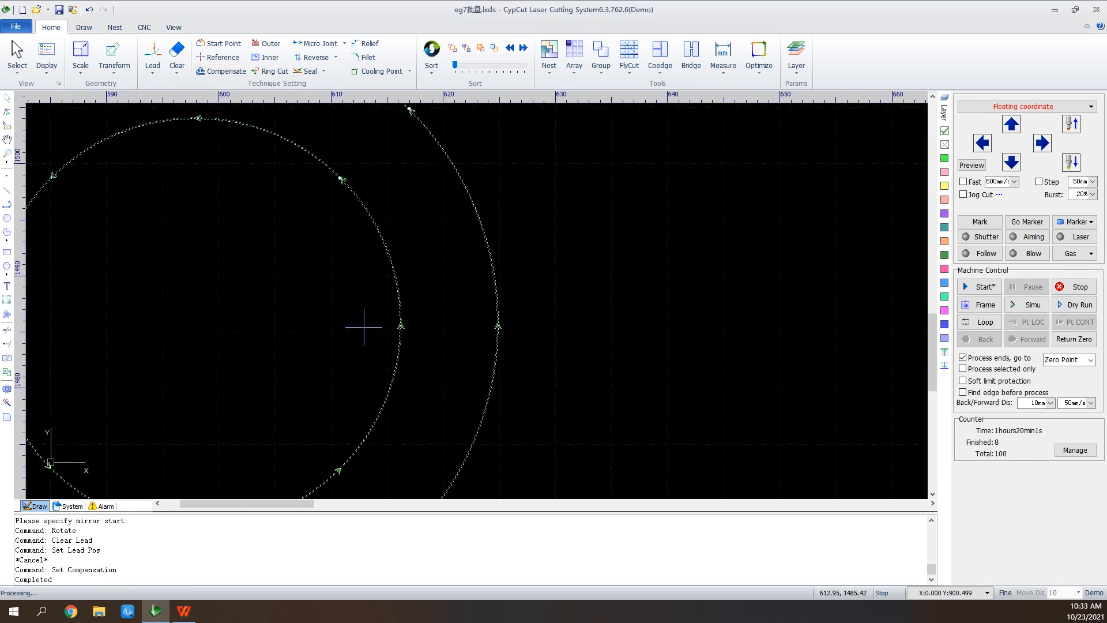
pyautogui.scroll(3, 381, 311)
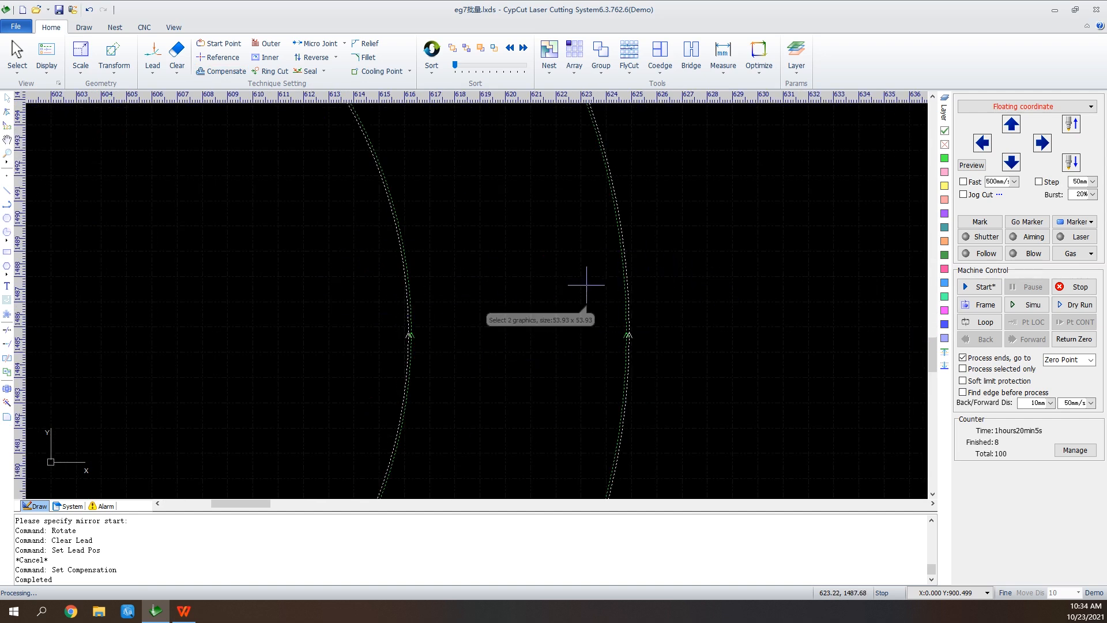
pyautogui.scroll(-4, 610, 293)
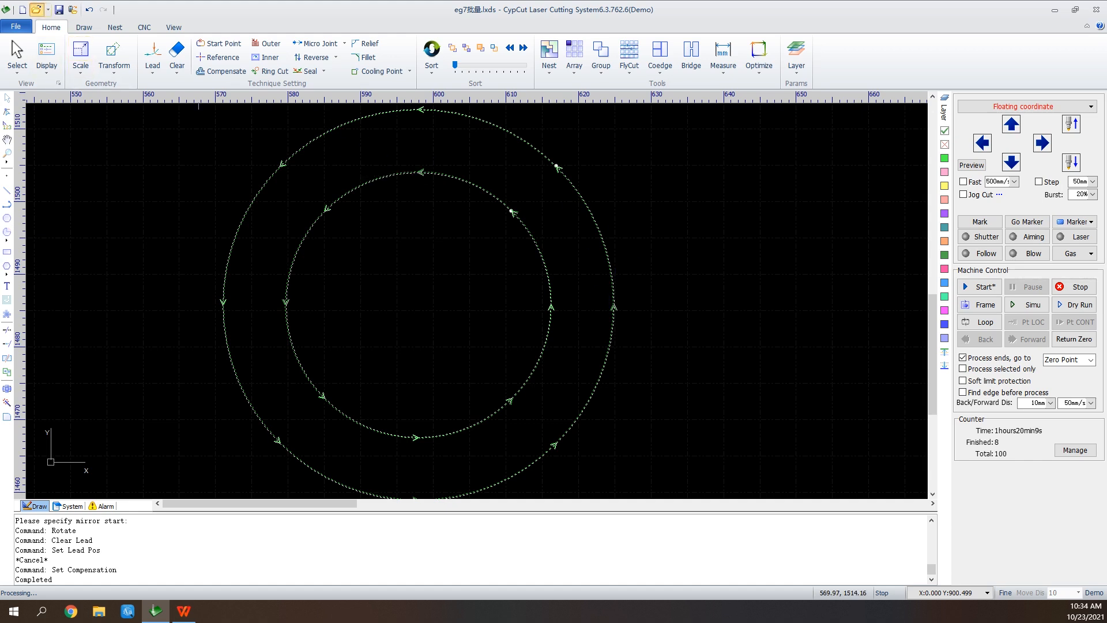
# Open the drawing eg阴切阳切 from the 桌面文档 folder.
pyautogui.click(36, 10)
pyautogui.click(552, 321)
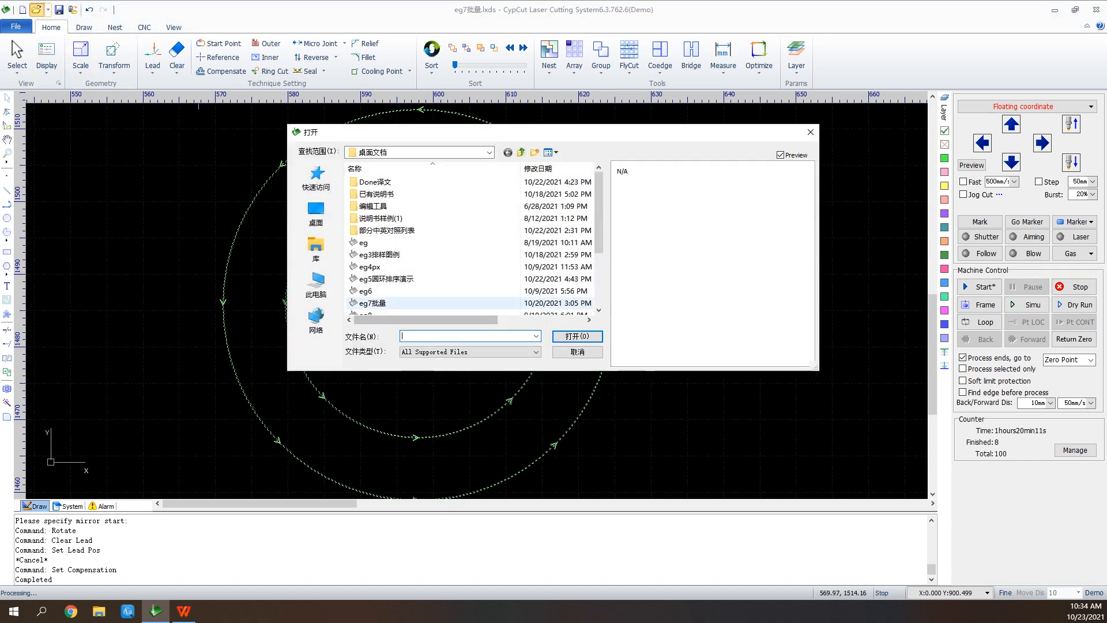
pyautogui.scroll(-2, 432, 297)
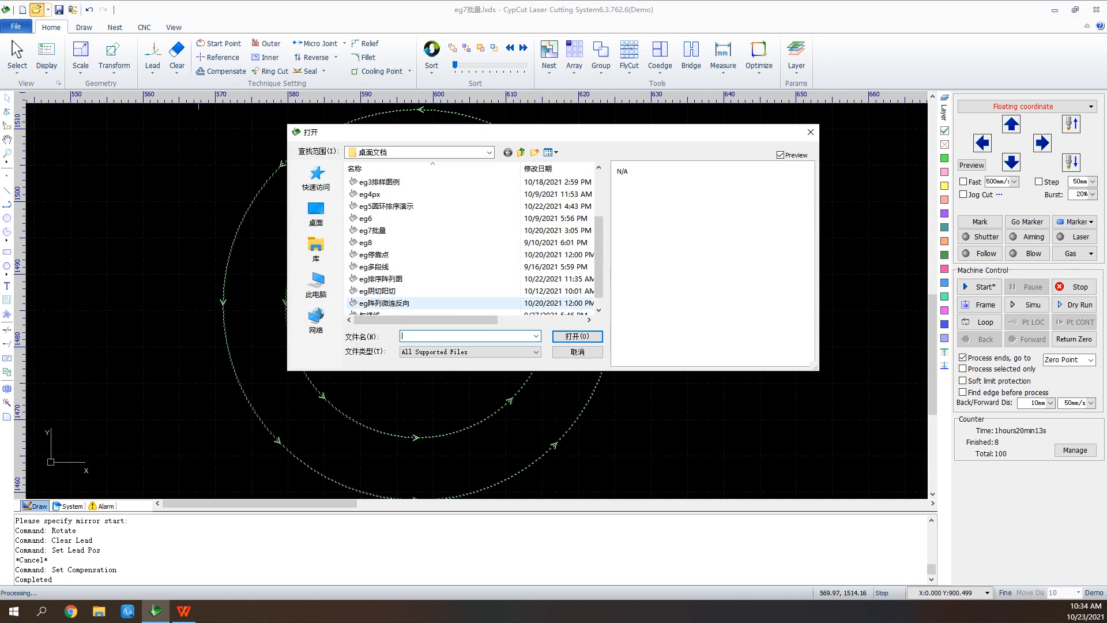
pyautogui.click(384, 303)
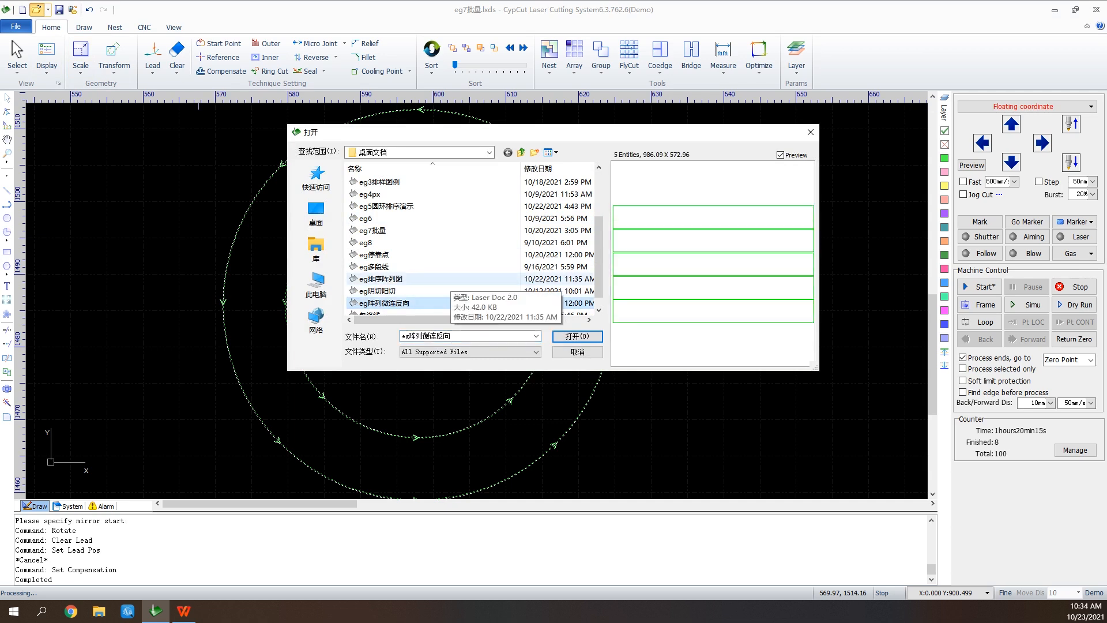
pyautogui.click(378, 290)
pyautogui.click(582, 336)
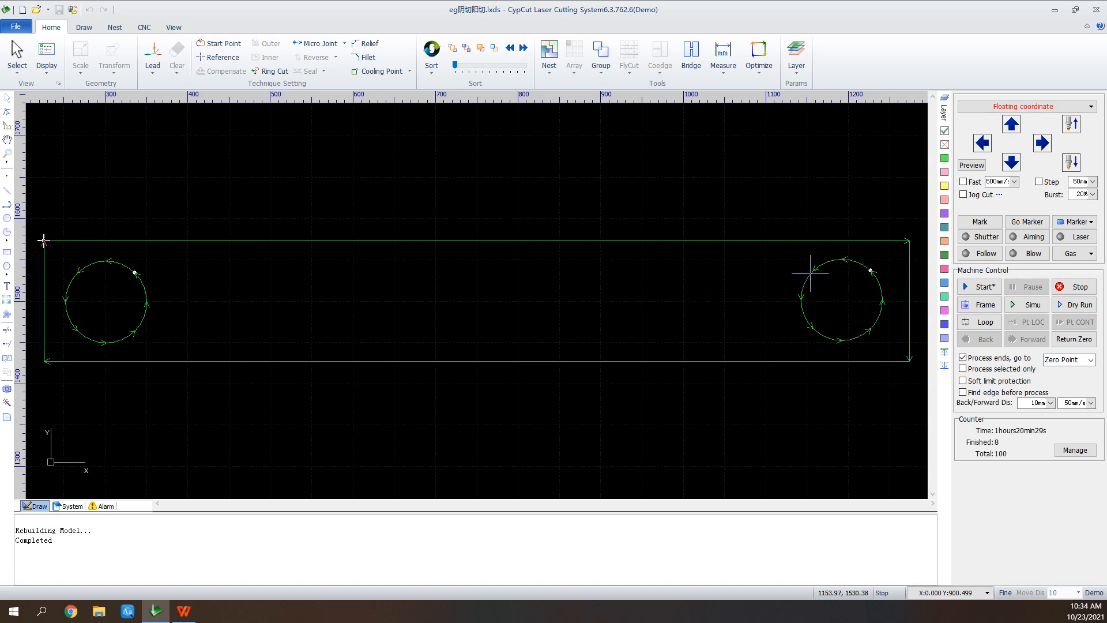
# Add 20 mm line lead-ins at 90° to the rectangle and both circles, and identify their inner and outer contours.
pyautogui.moveTo(922, 225); pyautogui.dragTo(26, 433)
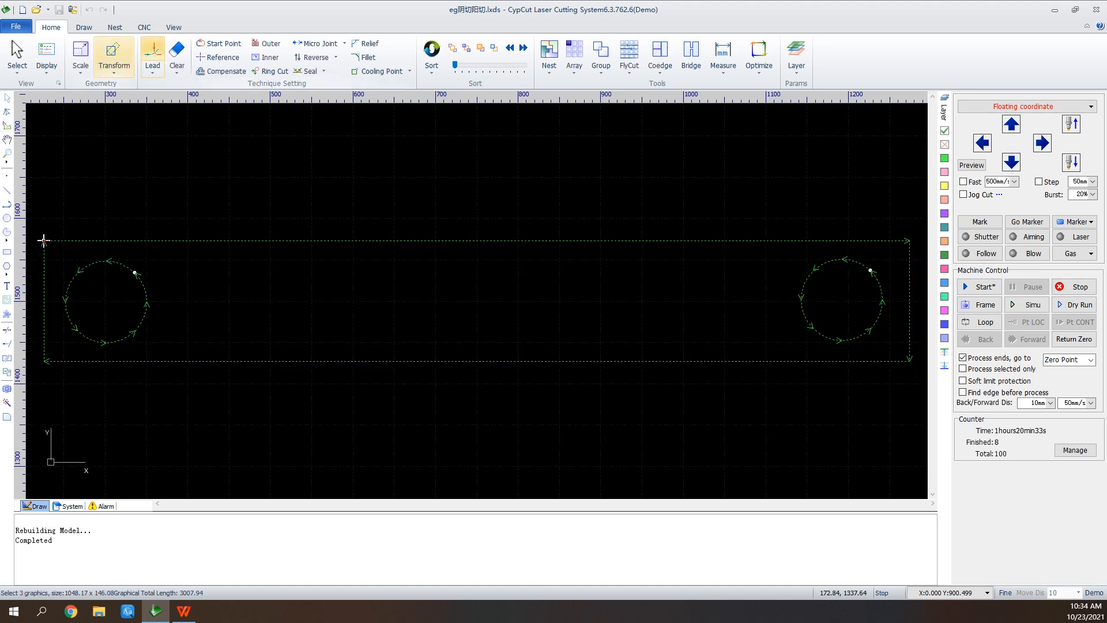
pyautogui.click(152, 55)
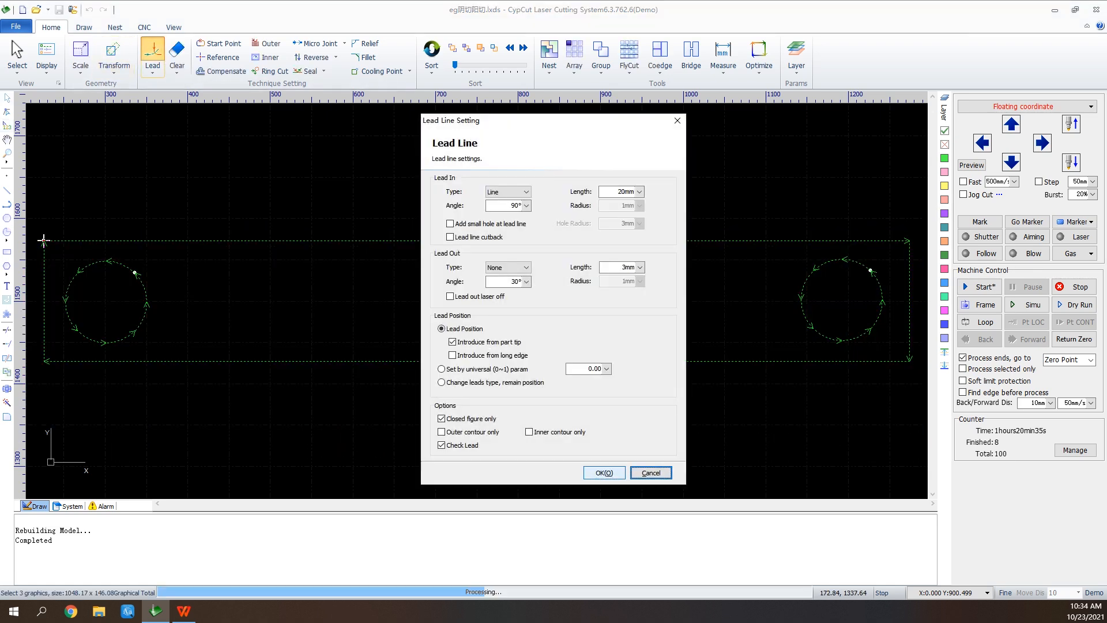
pyautogui.click(604, 472)
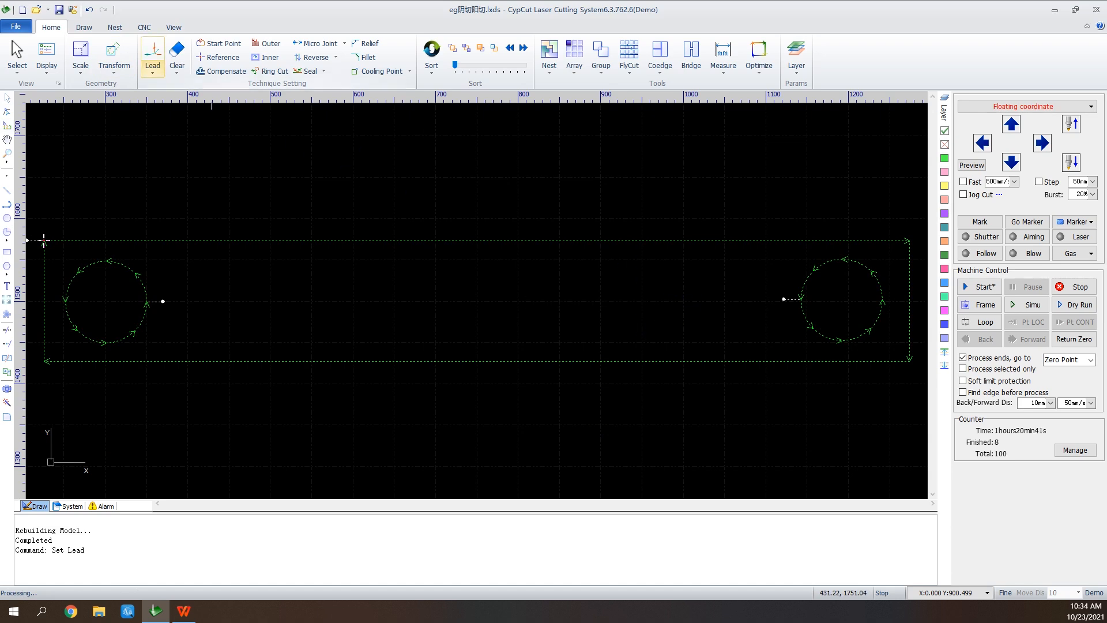
pyautogui.click(152, 68)
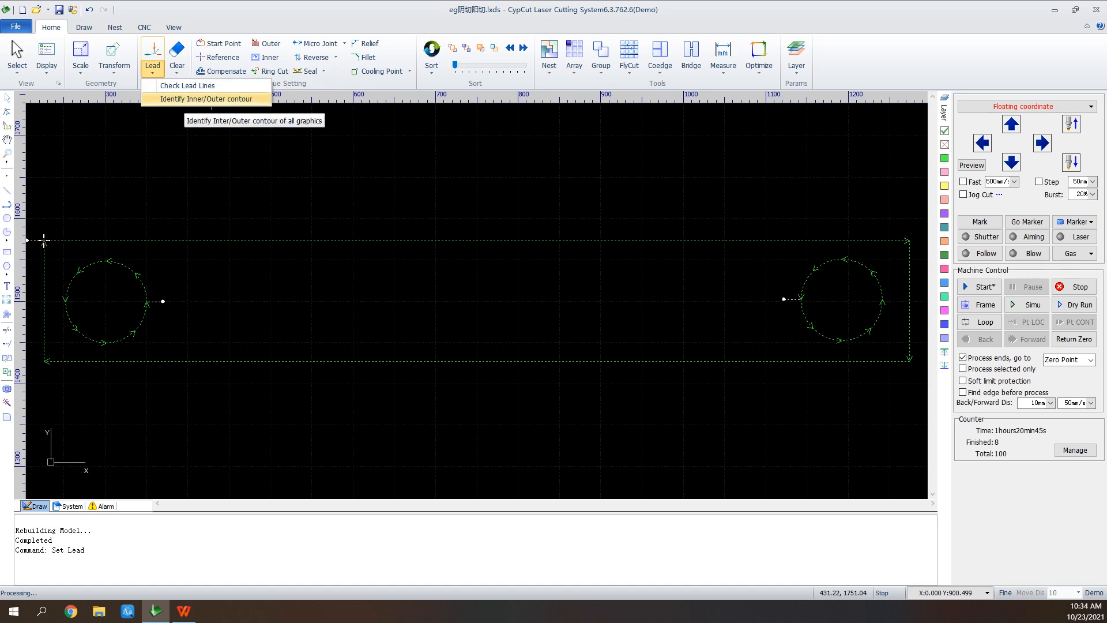
pyautogui.click(198, 99)
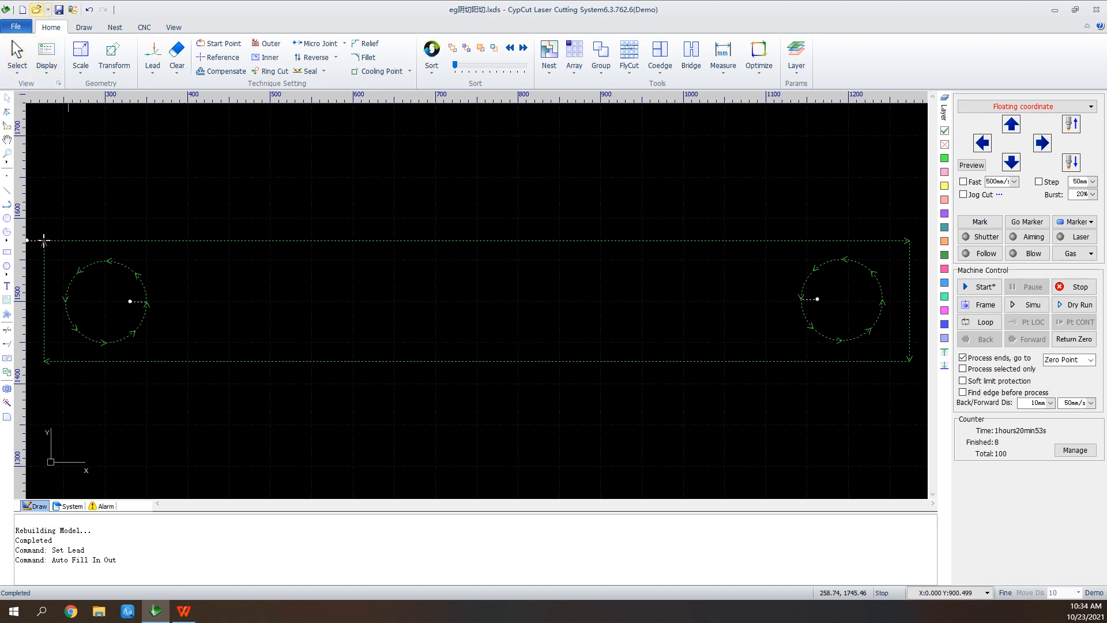
# Open the drawing eg阵列微连反向 from the 桌面文档 folder, discarding the changes to the current file.
pyautogui.click(37, 9)
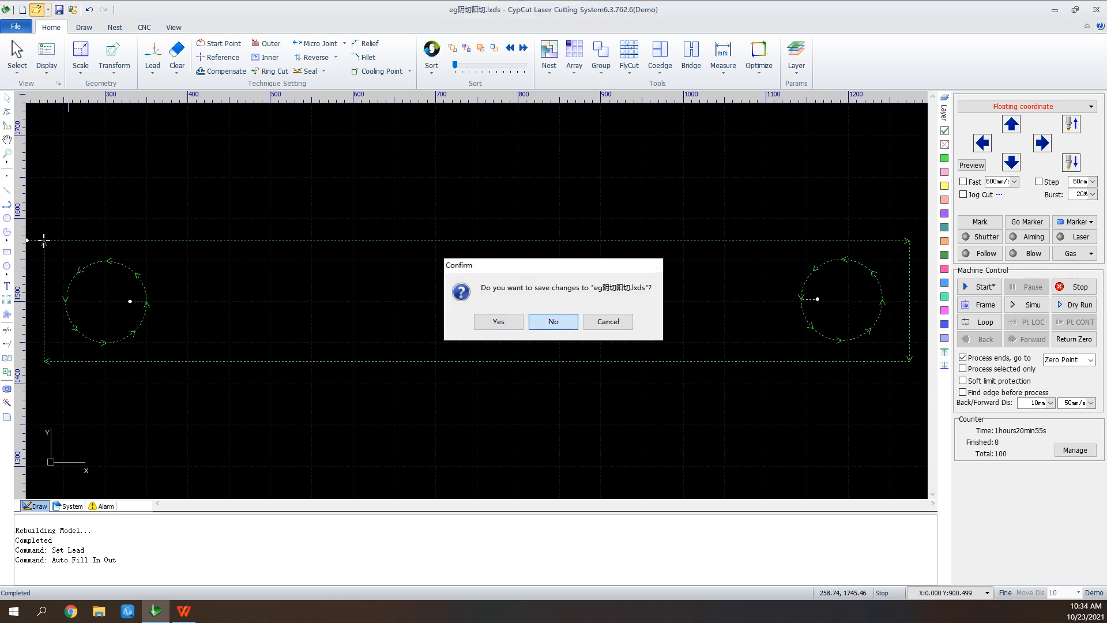
pyautogui.click(553, 321)
pyautogui.scroll(-3, 470, 278)
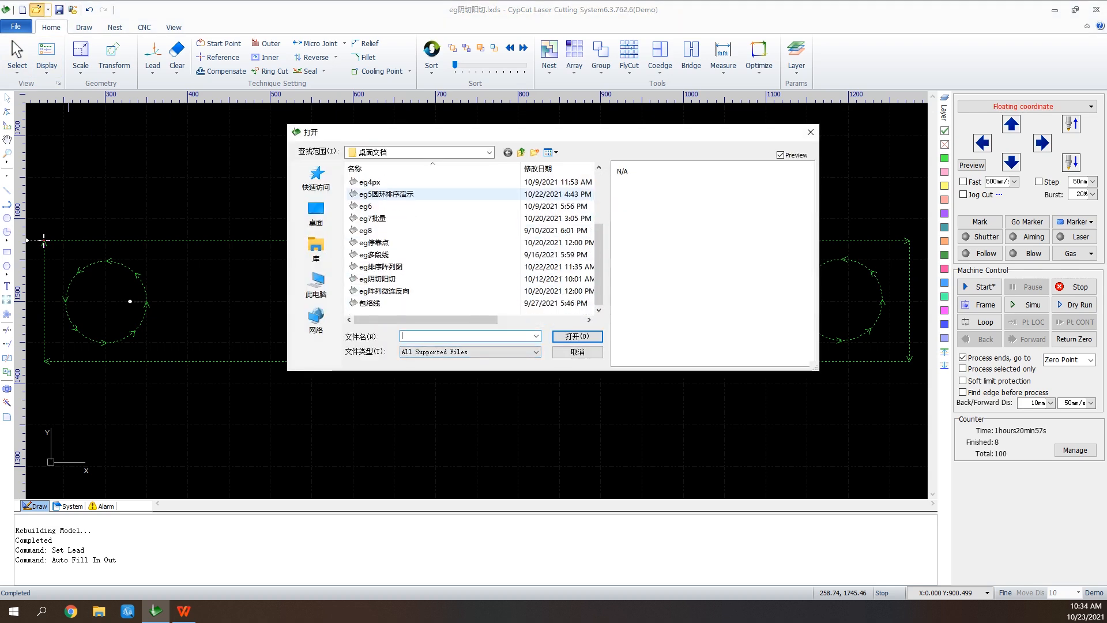
pyautogui.click(384, 291)
pyautogui.click(577, 336)
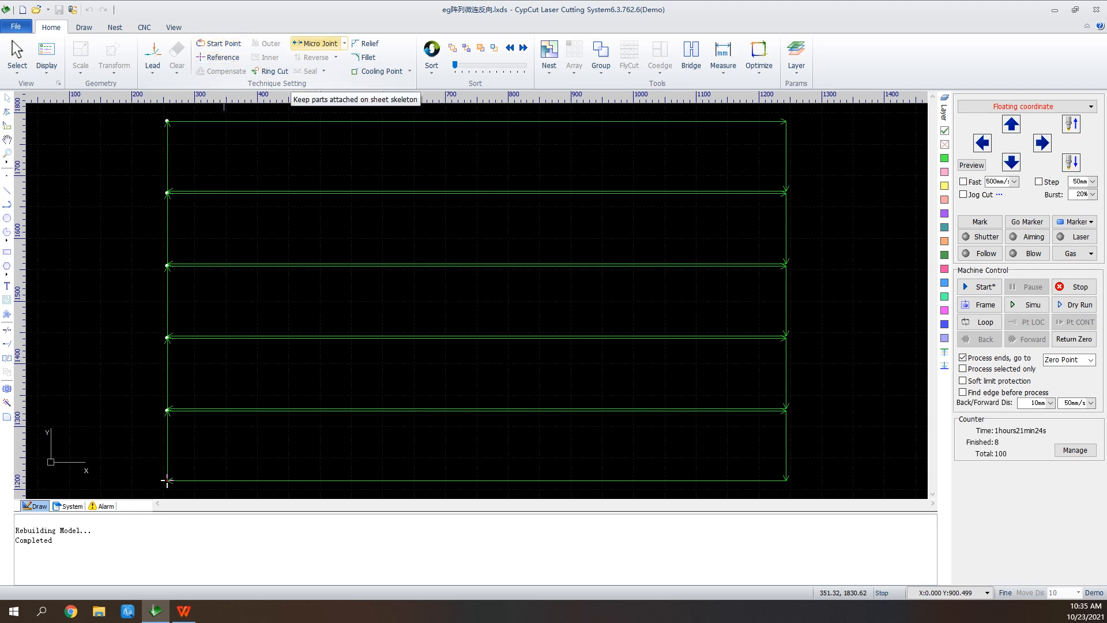
# Add a 2 mm manual micro joint near the left end of the topmost rectangle's upper edge, and review the other micro joint commands.
pyautogui.click(316, 44)
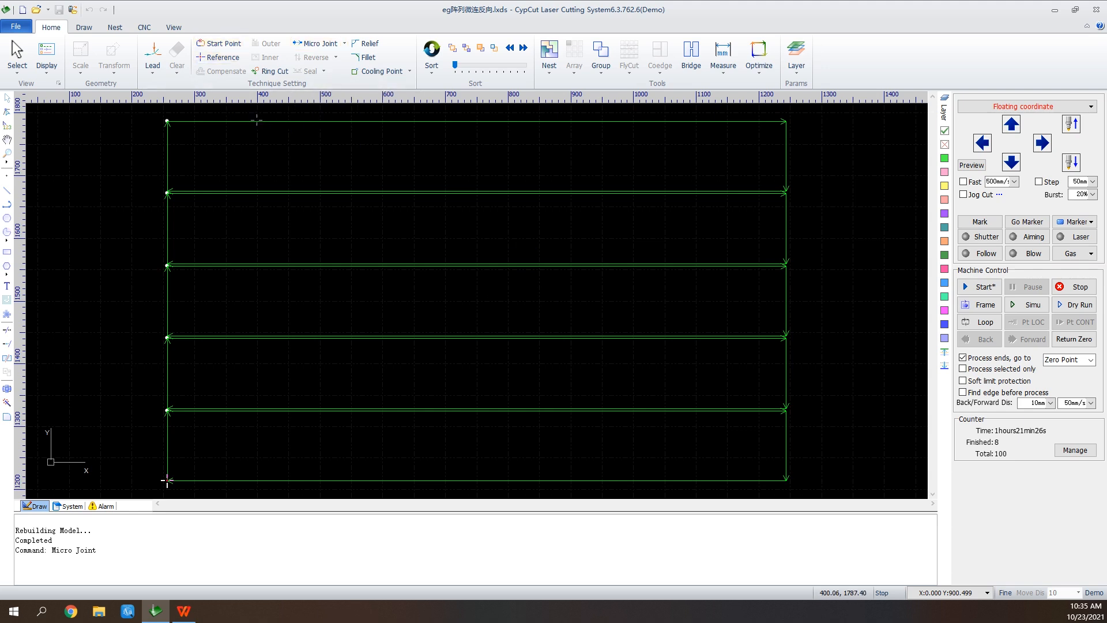
pyautogui.click(167, 479)
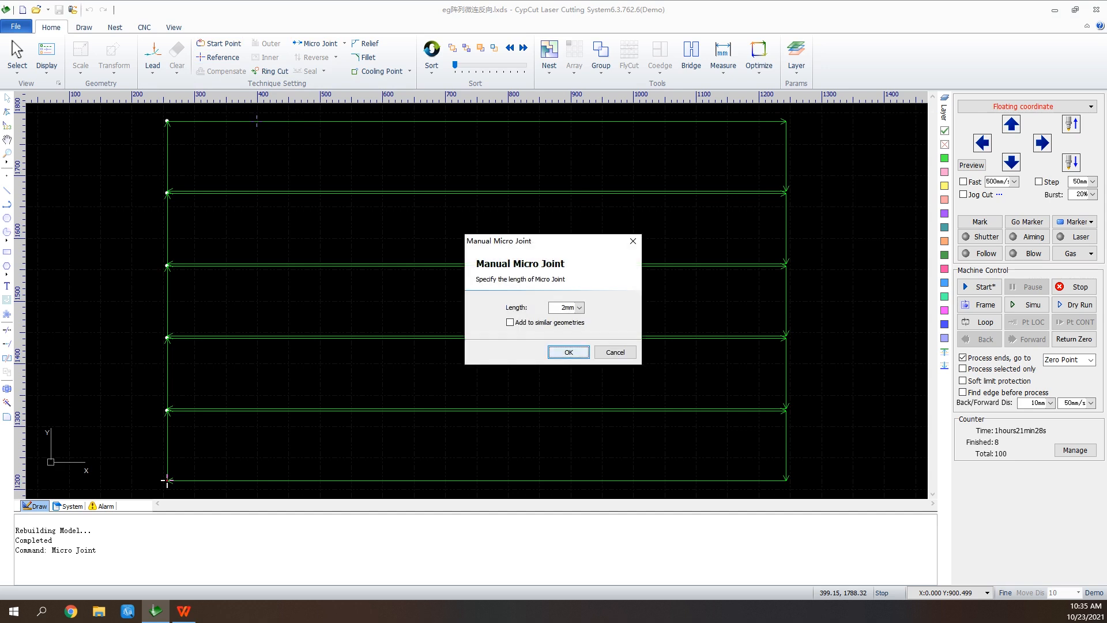
pyautogui.press('Return')
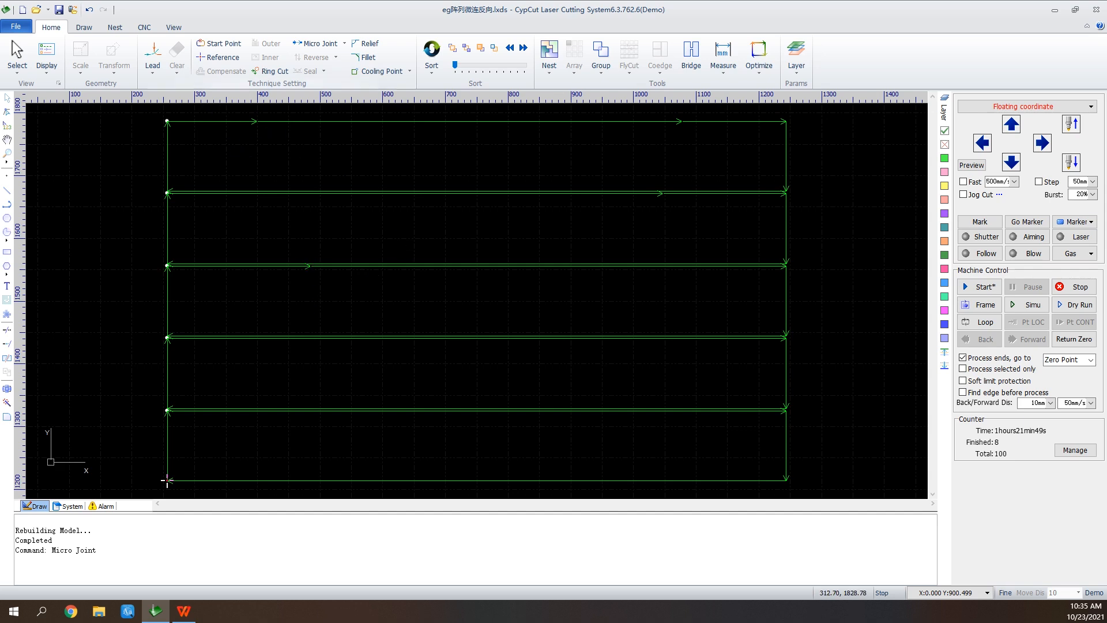
pyautogui.click(344, 43)
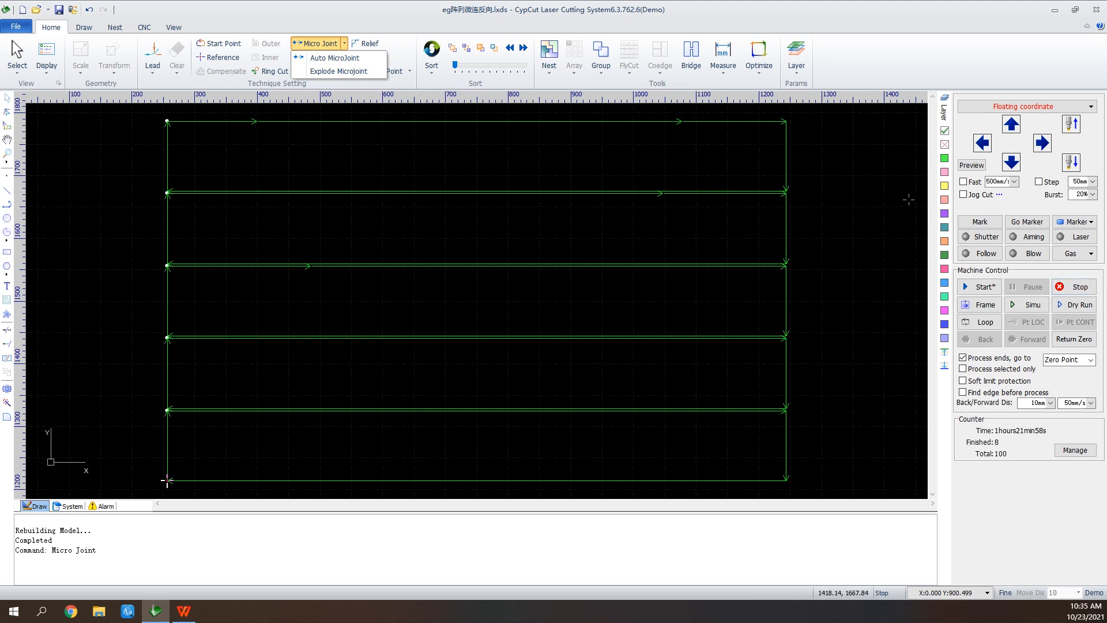
pyautogui.click(315, 44)
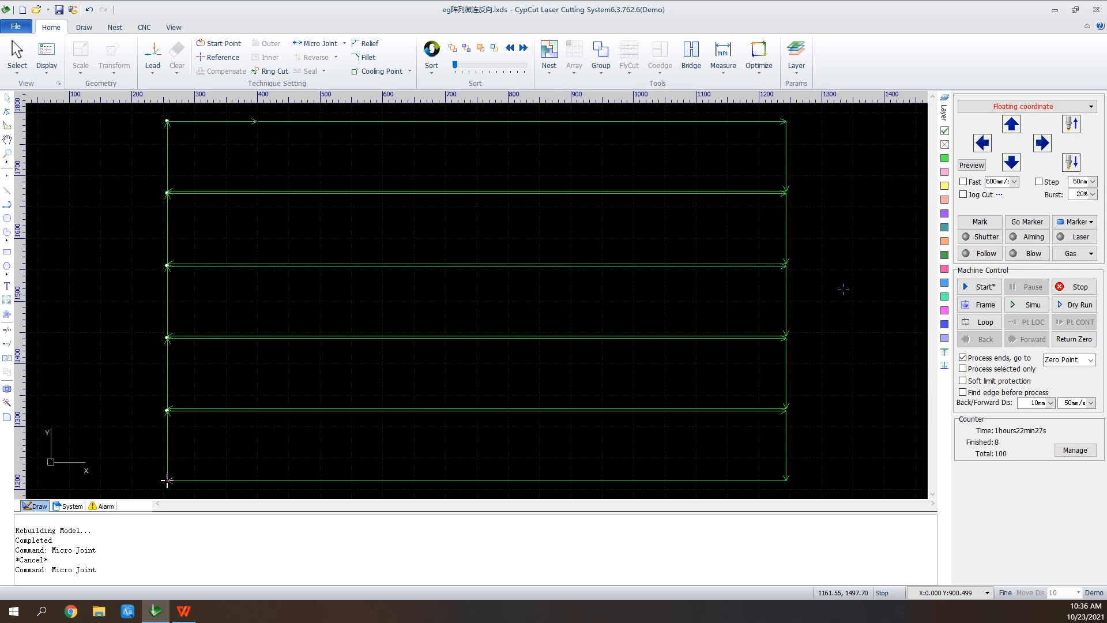
# Run the cutting simulation of the five rectangles with the new graphics sorted, and stop it partway.
pyautogui.click(1027, 304)
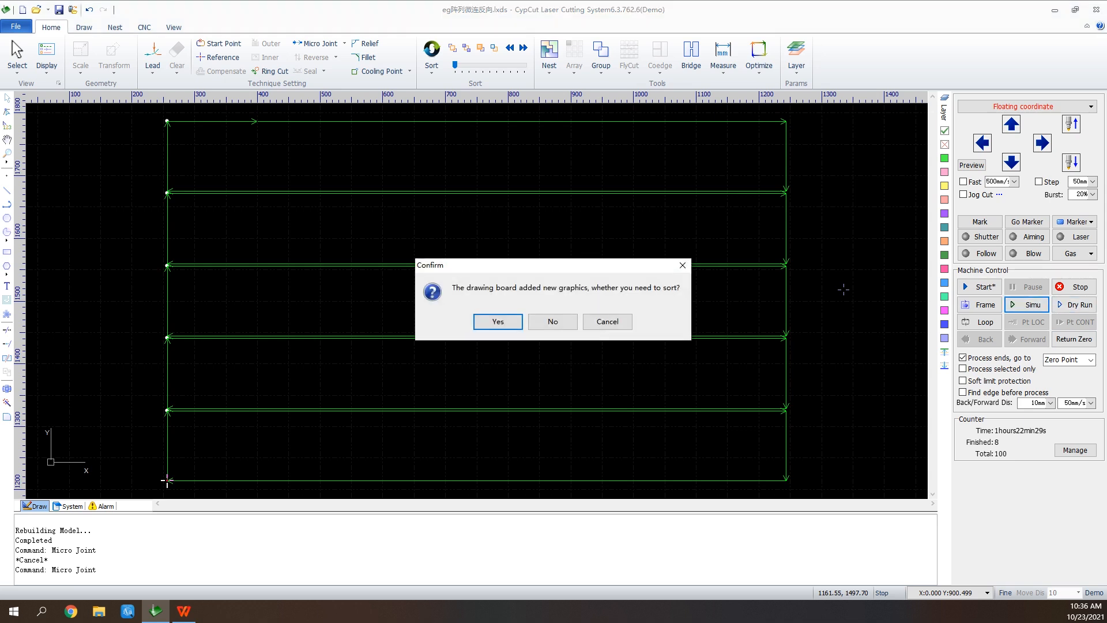
pyautogui.press('Return')
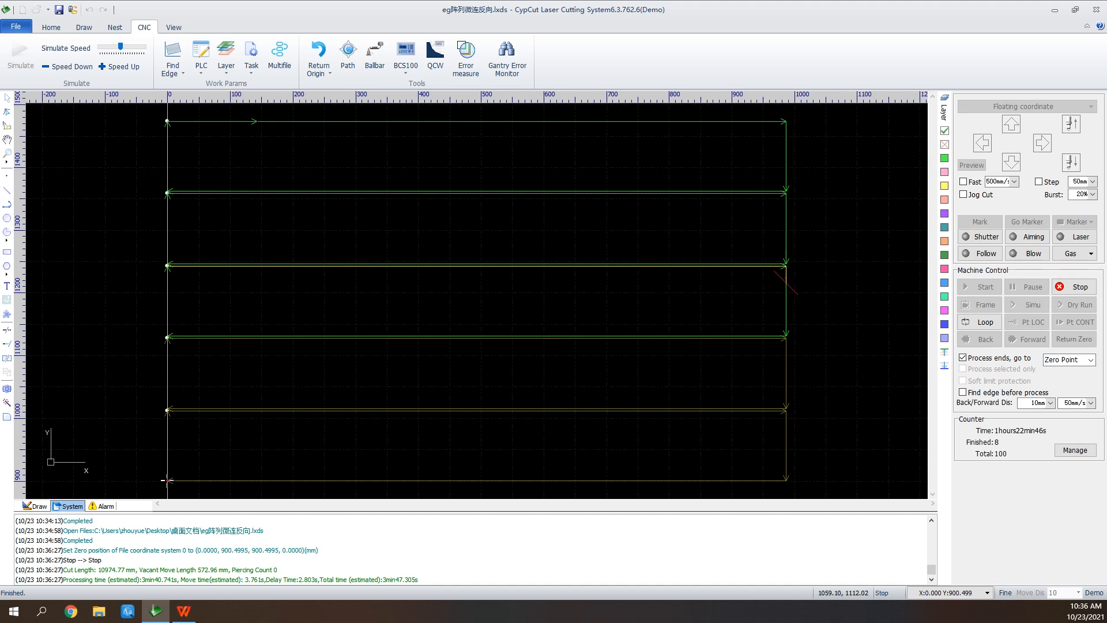
pyautogui.click(1073, 286)
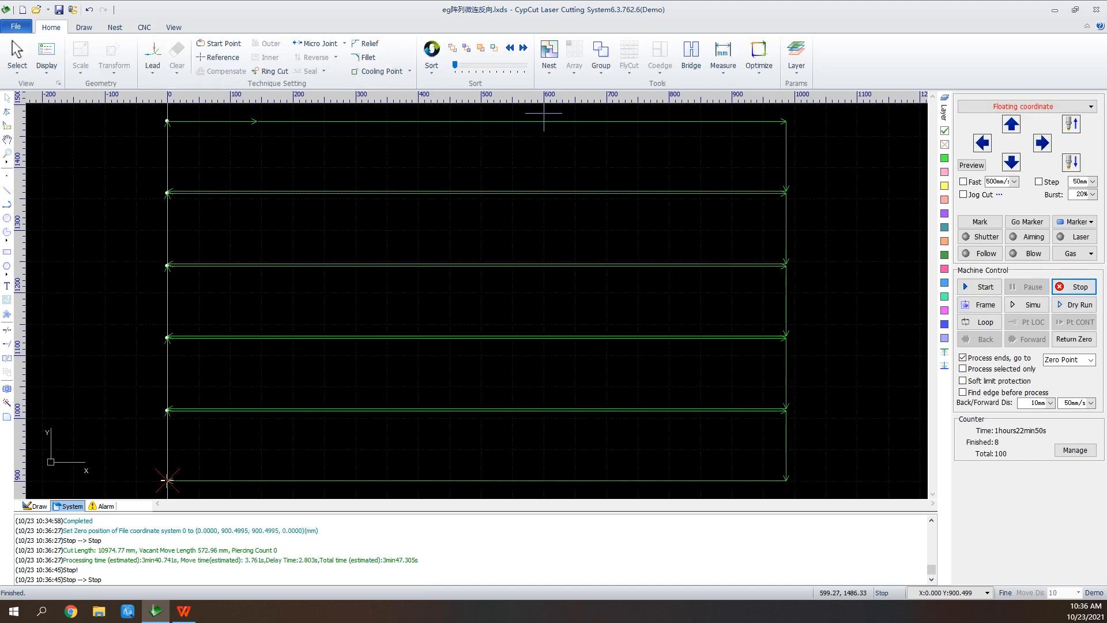
# Reverse the cutting direction of all five rectangles and simulate the reversed path briefly.
pyautogui.moveTo(544, 114); pyautogui.dragTo(402, 499)
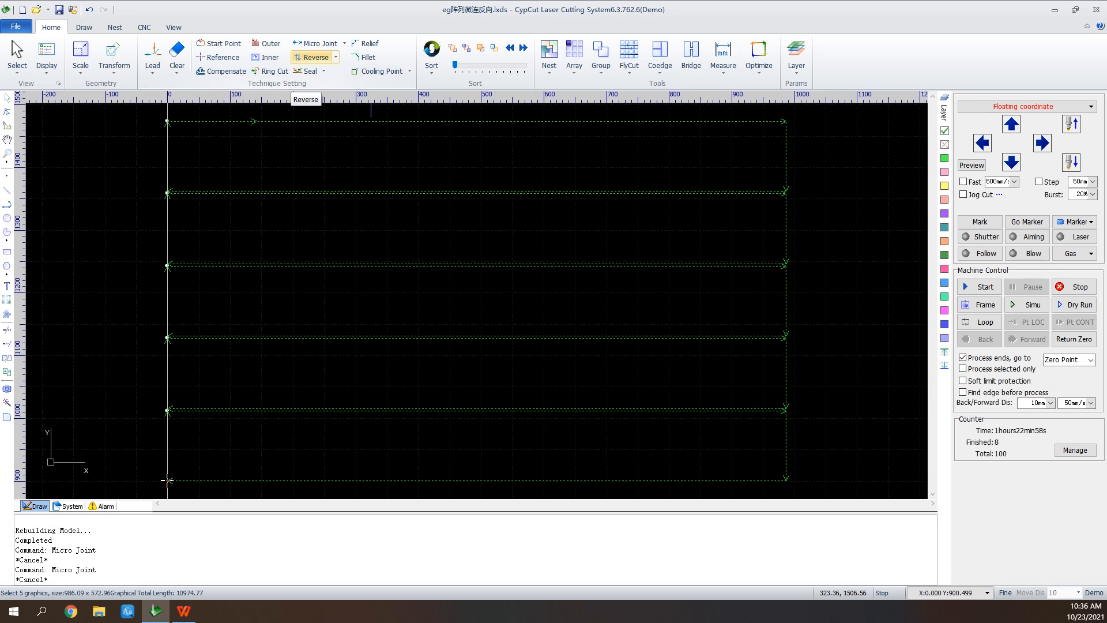
pyautogui.click(304, 57)
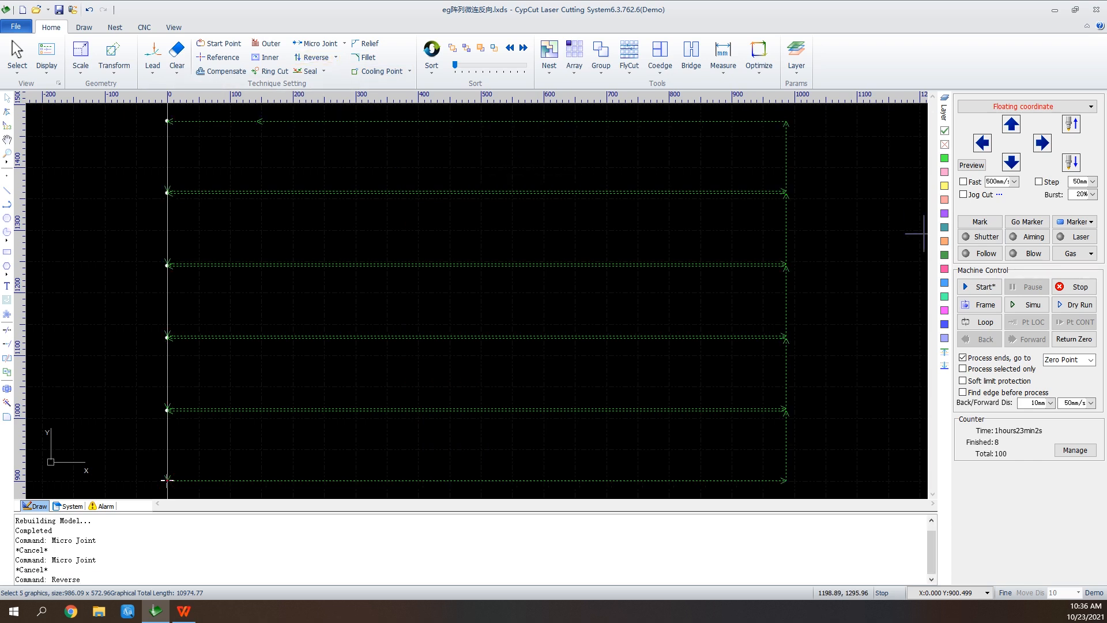
pyautogui.click(1027, 304)
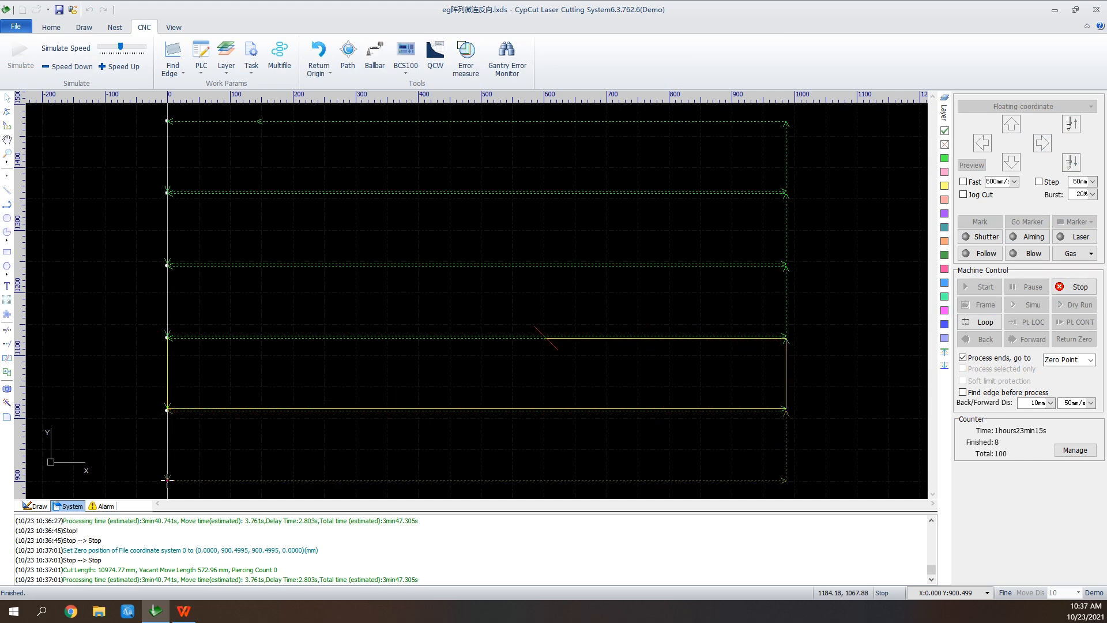
pyautogui.click(1074, 287)
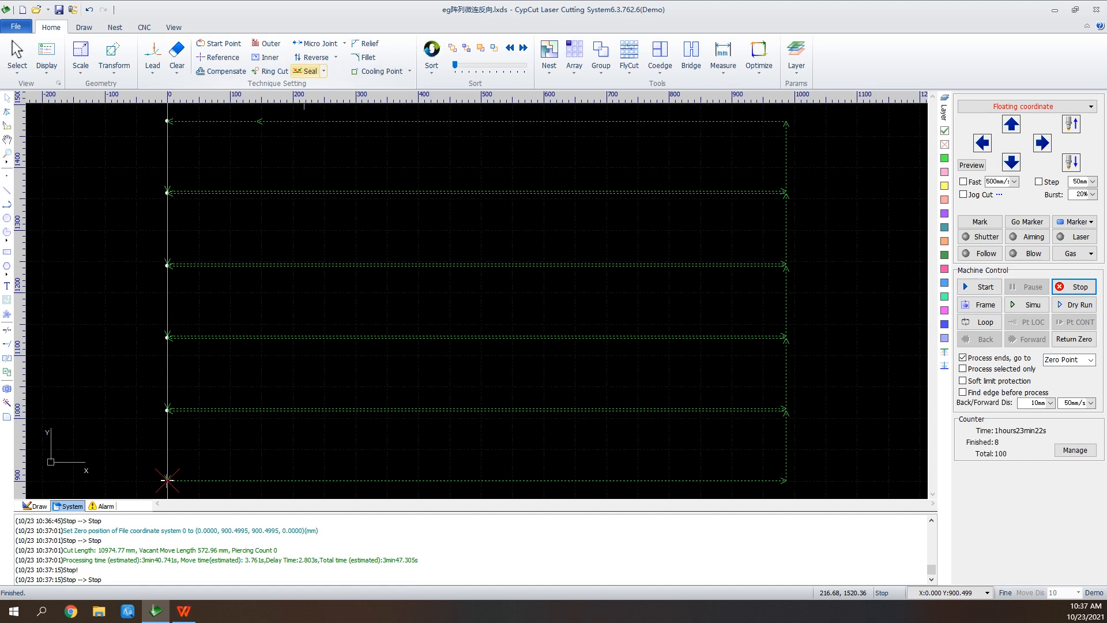
# Apply a 3 mm lead seal gap to the five rectangles and inspect it at a start corner.
pyautogui.click(305, 71)
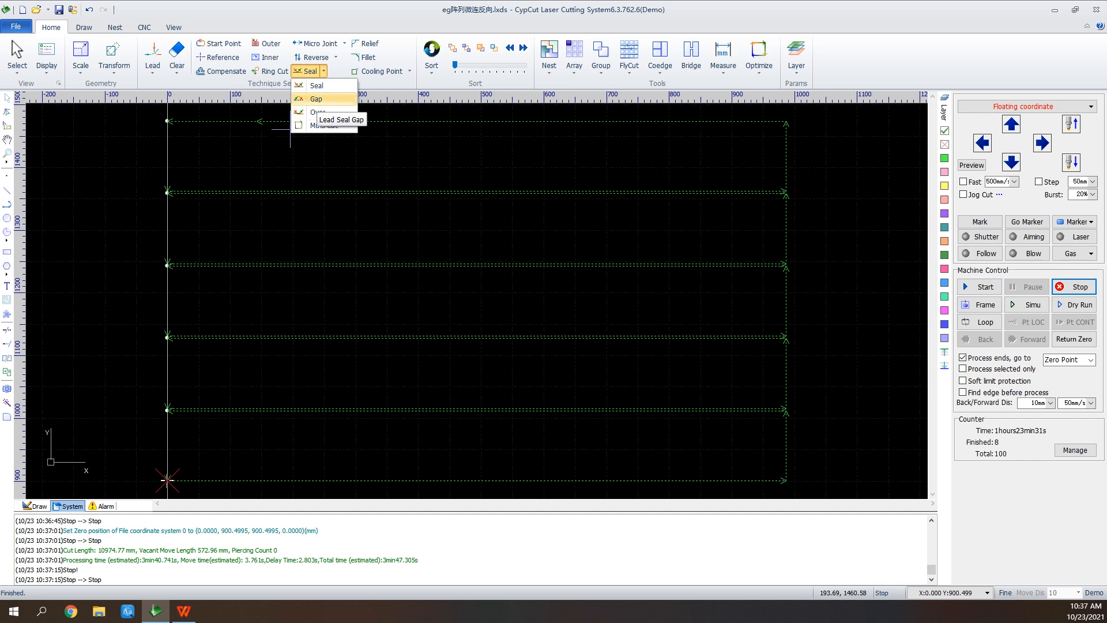
pyautogui.click(316, 99)
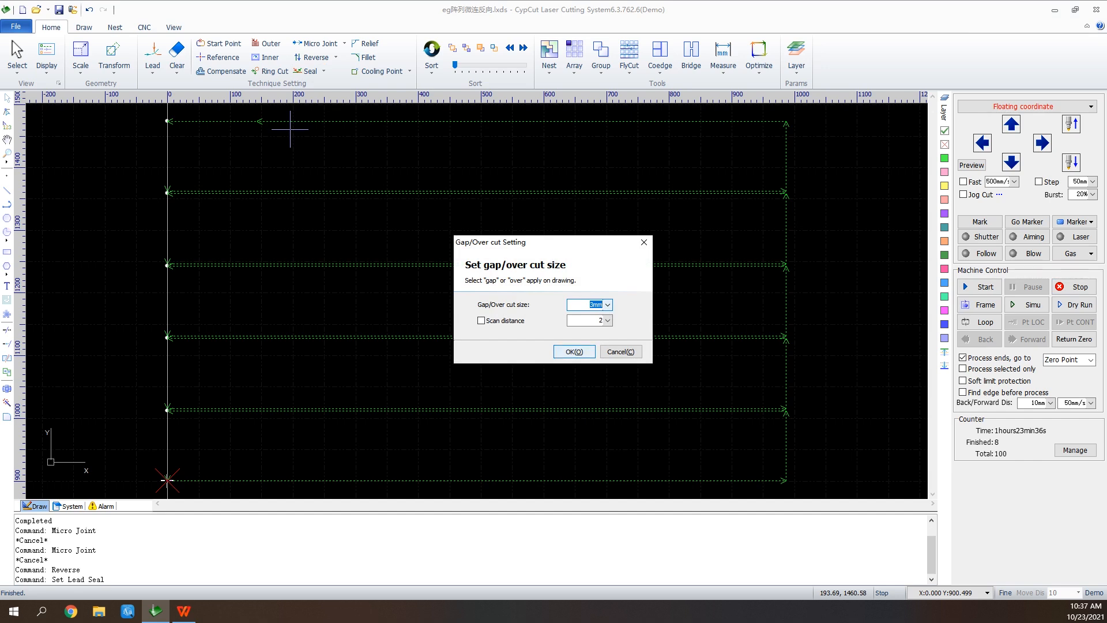
pyautogui.click(574, 351)
pyautogui.scroll(5, 167, 188)
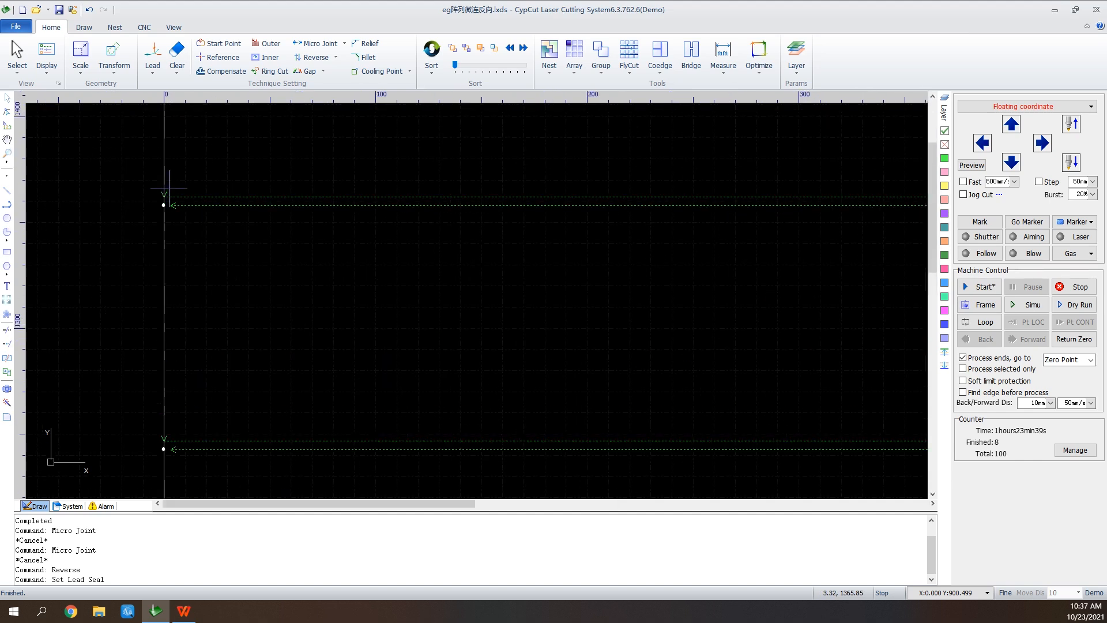
pyautogui.scroll(2, 164, 202)
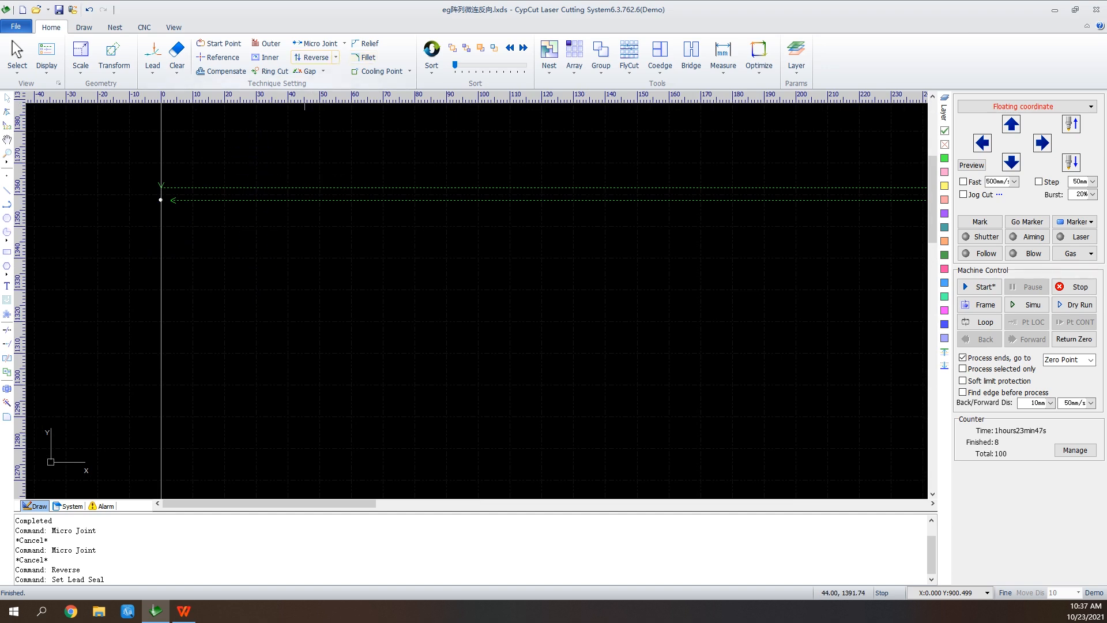
# Set the five rectangles to Seal in place of the gap and look over the other seal options.
pyautogui.click(323, 71)
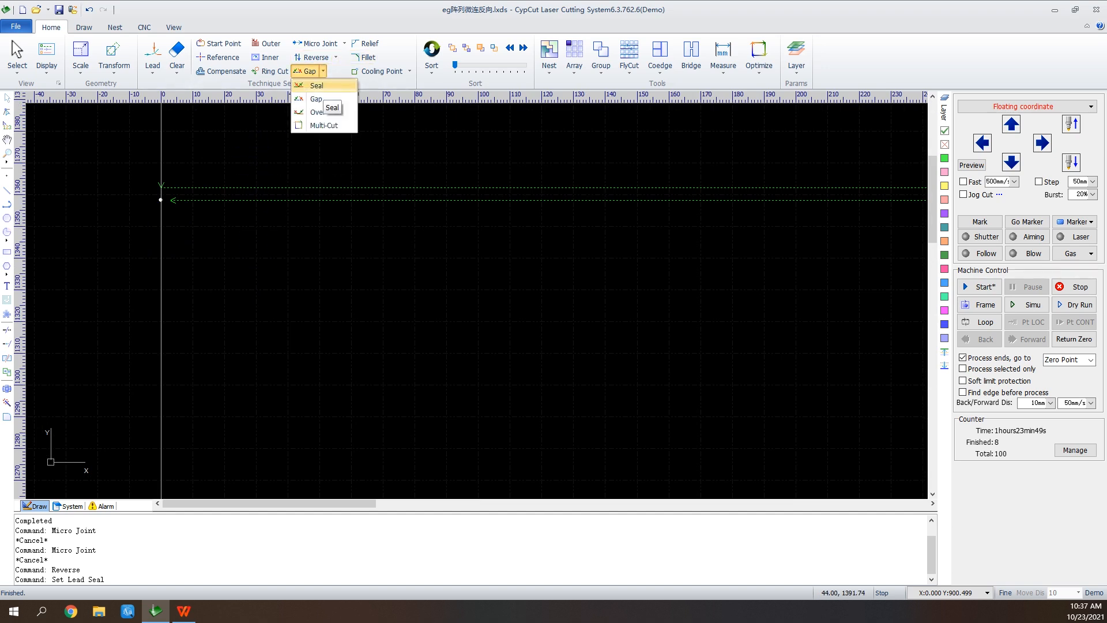
pyautogui.click(317, 85)
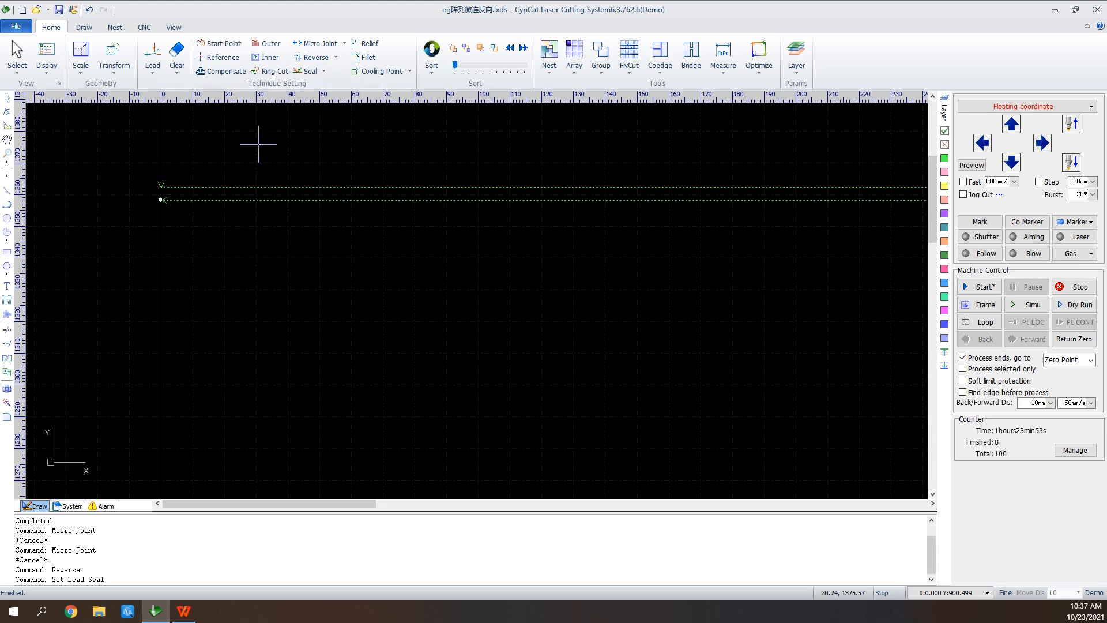
pyautogui.click(323, 71)
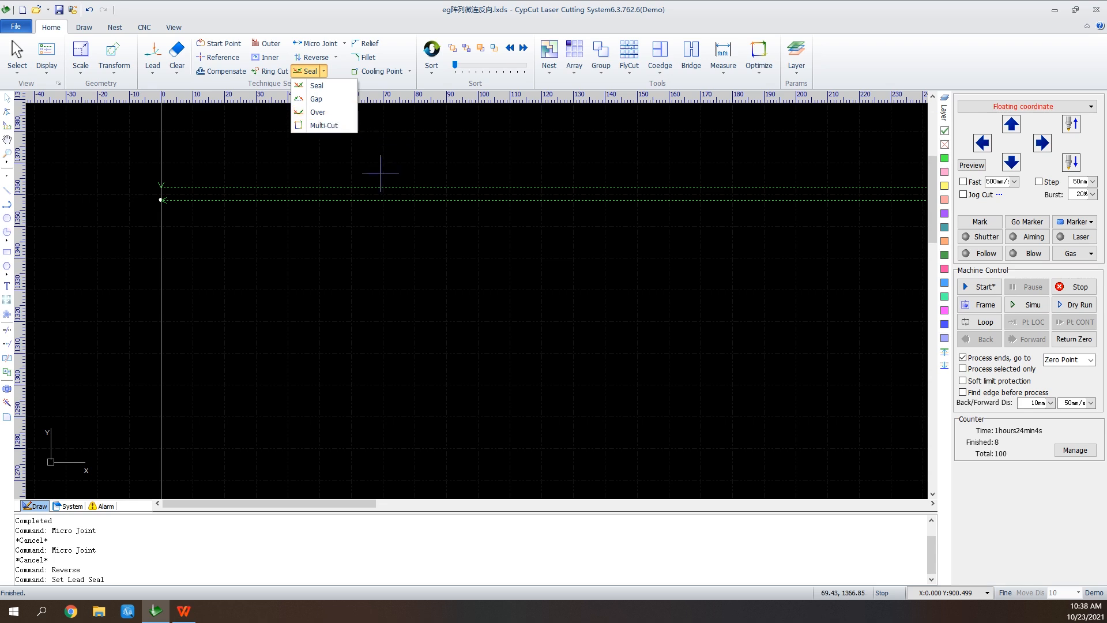
# Draw a six-pointed star with an outer radius of about 97 mm and narrow points in the empty area above the rectangles.
pyautogui.scroll(-4, 237, 288)
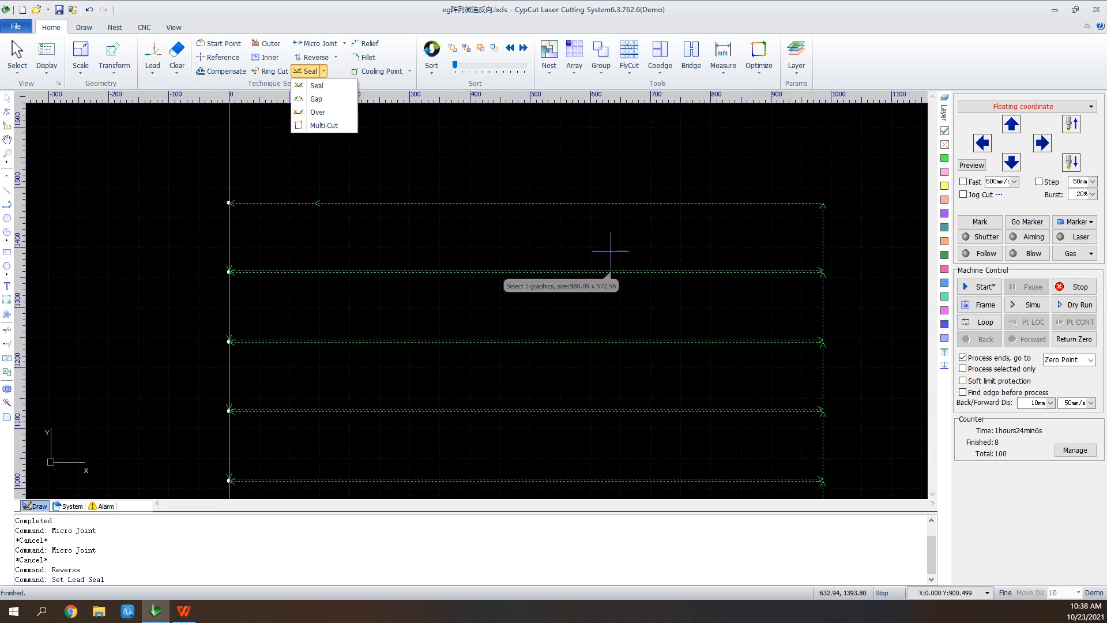
pyautogui.scroll(-2, 610, 250)
pyautogui.scroll(3, 678, 171)
pyautogui.scroll(2, 663, 180)
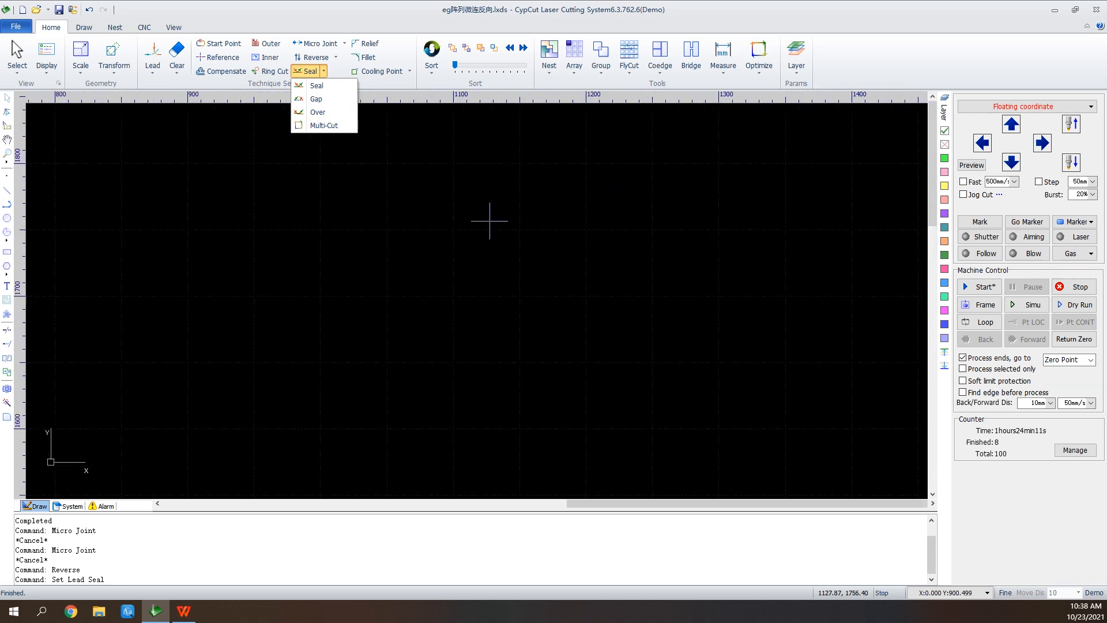
pyautogui.click(477, 187)
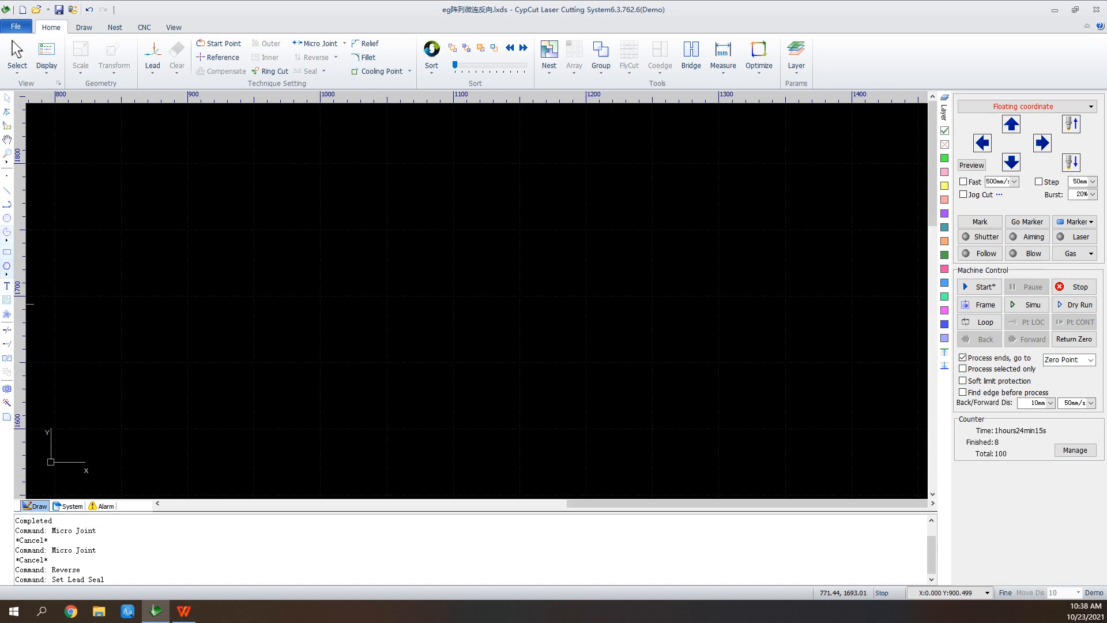
pyautogui.click(7, 267)
pyautogui.click(34, 303)
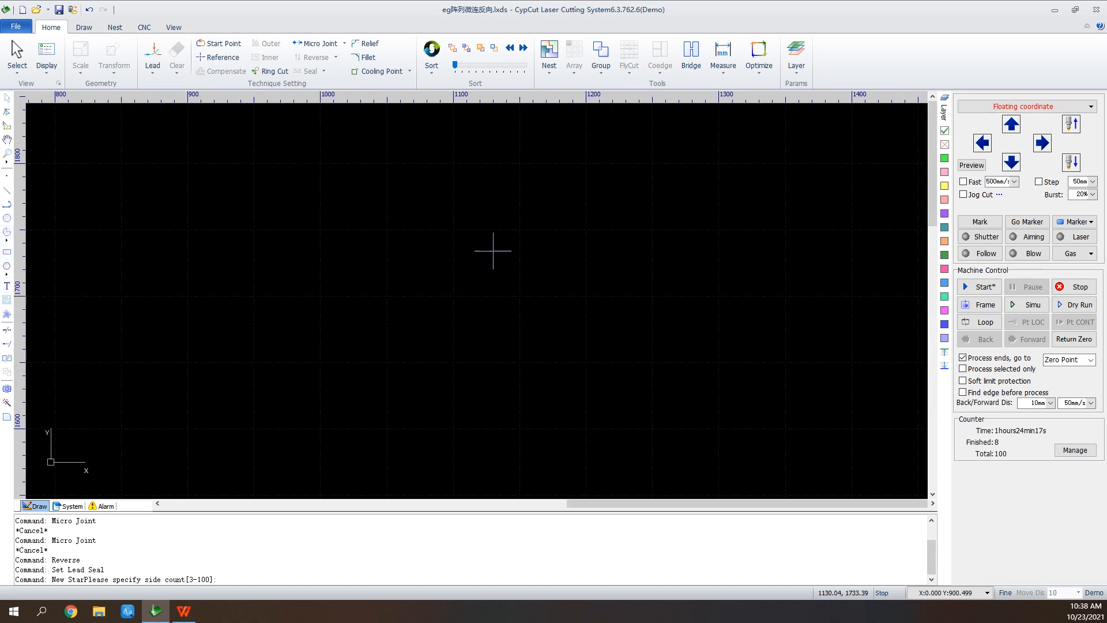
pyautogui.click(485, 221)
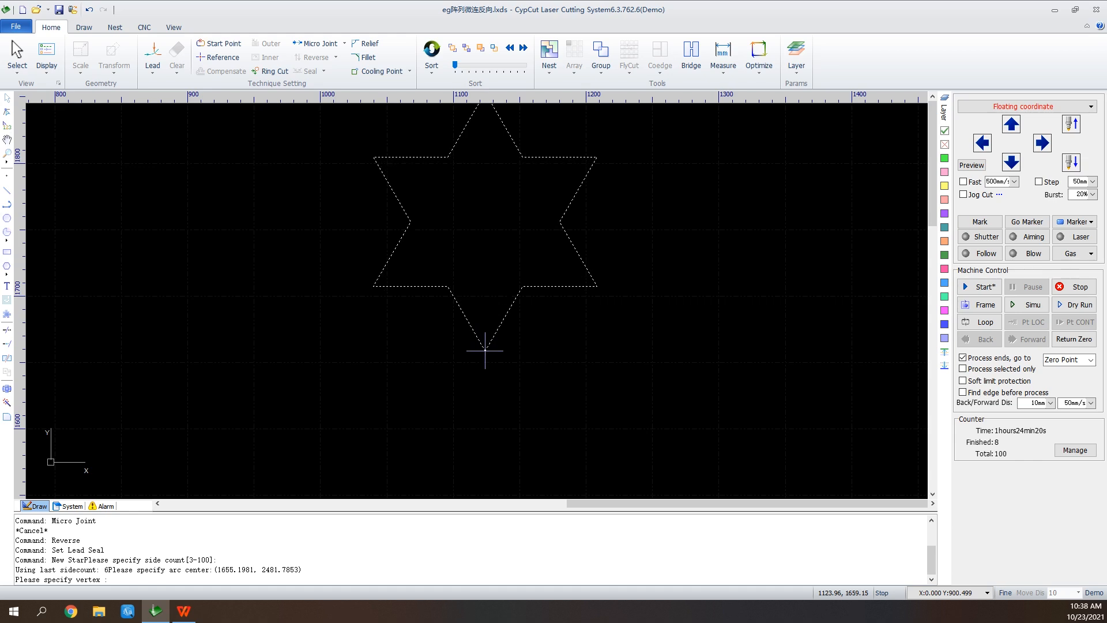
pyautogui.click(485, 350)
pyautogui.click(509, 271)
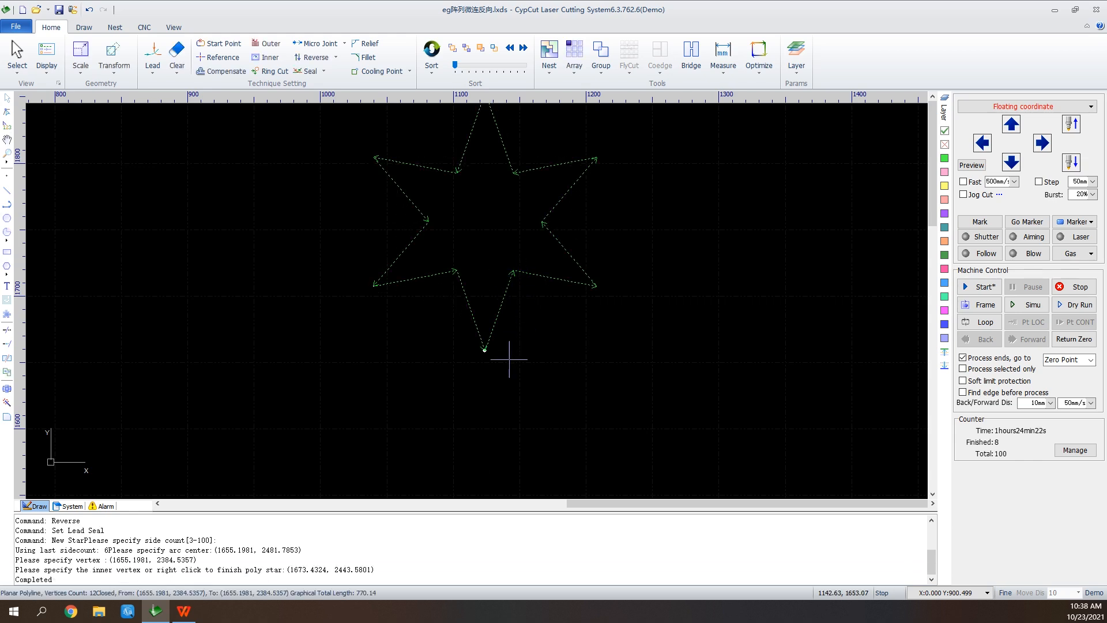
pyautogui.scroll(1, 542, 124)
pyautogui.scroll(-1, 510, 451)
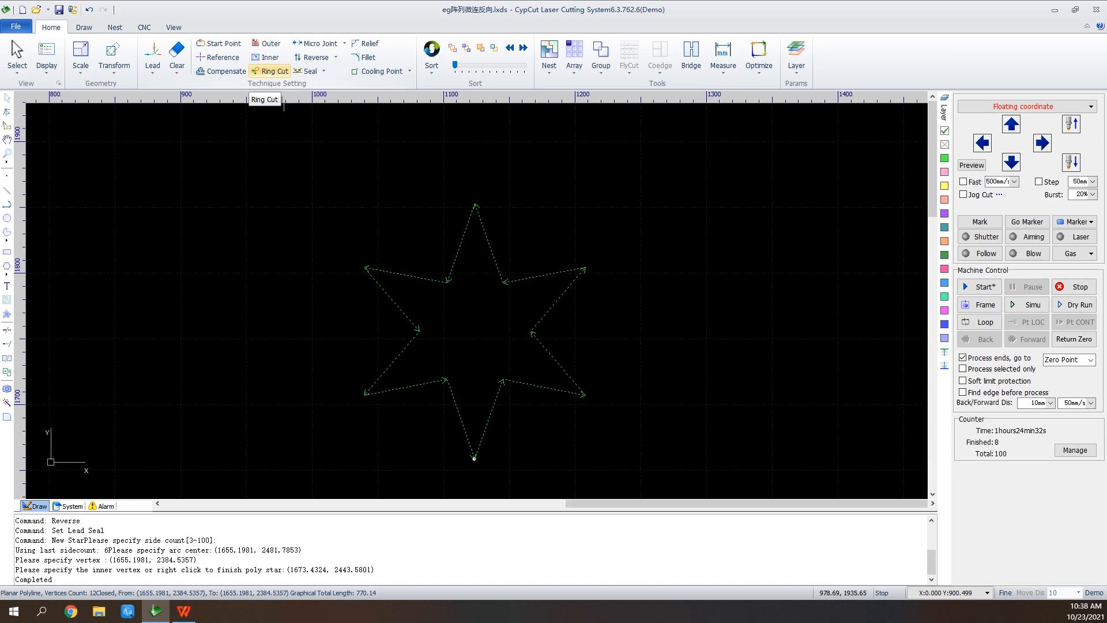
# Apply ring cuts to the star's corners with 85° max angle, 3 mm min length and 8 mm extend length, and inspect the tips.
pyautogui.click(271, 72)
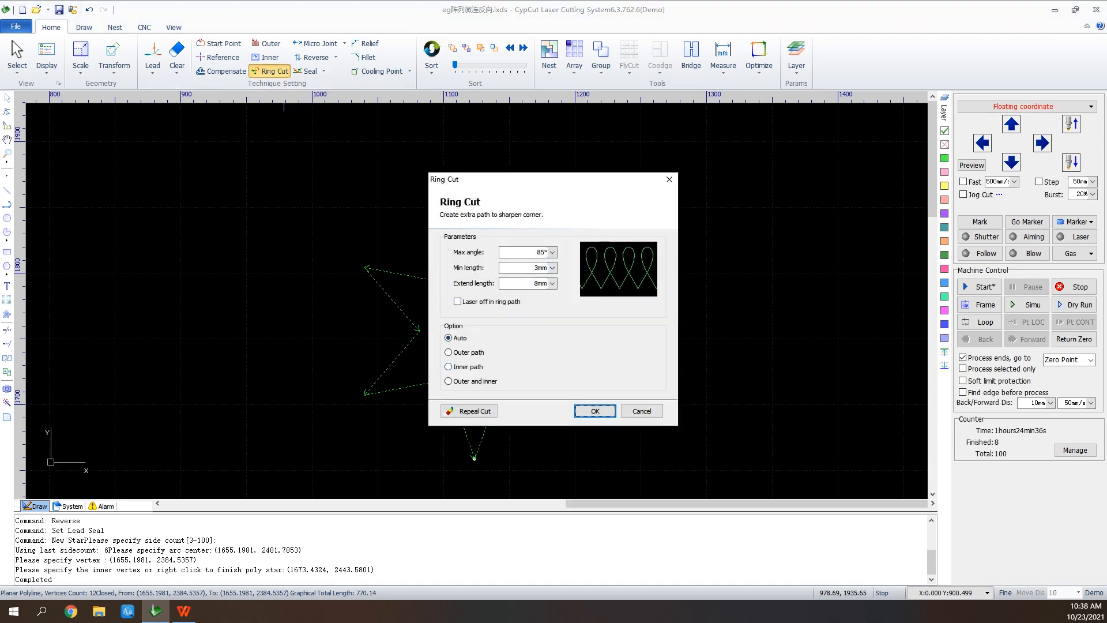
pyautogui.click(595, 411)
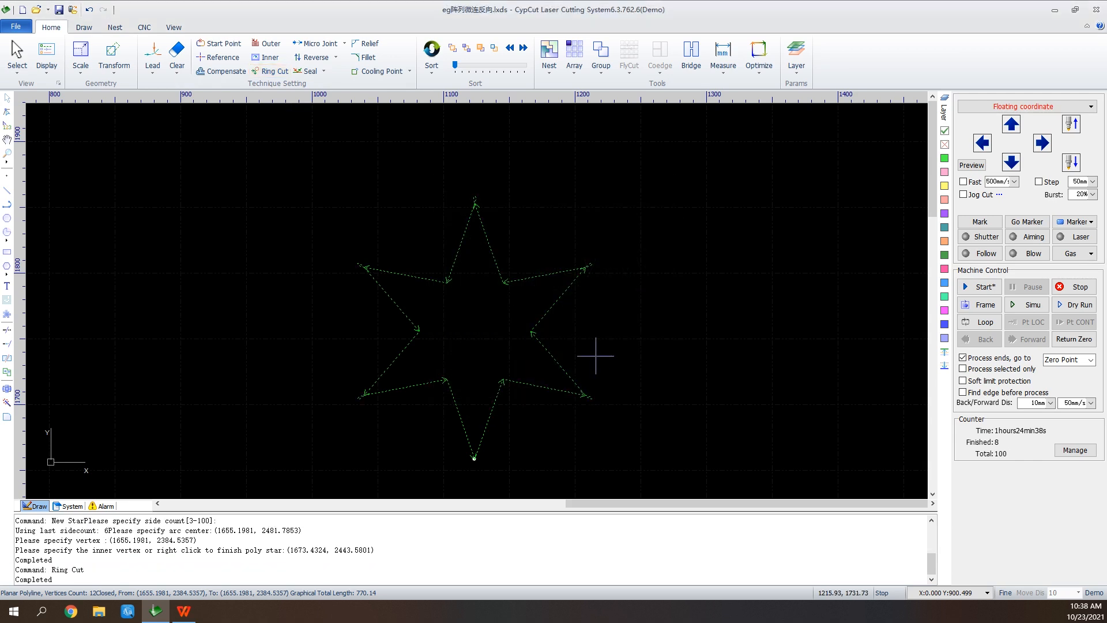
pyautogui.scroll(5, 583, 266)
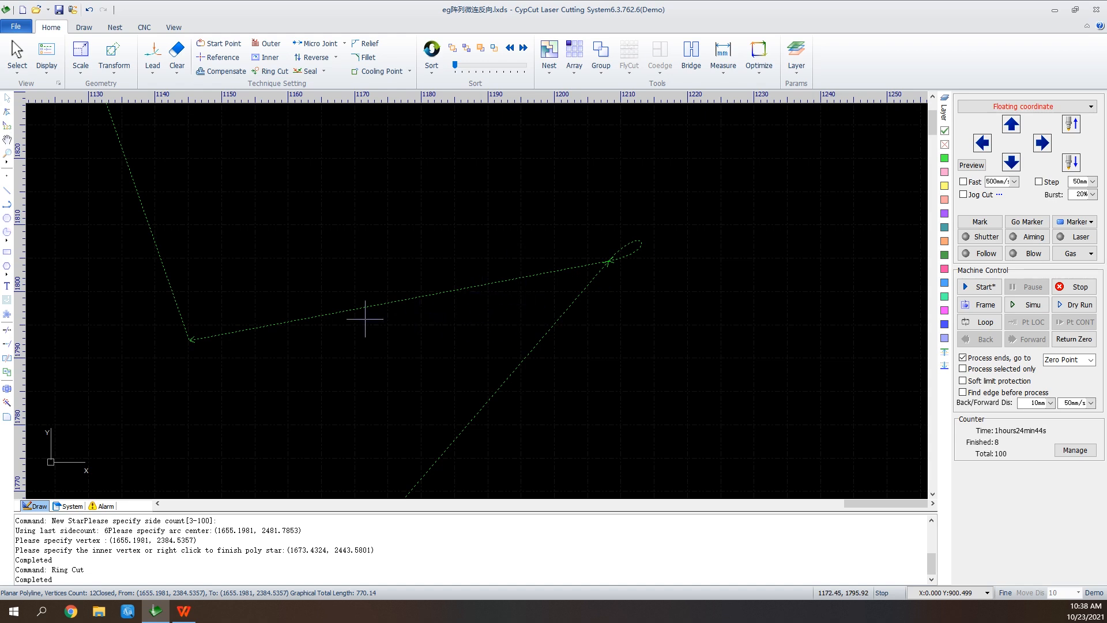
pyautogui.scroll(-3, 321, 329)
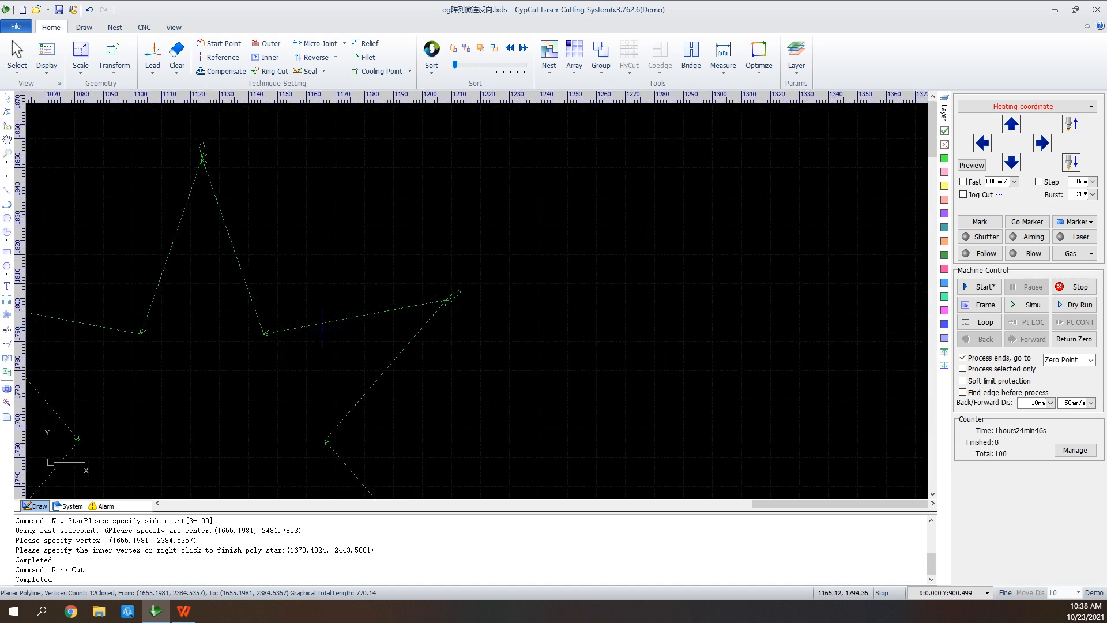
pyautogui.scroll(-2, 322, 329)
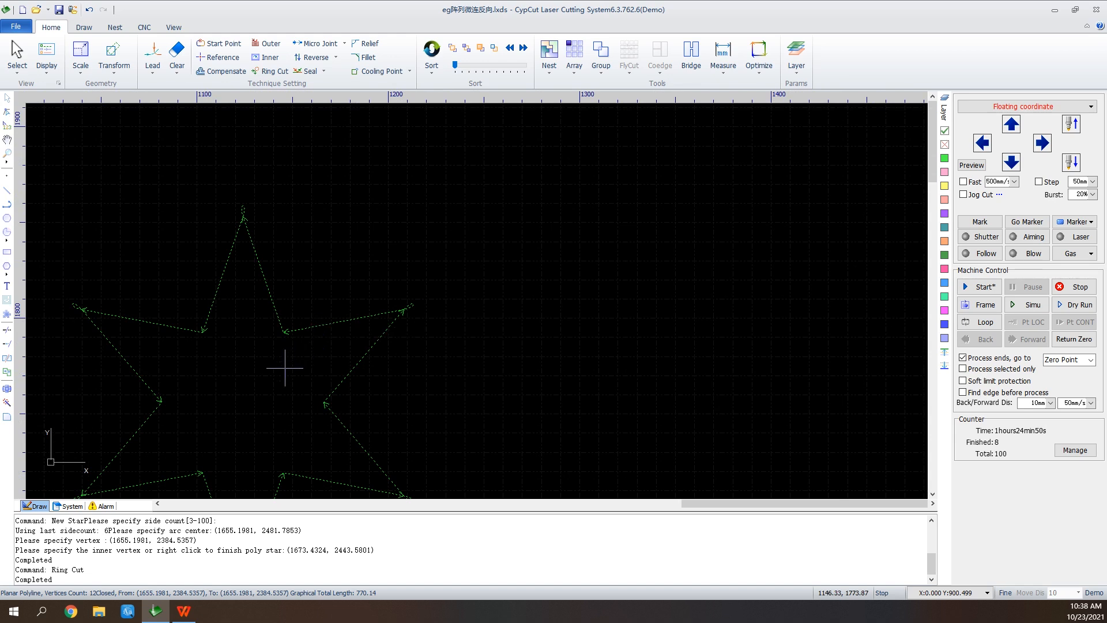
# Insert a corner-open rectangle 400 wide and 250 high with 40 by 40 corner openings in the empty area beside the star.
pyautogui.scroll(-3, 297, 363)
pyautogui.scroll(-3, 549, 206)
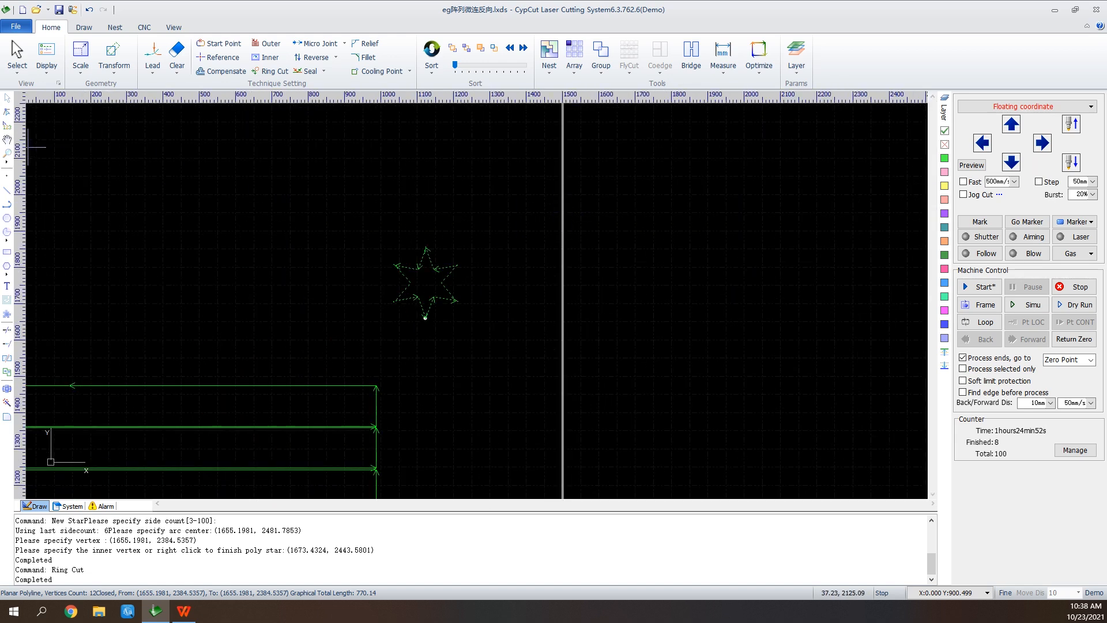
pyautogui.moveTo(134, 215); pyautogui.dragTo(440, 301)
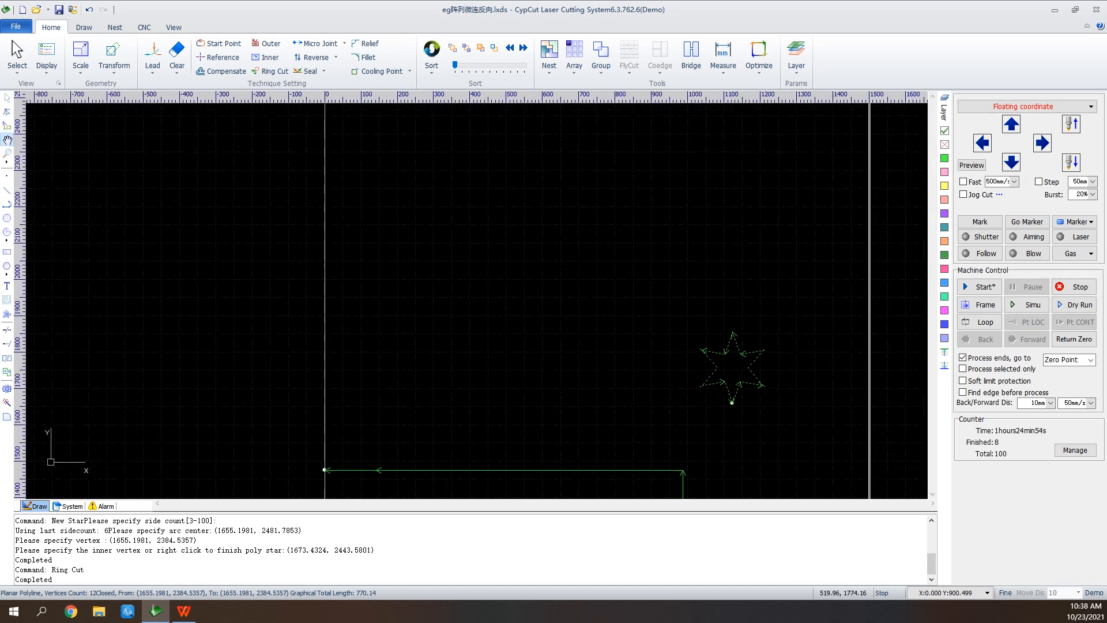
pyautogui.scroll(1, 531, 315)
pyautogui.scroll(1, 532, 313)
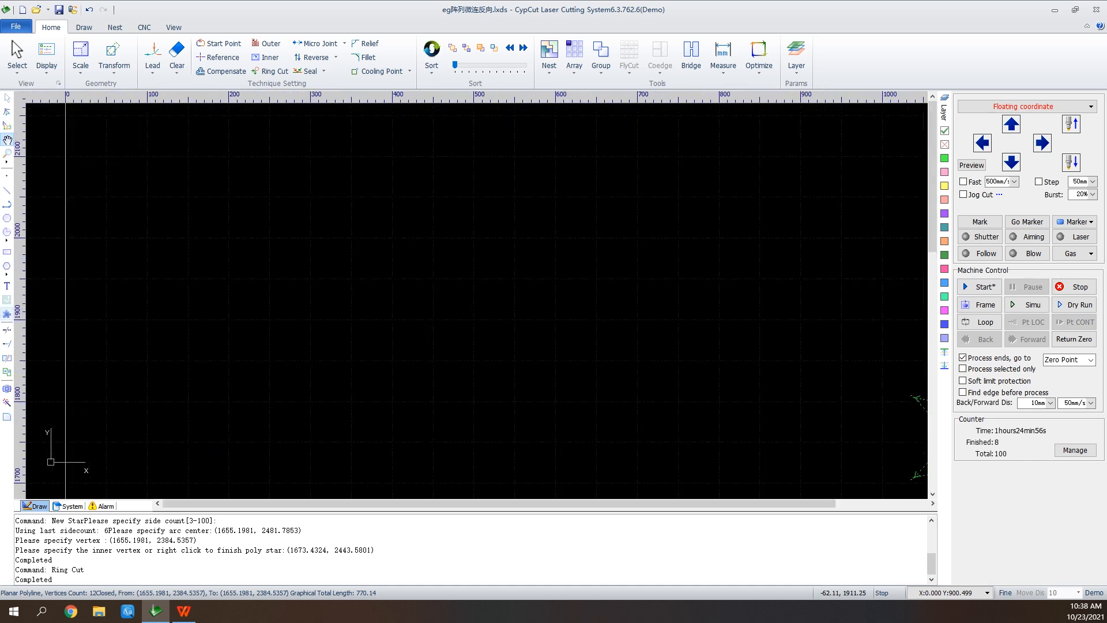
pyautogui.click(7, 314)
pyautogui.click(557, 334)
pyautogui.click(663, 398)
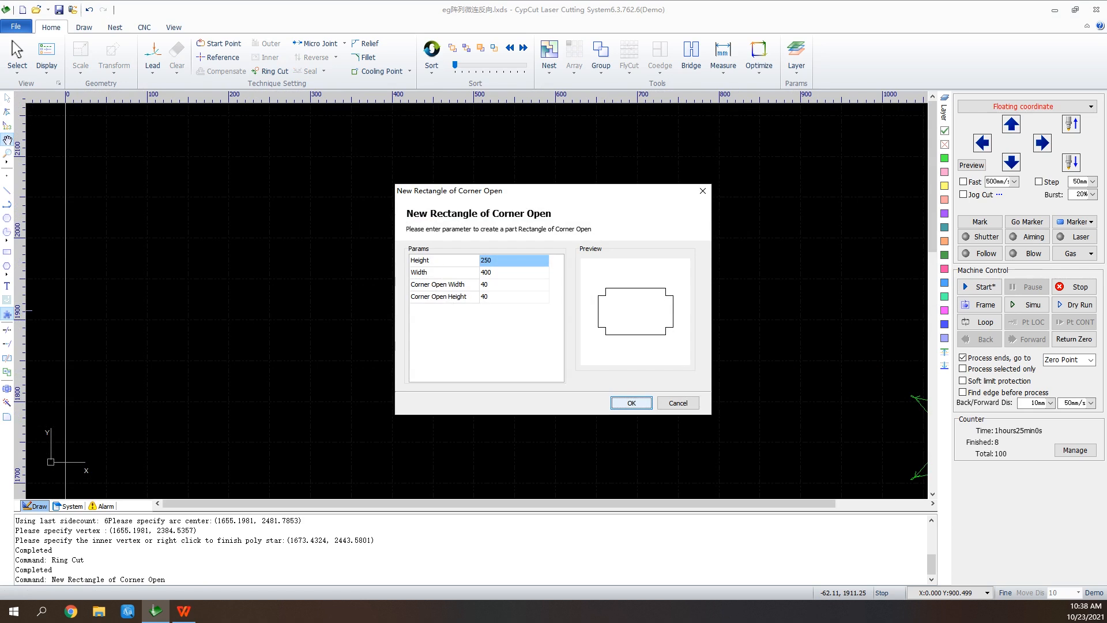
pyautogui.click(631, 402)
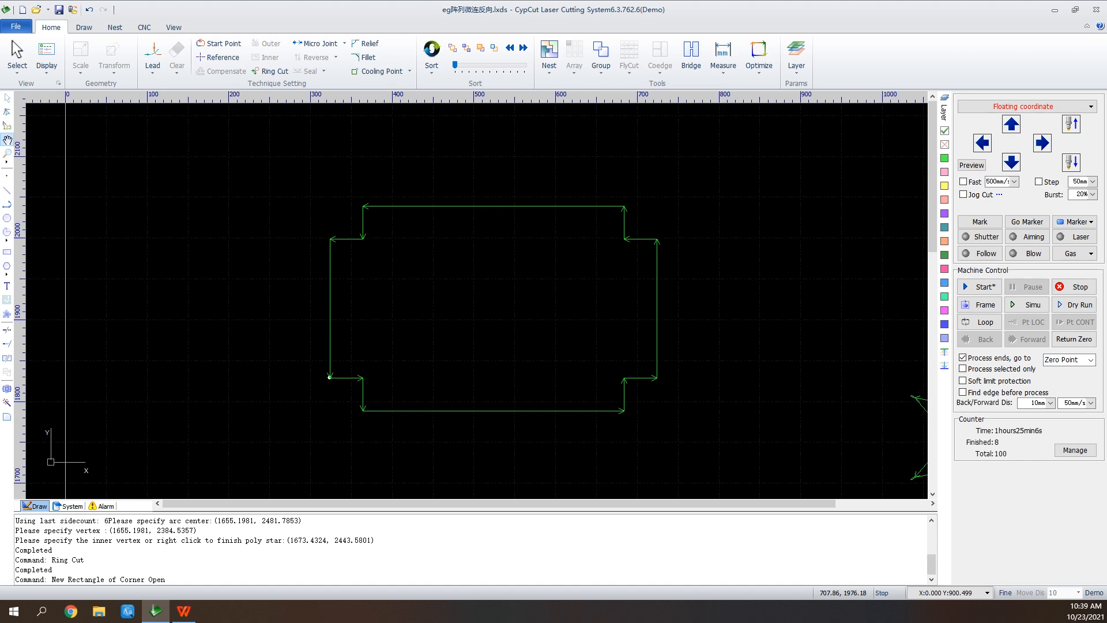
# Add 2 mm reliefs to the four inner notch corners of the corner-open rectangle.
pyautogui.click(364, 43)
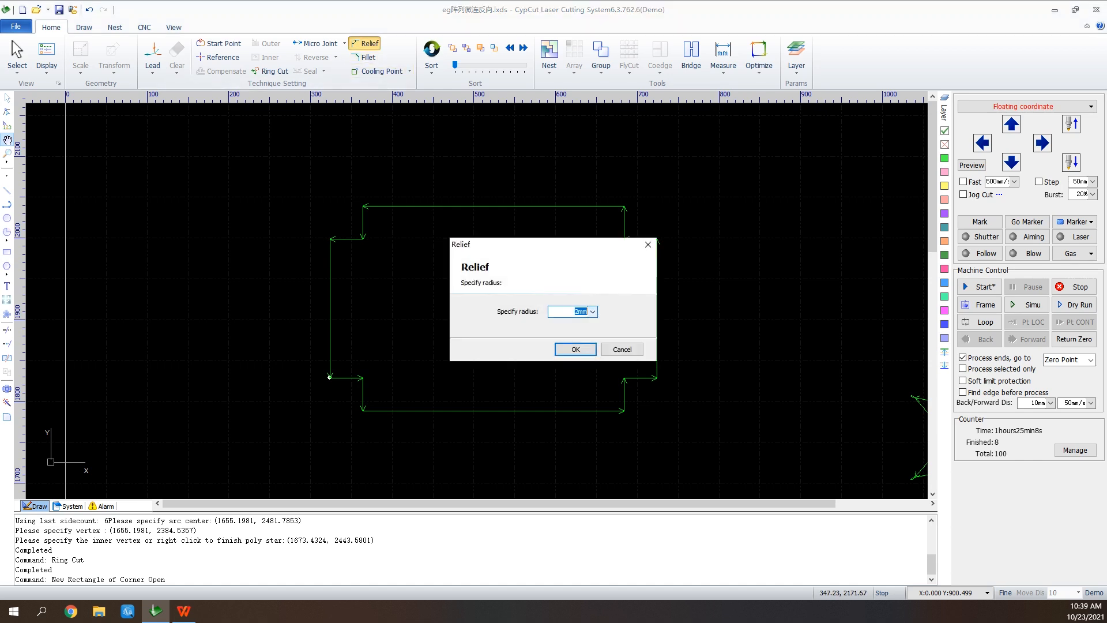
pyautogui.click(575, 348)
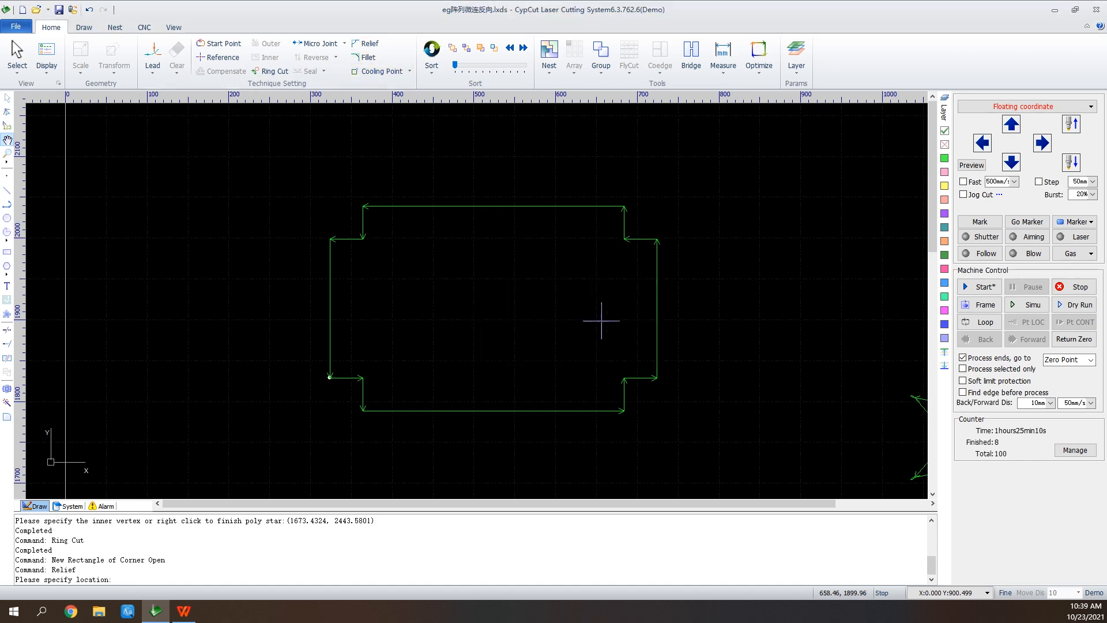
pyautogui.click(624, 238)
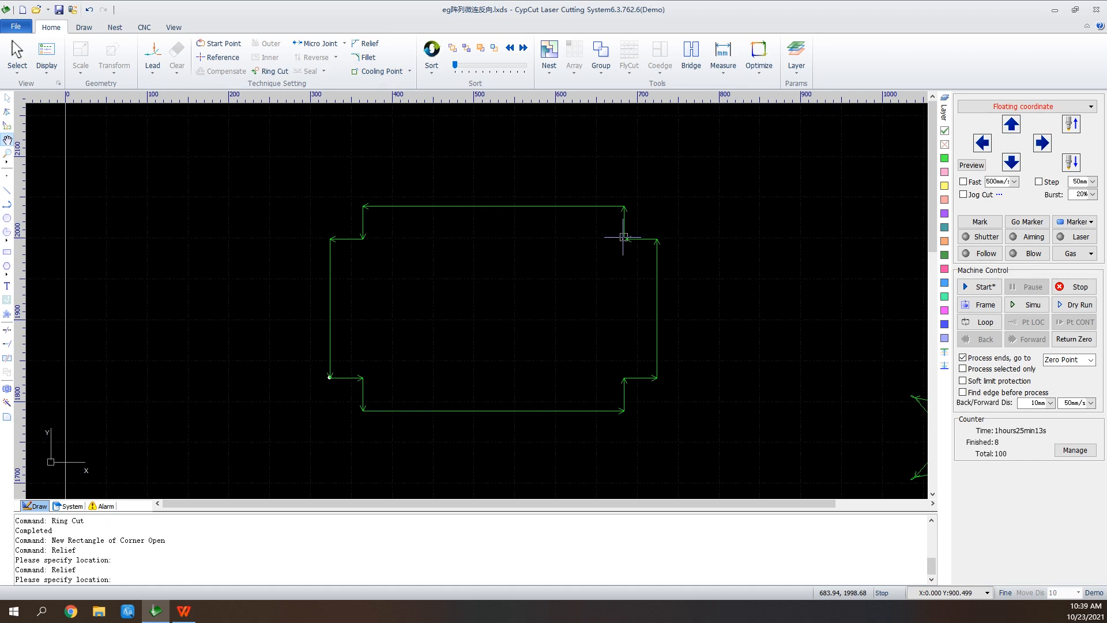
pyautogui.click(624, 378)
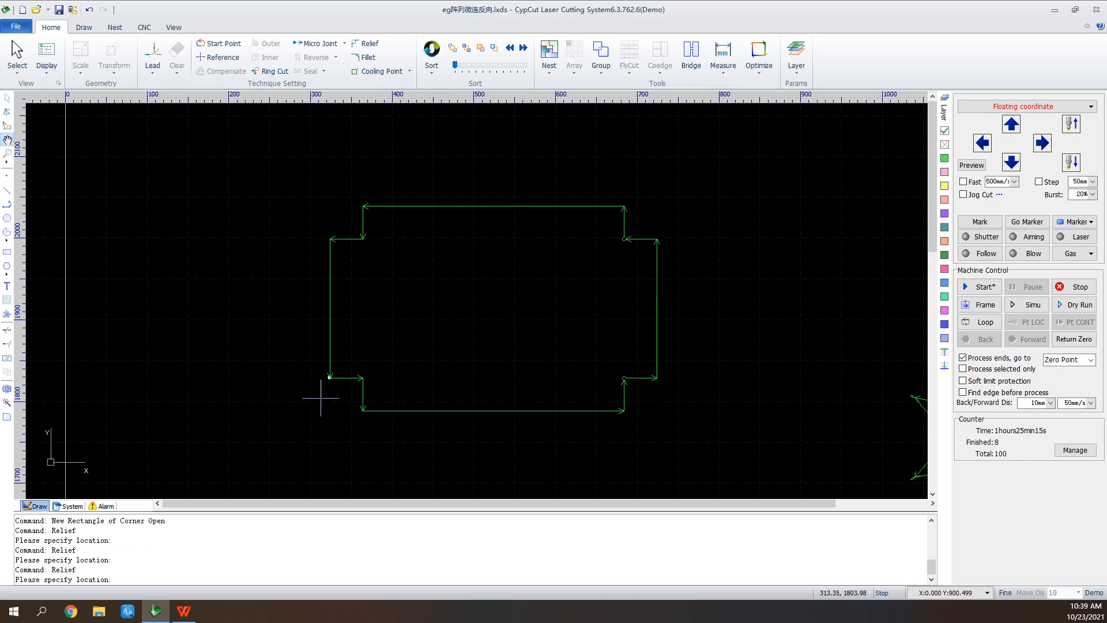
pyautogui.click(362, 378)
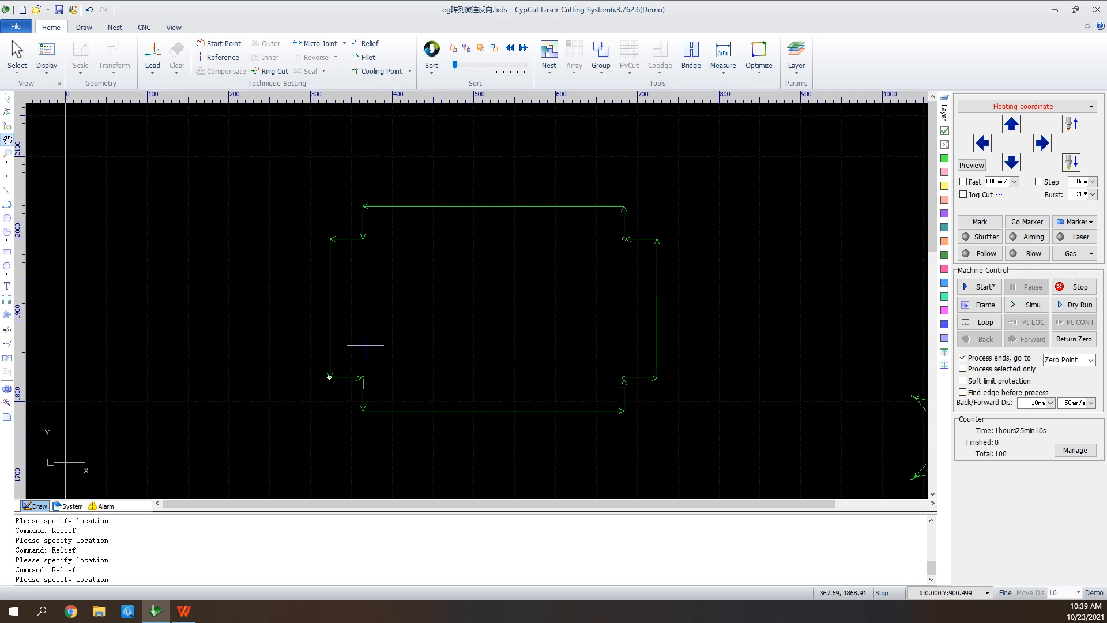
pyautogui.click(363, 237)
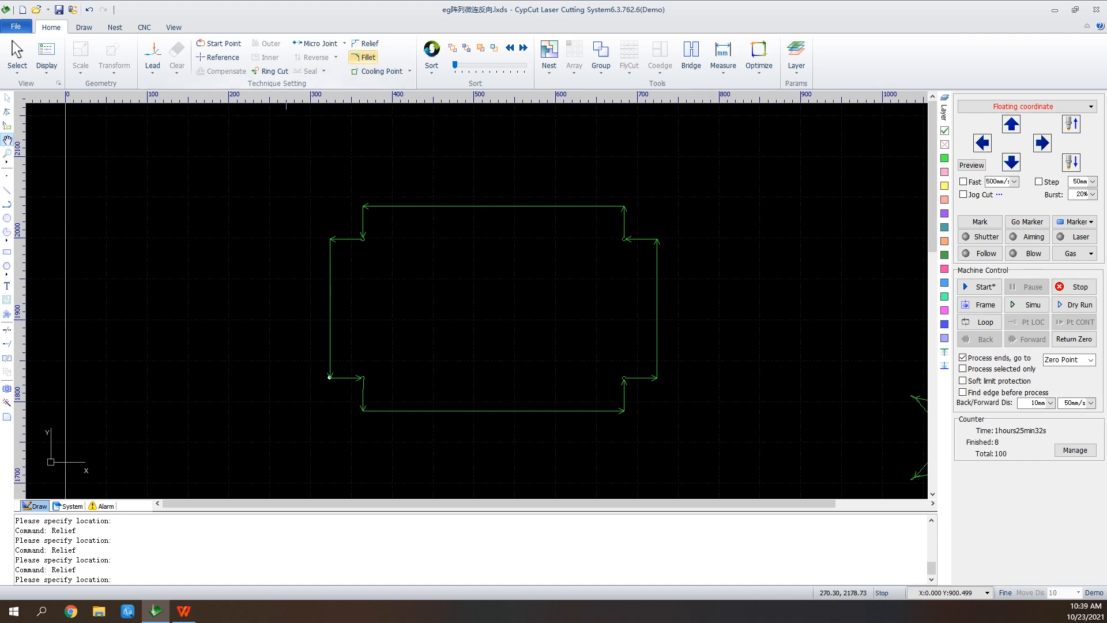
# Fillet both ends of the notched rectangle's top edge and the upper end of its right edge with a 2 mm radius.
pyautogui.click(366, 57)
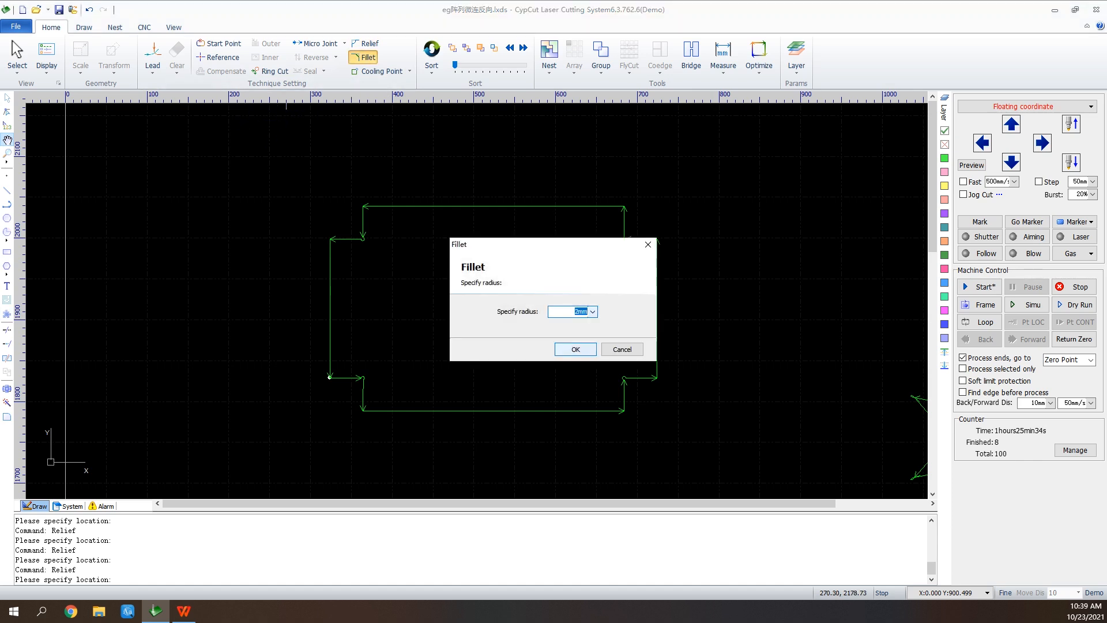
pyautogui.click(576, 349)
pyautogui.scroll(3, 626, 206)
pyautogui.click(614, 209)
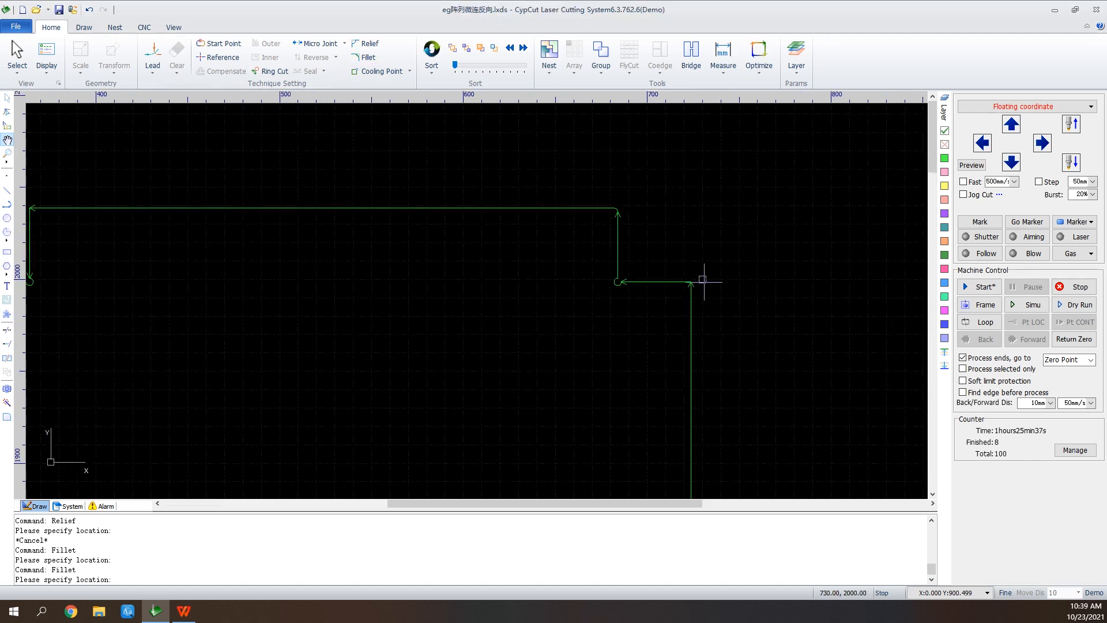
pyautogui.click(690, 281)
pyautogui.scroll(-4, 696, 248)
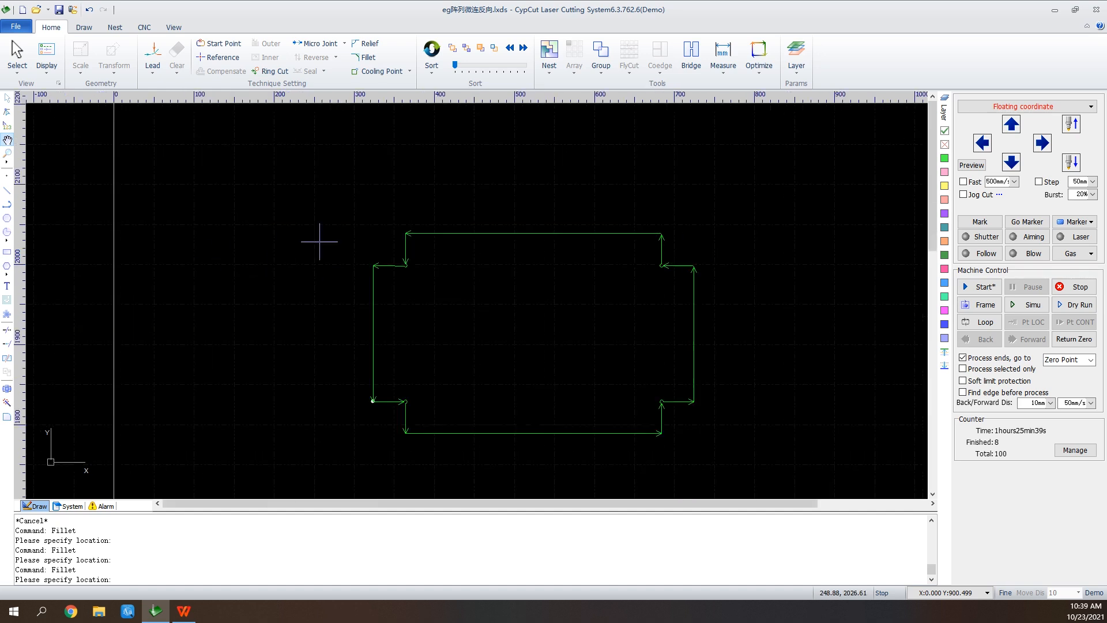
pyautogui.scroll(2, 413, 235)
pyautogui.click(401, 232)
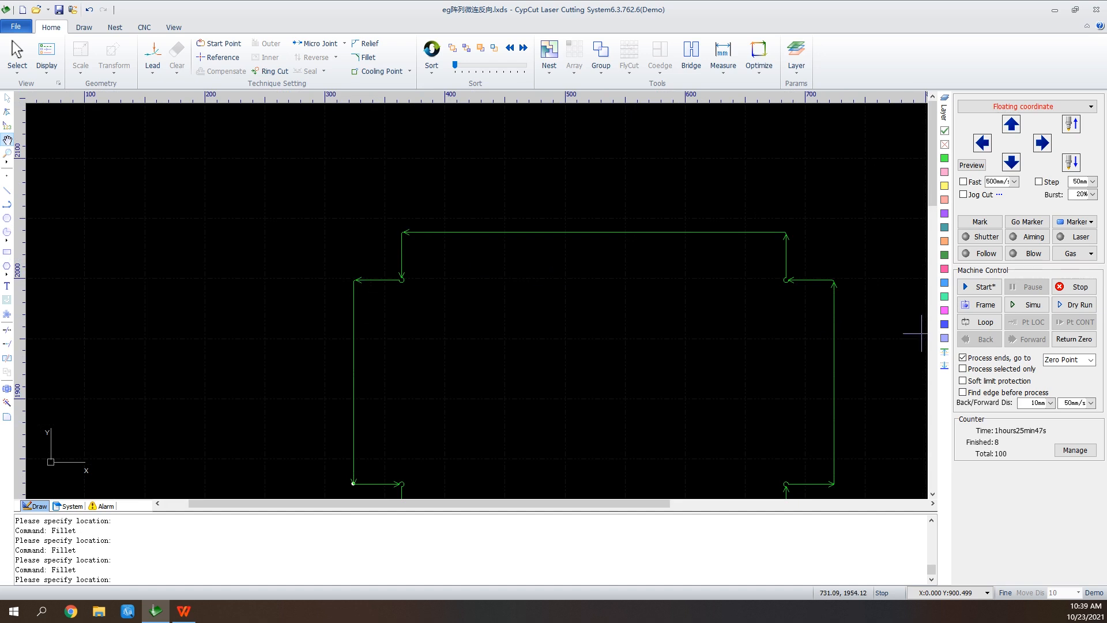
# Draw a rectangle about 244 by 128 mm above the notched rectangle and give it a 20 mm line lead-in at 90°.
pyautogui.scroll(-3, 583, 387)
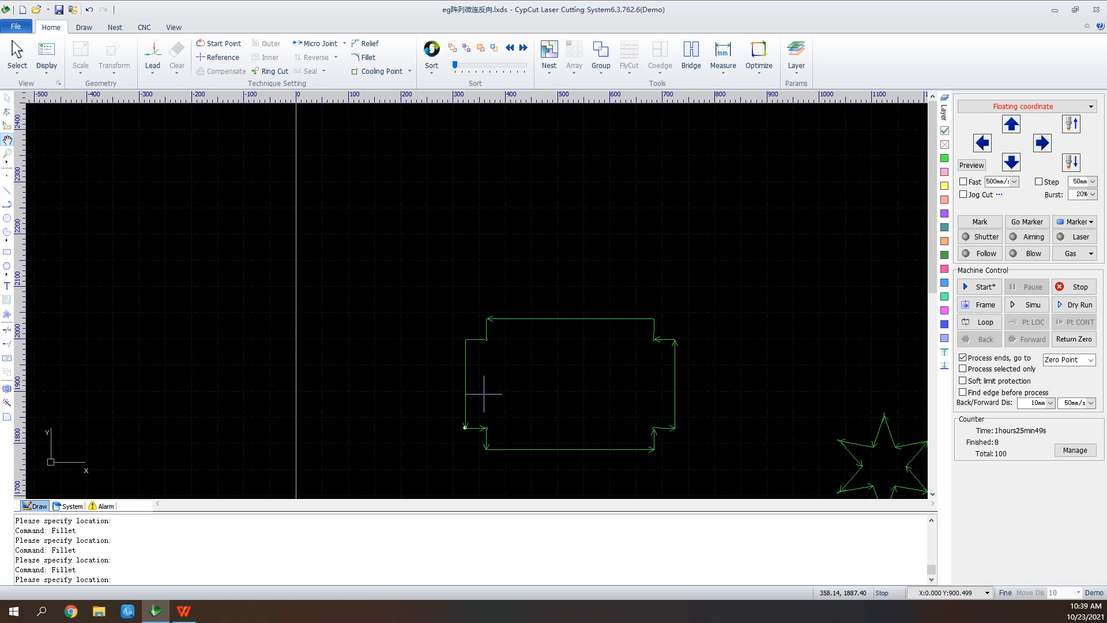
pyautogui.scroll(-2, 469, 425)
pyautogui.scroll(4, 598, 217)
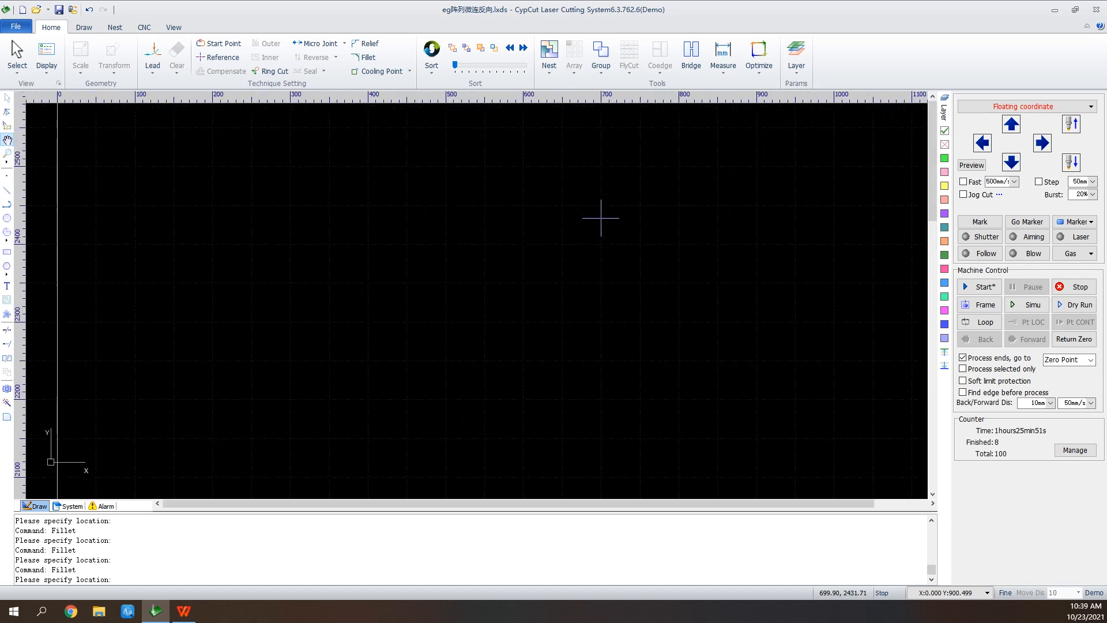
pyautogui.click(7, 251)
pyautogui.click(347, 247)
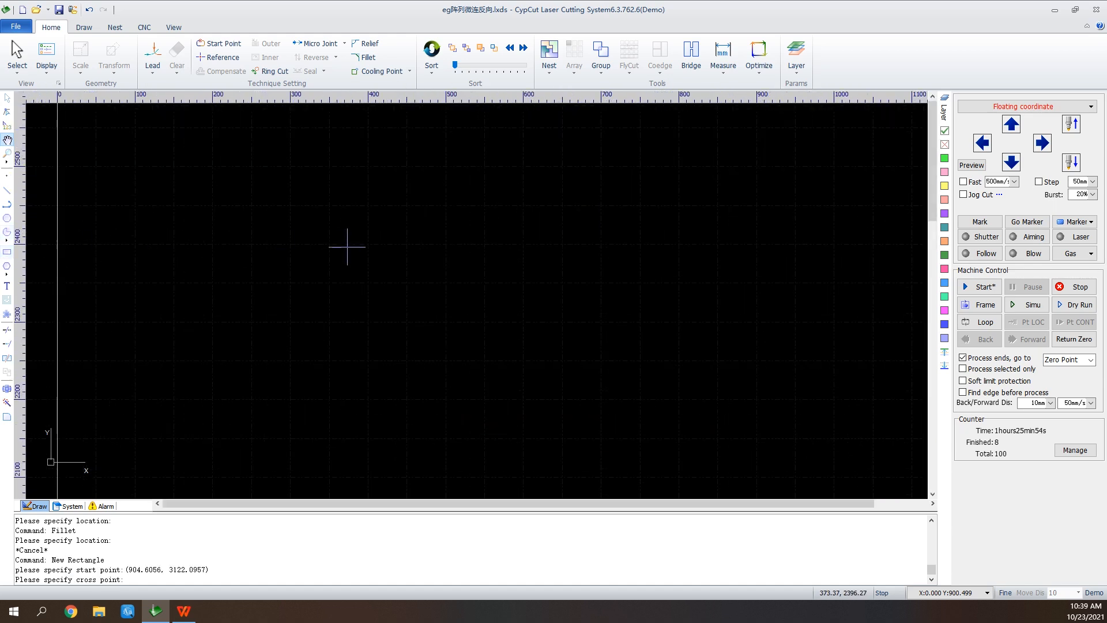
pyautogui.click(537, 345)
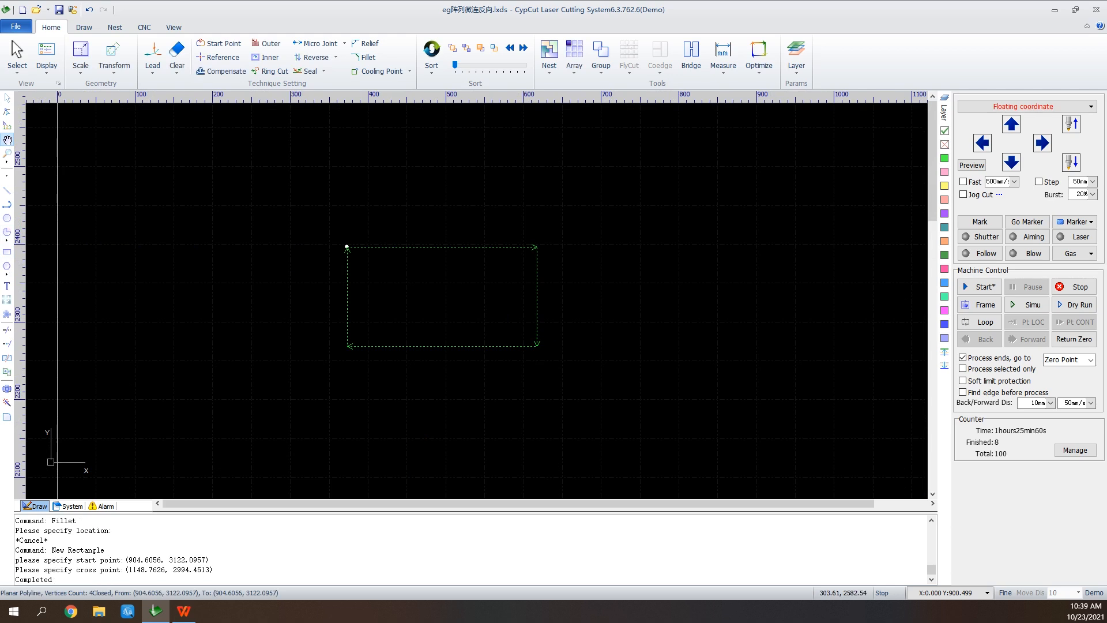
pyautogui.click(152, 58)
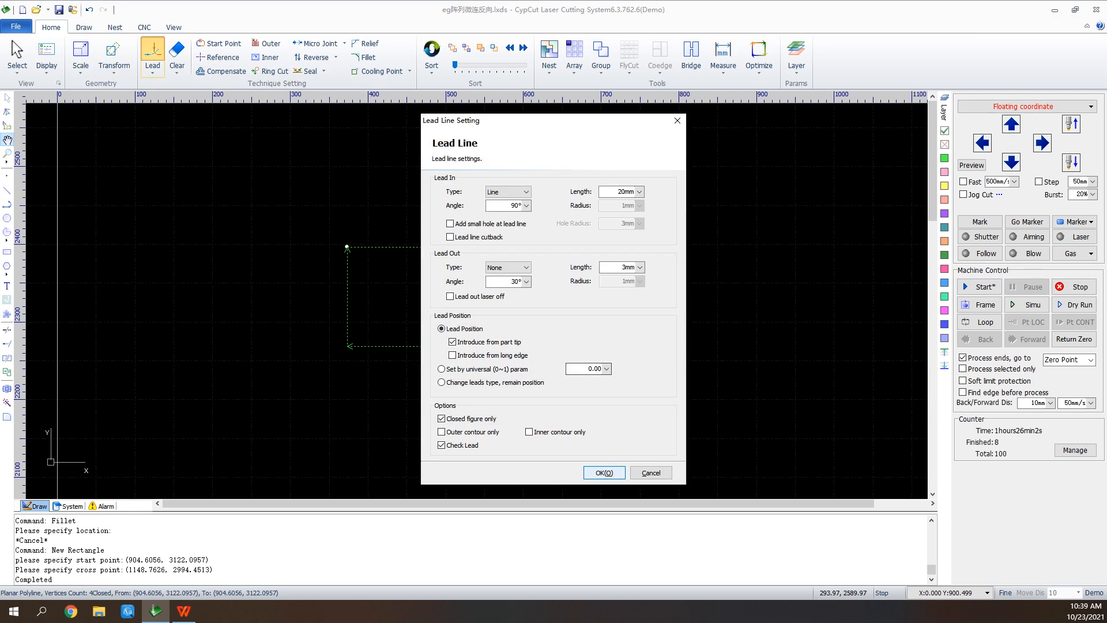
pyautogui.click(603, 472)
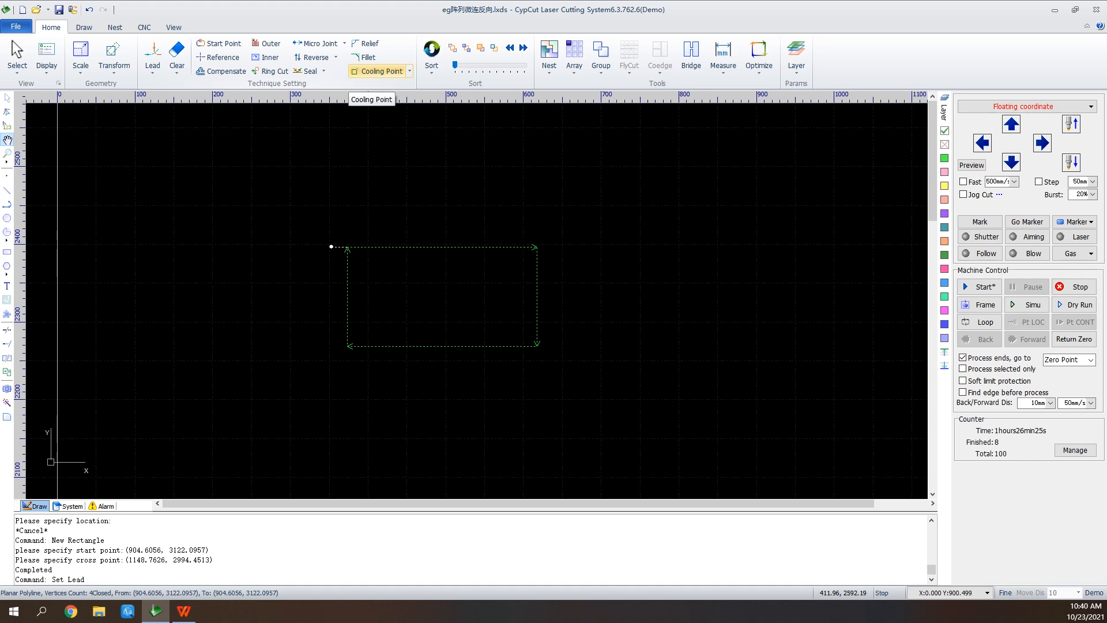
# Add automatic cooling points to the new rectangle at the lead-in and at corners up to 90°, and inspect them.
pyautogui.click(380, 71)
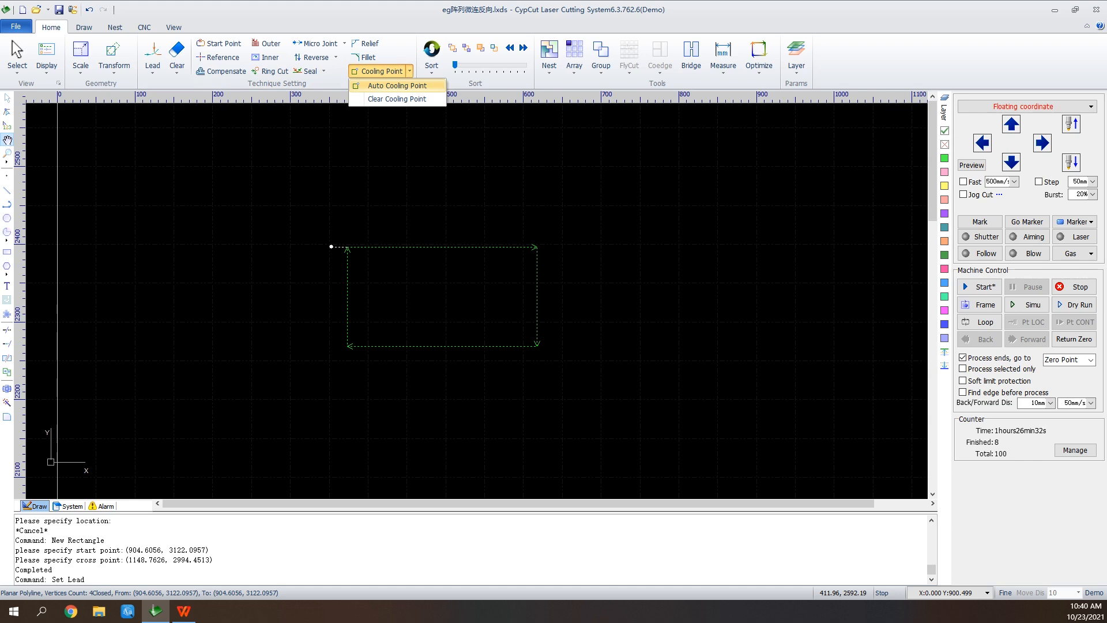
pyautogui.click(398, 86)
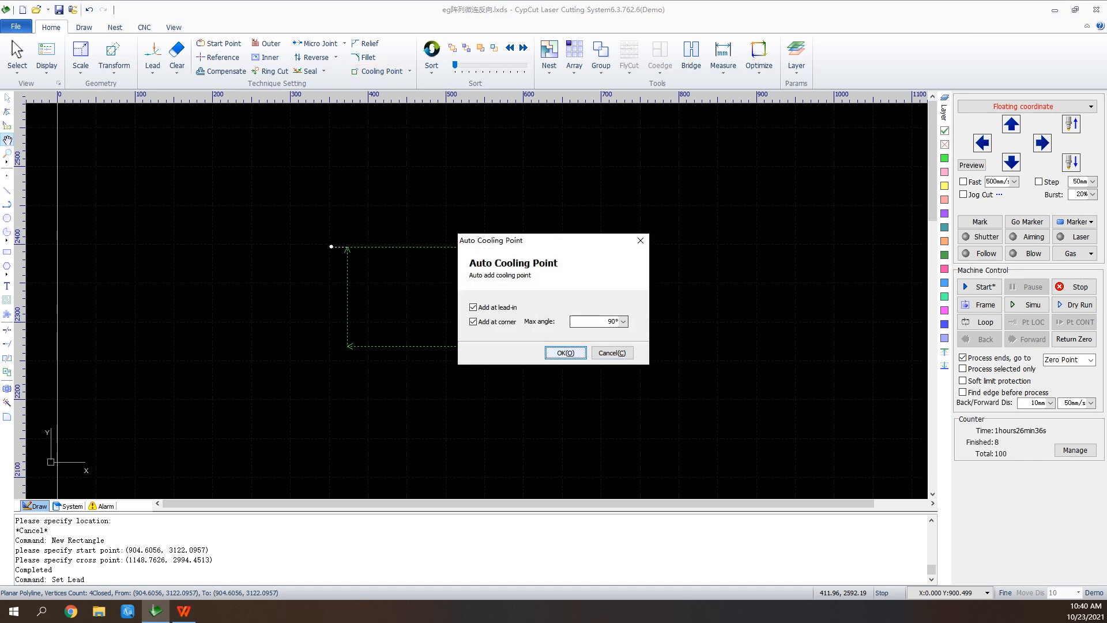
pyautogui.click(565, 353)
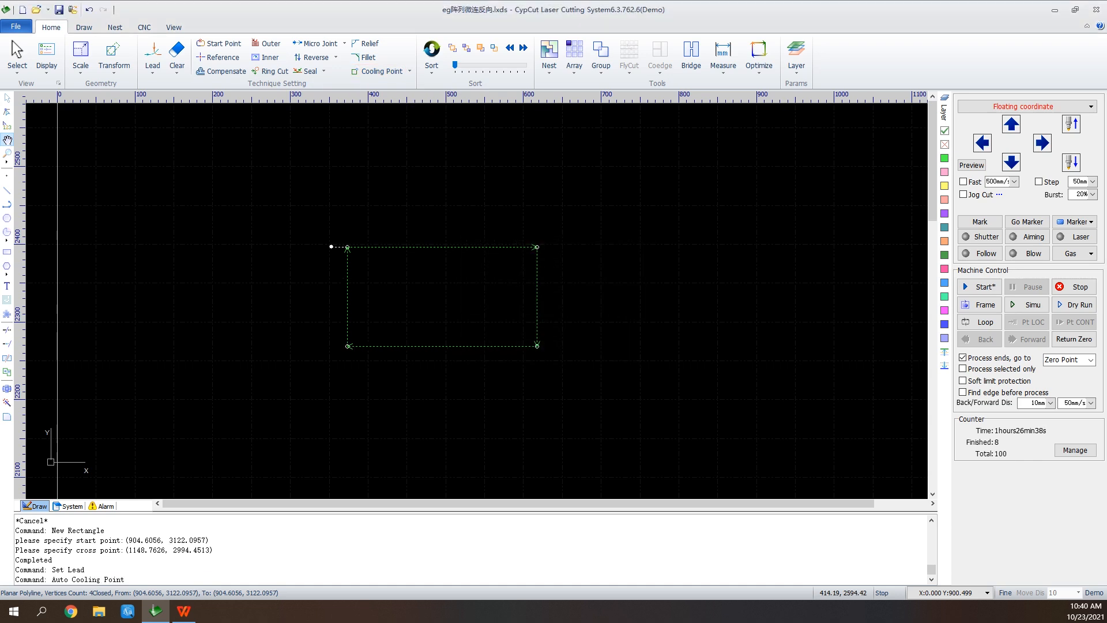
pyautogui.scroll(2, 360, 276)
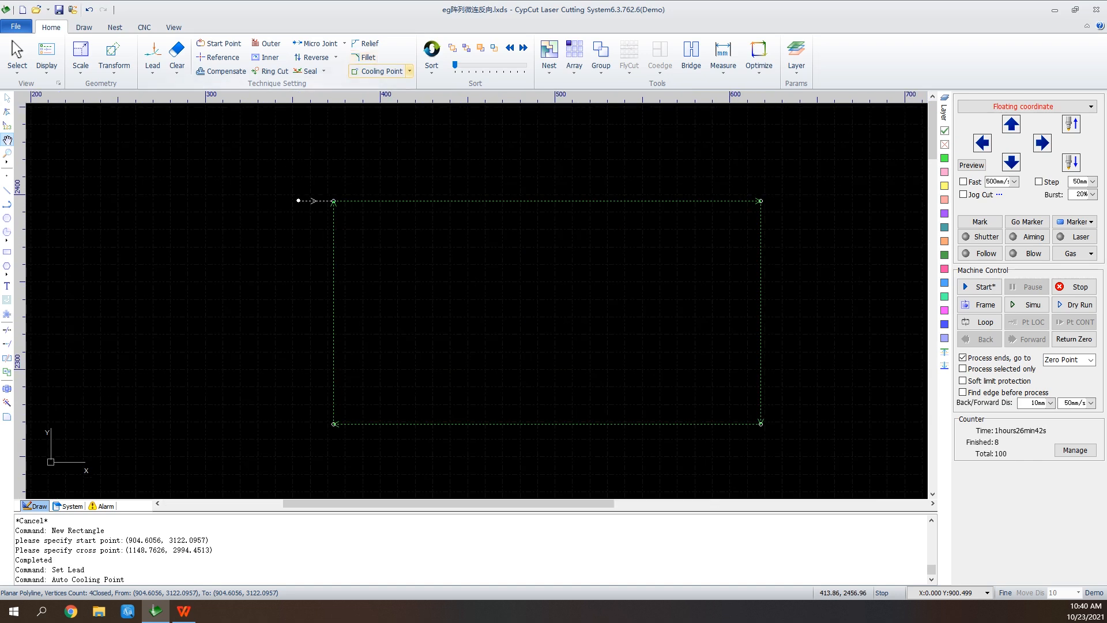
# Clear the rectangle's corner cooling points and remove the one at the lead-in with the Cooling Point tool.
pyautogui.click(409, 71)
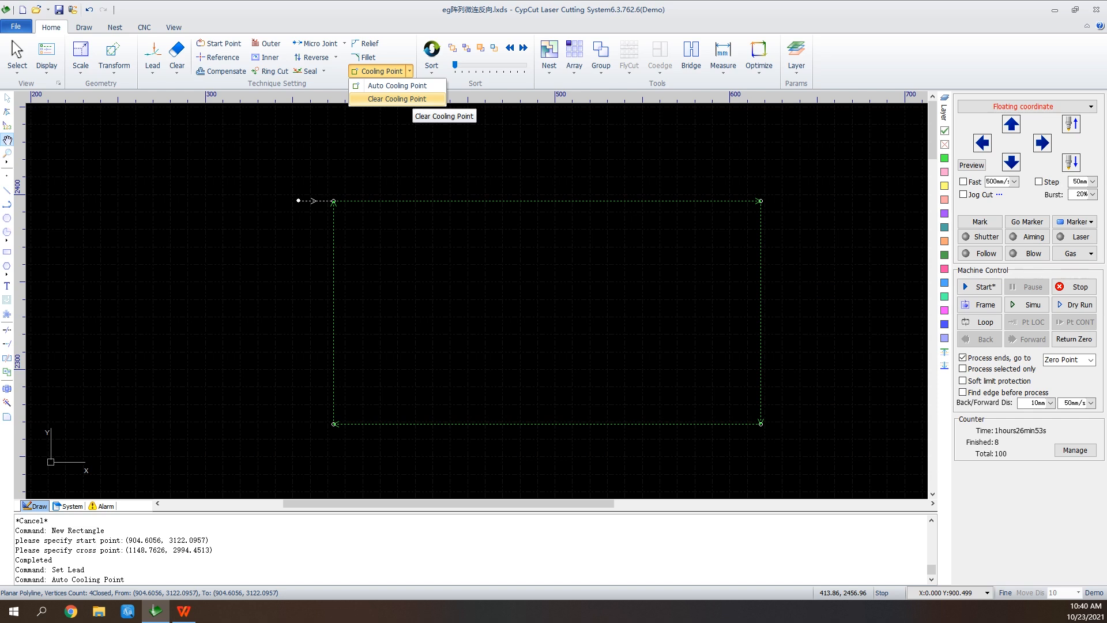
pyautogui.click(396, 99)
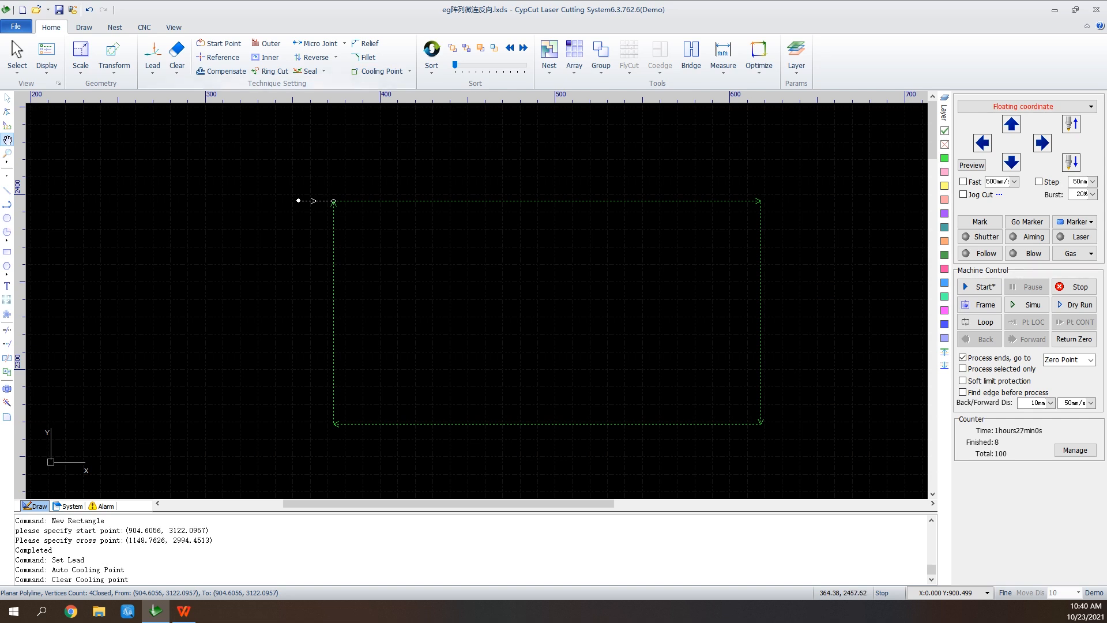
pyautogui.click(378, 71)
pyautogui.click(333, 202)
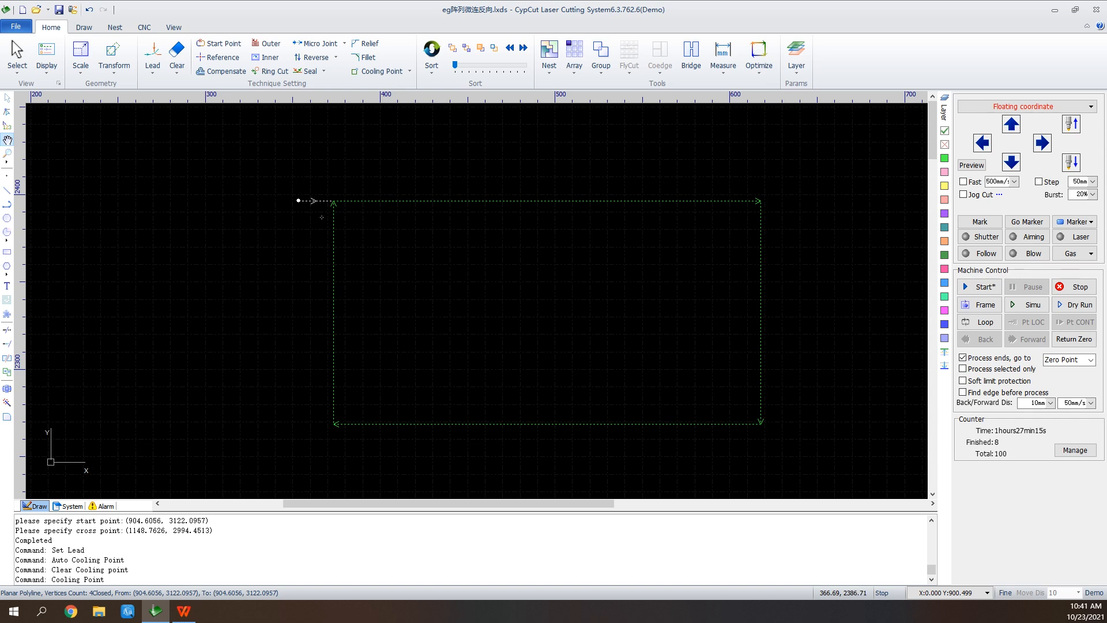
# Open the drawing eg停靠点 without saving the changes to the current file.
pyautogui.scroll(-6, 313, 217)
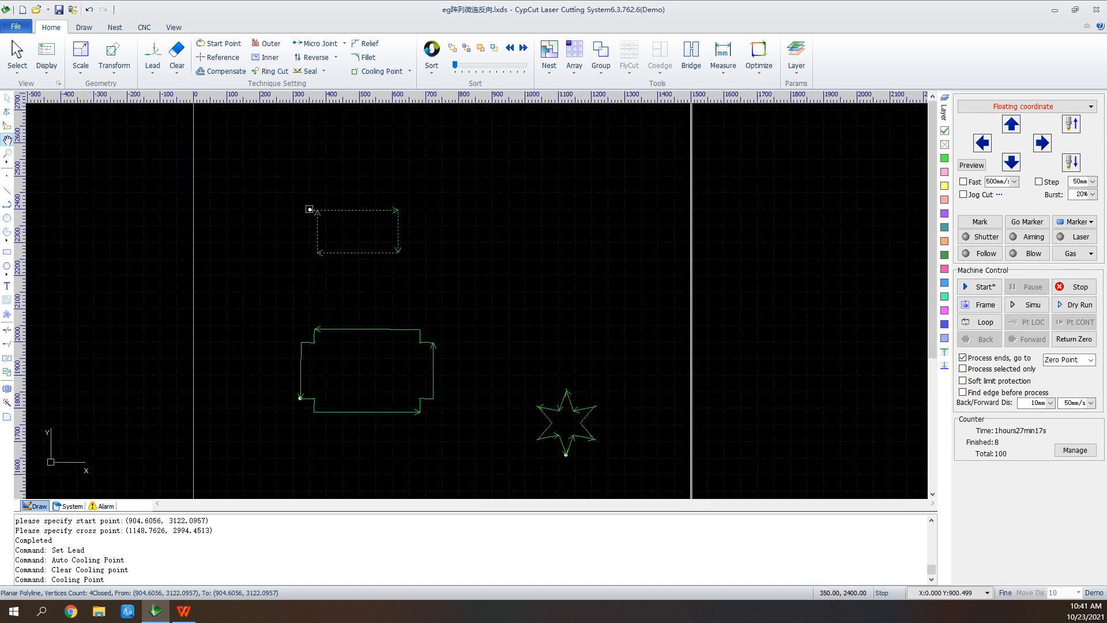
pyautogui.click(36, 10)
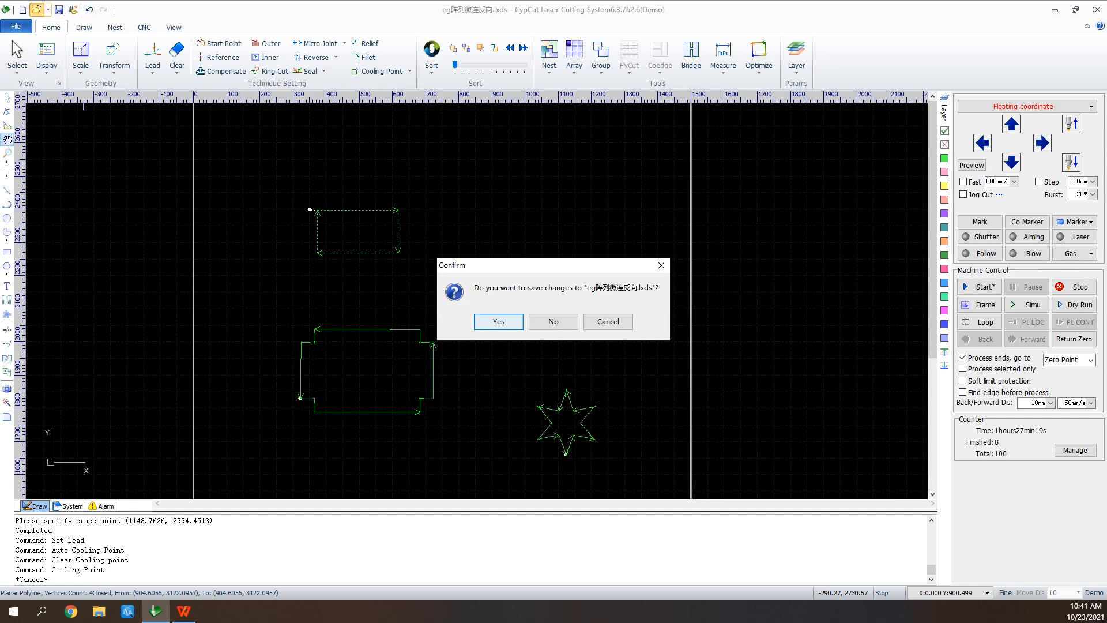
pyautogui.click(552, 321)
pyautogui.scroll(-2, 469, 242)
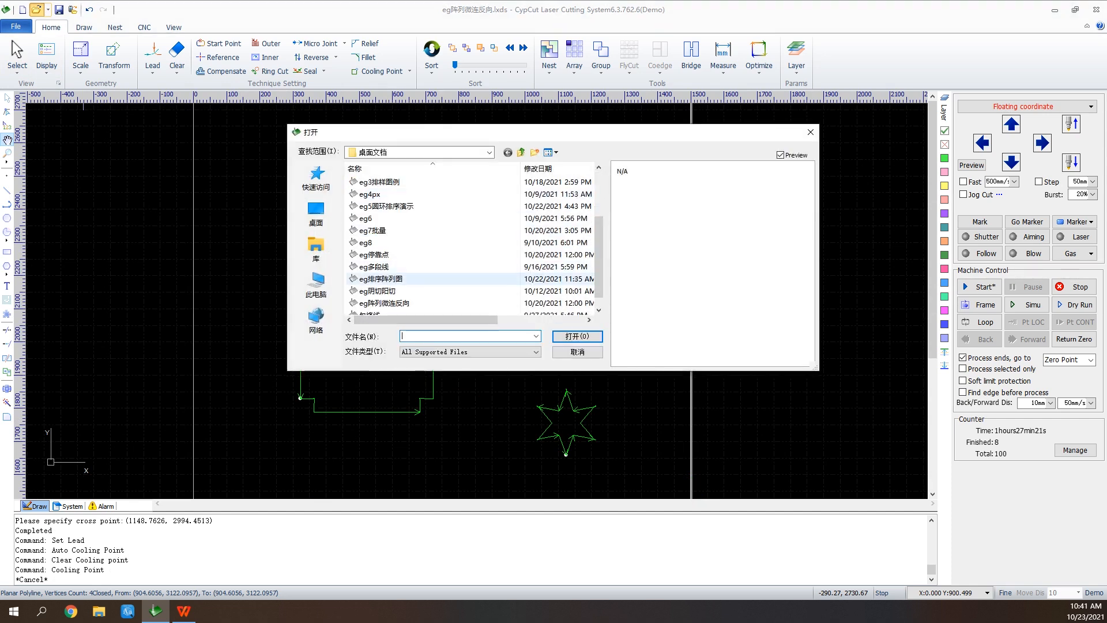
pyautogui.click(375, 254)
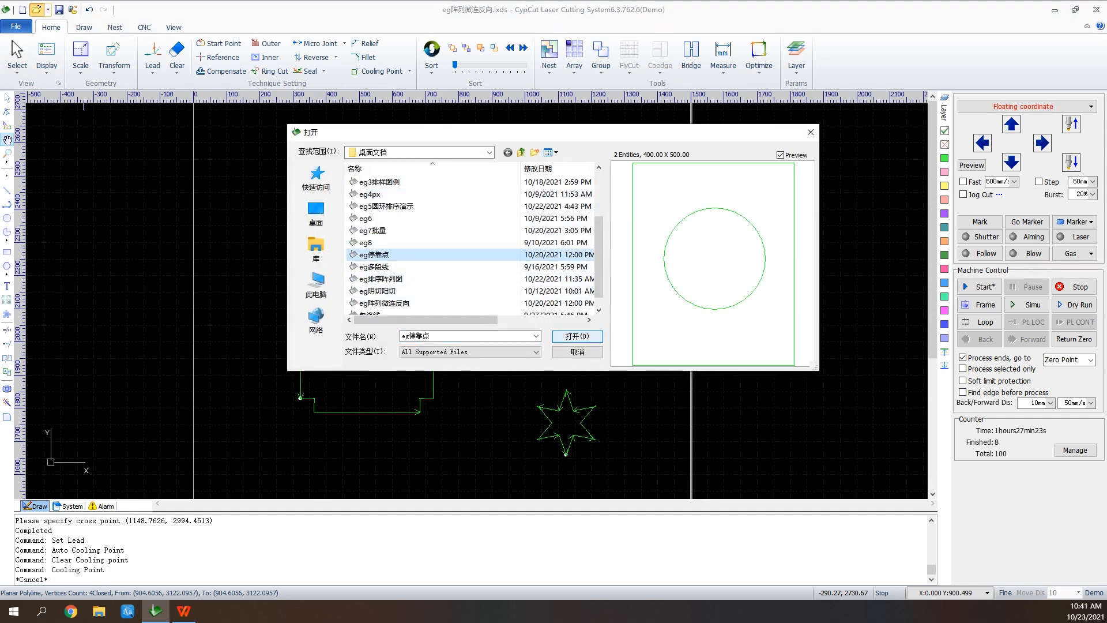
pyautogui.click(577, 335)
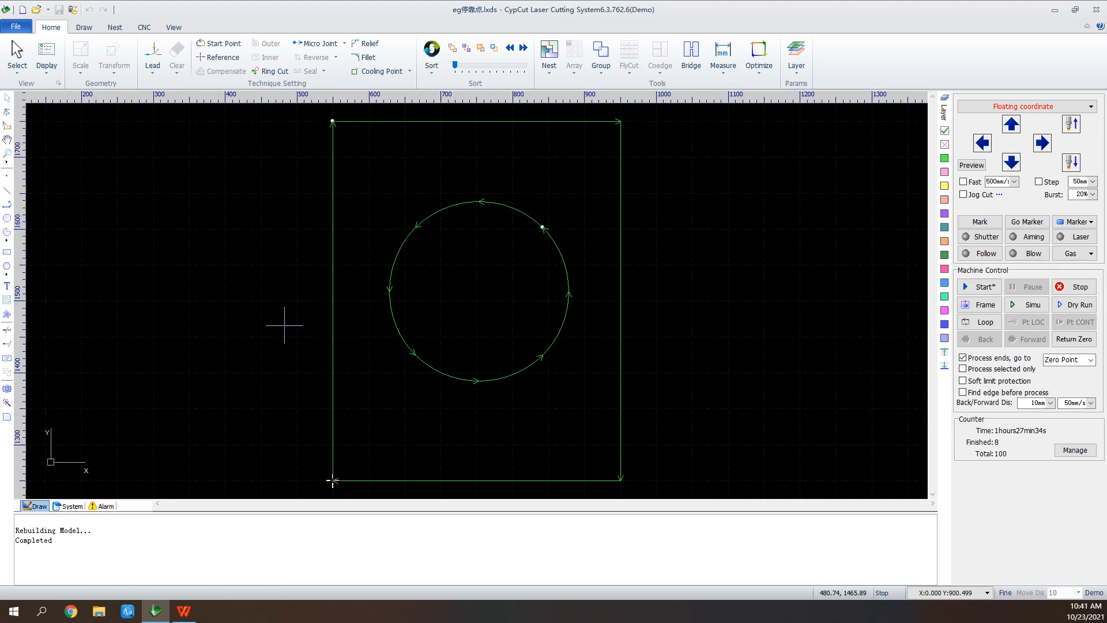
# Jog the cutting head in the positive Y direction and set the part's zero reference to Bottom-Right.
pyautogui.click(1010, 124)
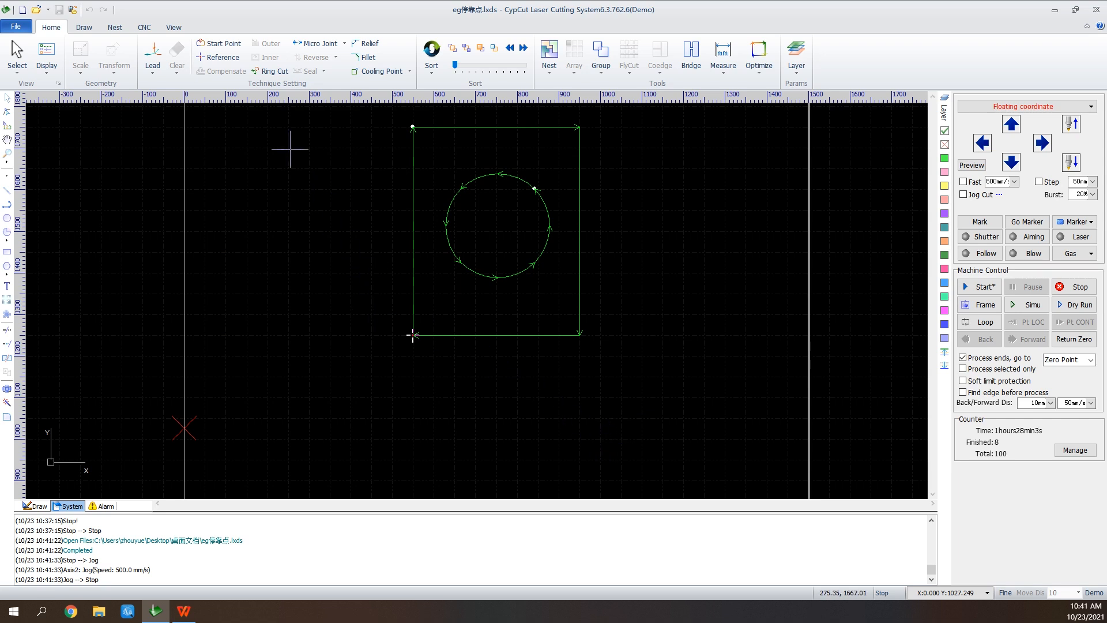
pyautogui.click(217, 57)
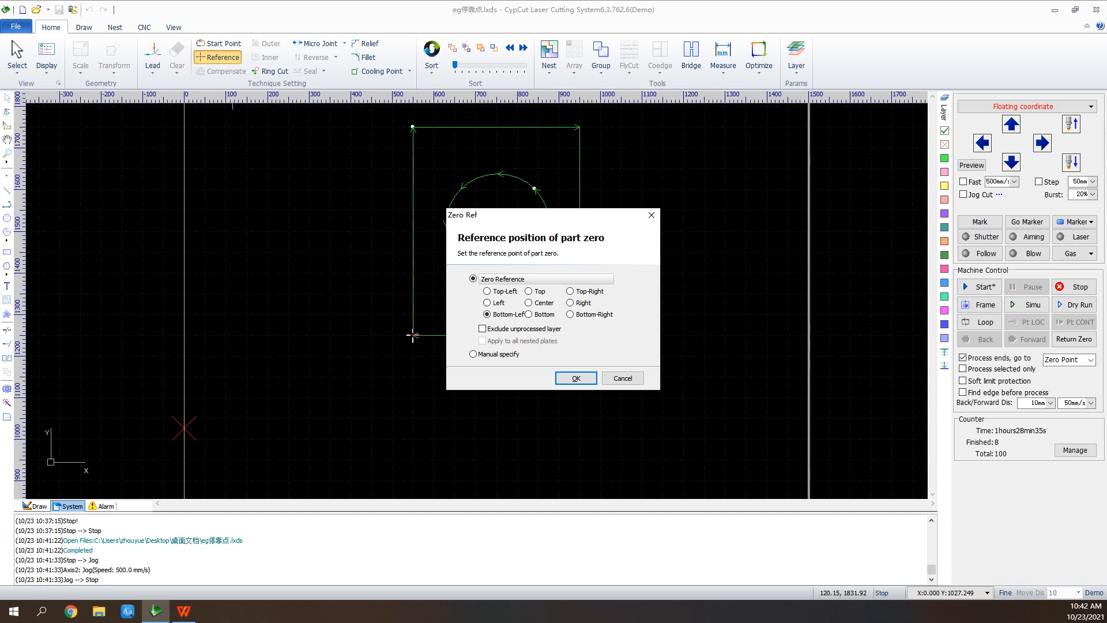
pyautogui.click(570, 314)
pyautogui.click(576, 378)
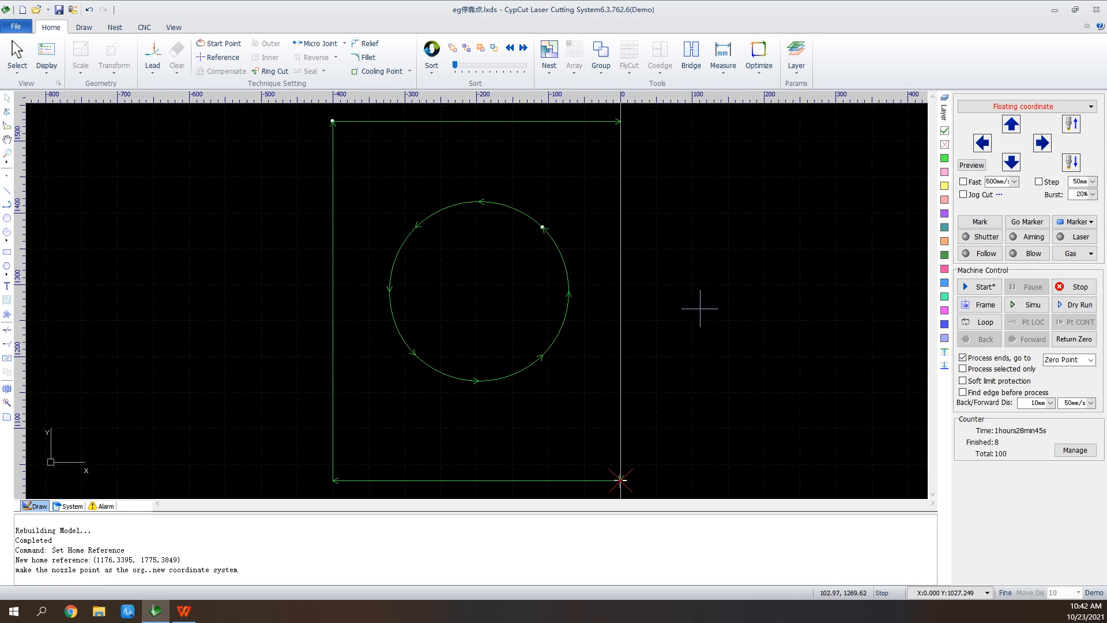
pyautogui.click(218, 57)
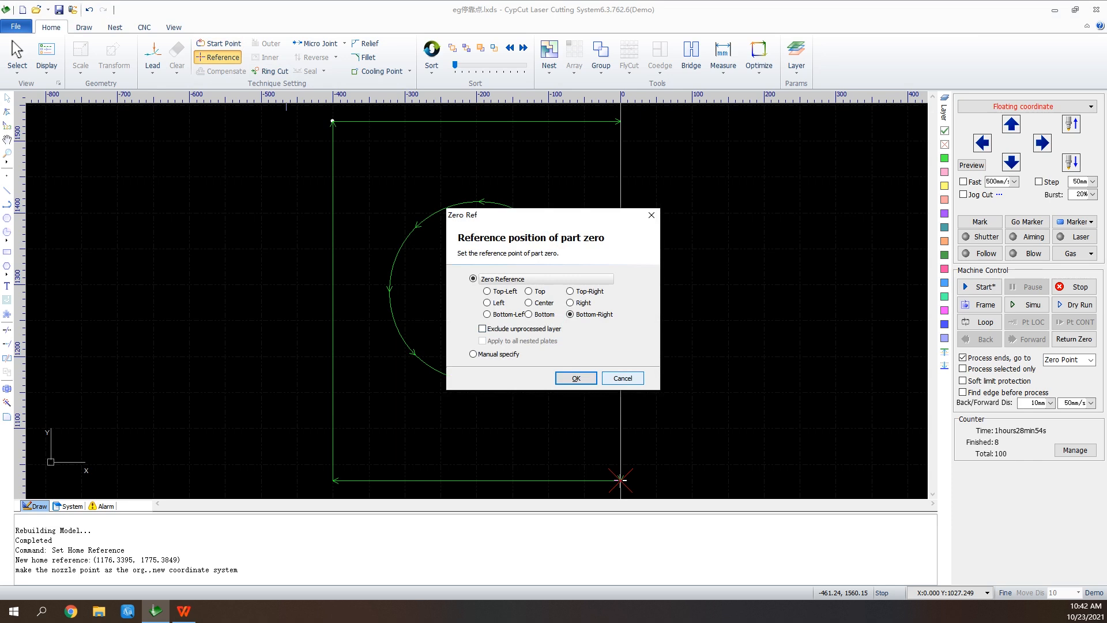
pyautogui.click(623, 378)
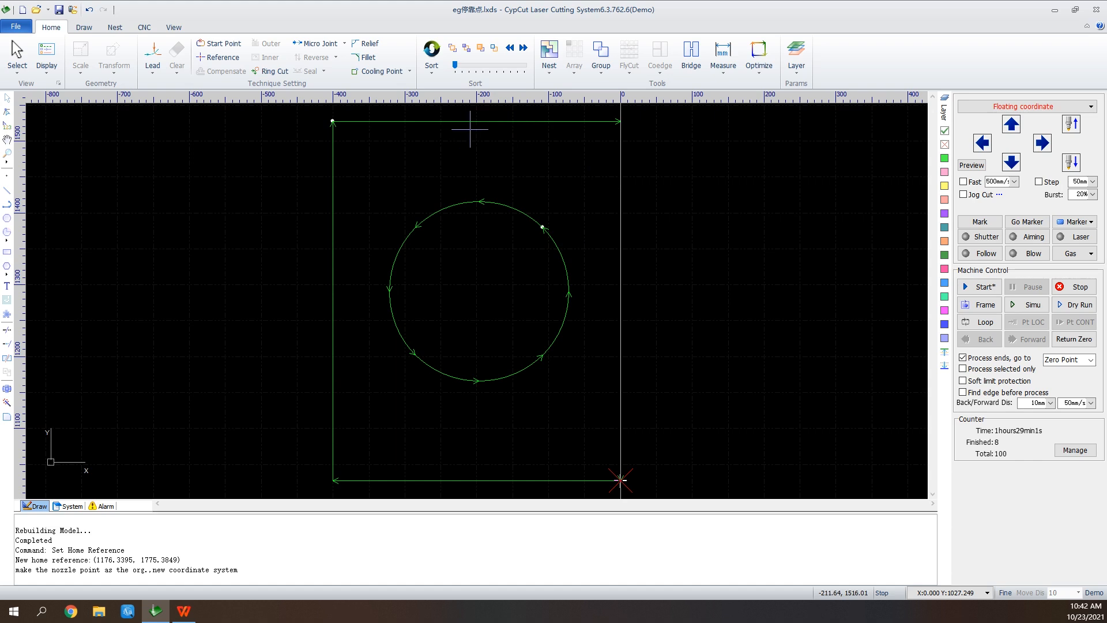
# Set the outer rectangle as unprocessed and apply the Bottom-Right zero reference with the unprocessed layer excluded.
pyautogui.click(506, 121)
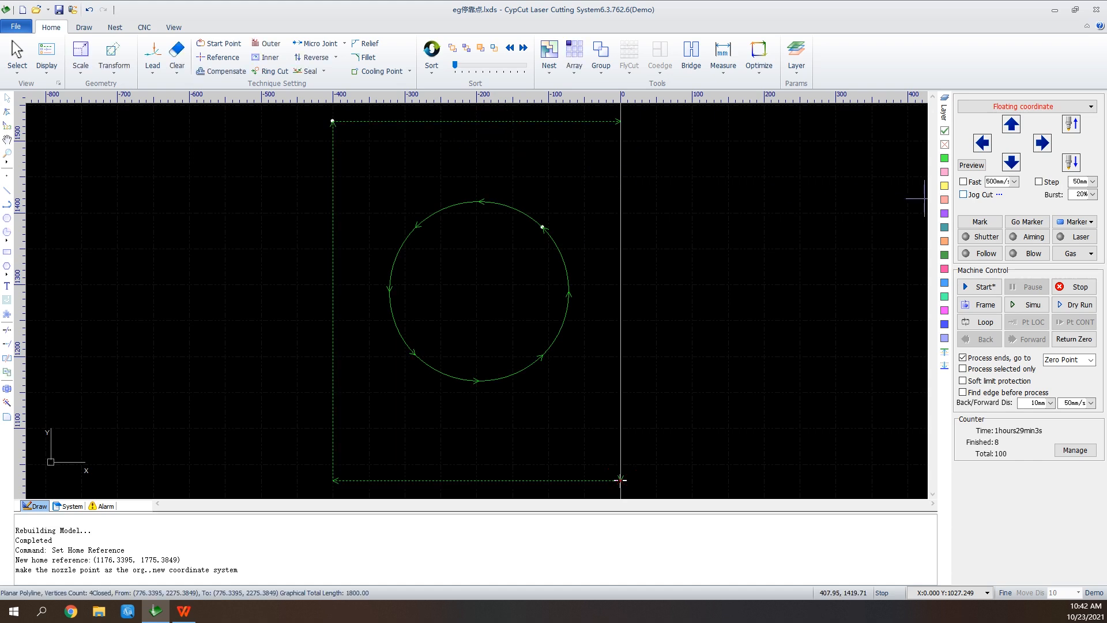
pyautogui.click(944, 144)
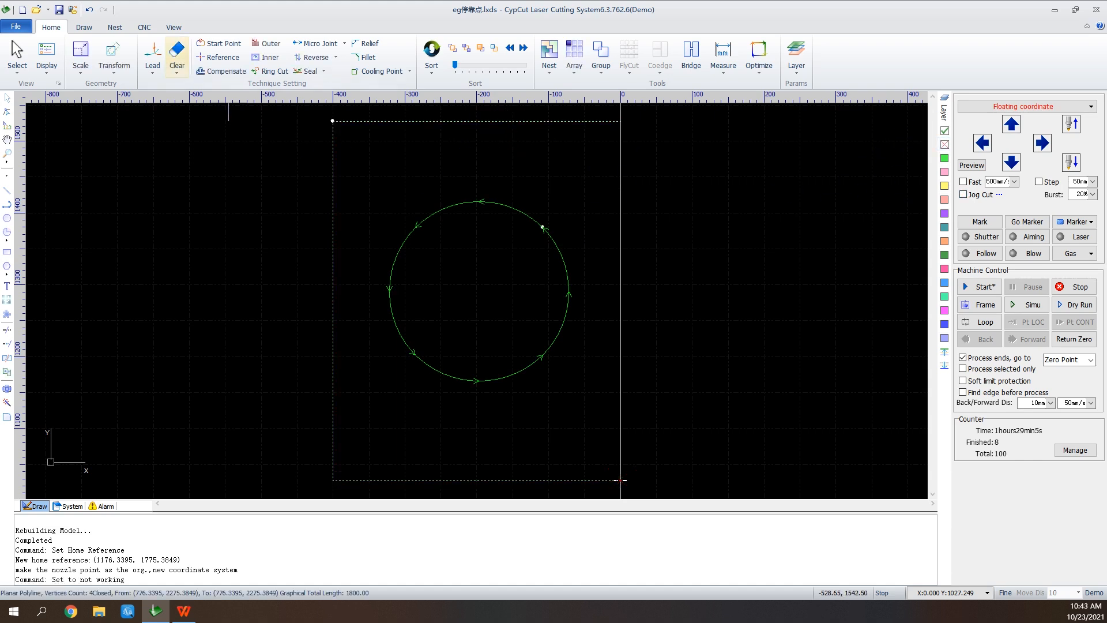
pyautogui.click(222, 57)
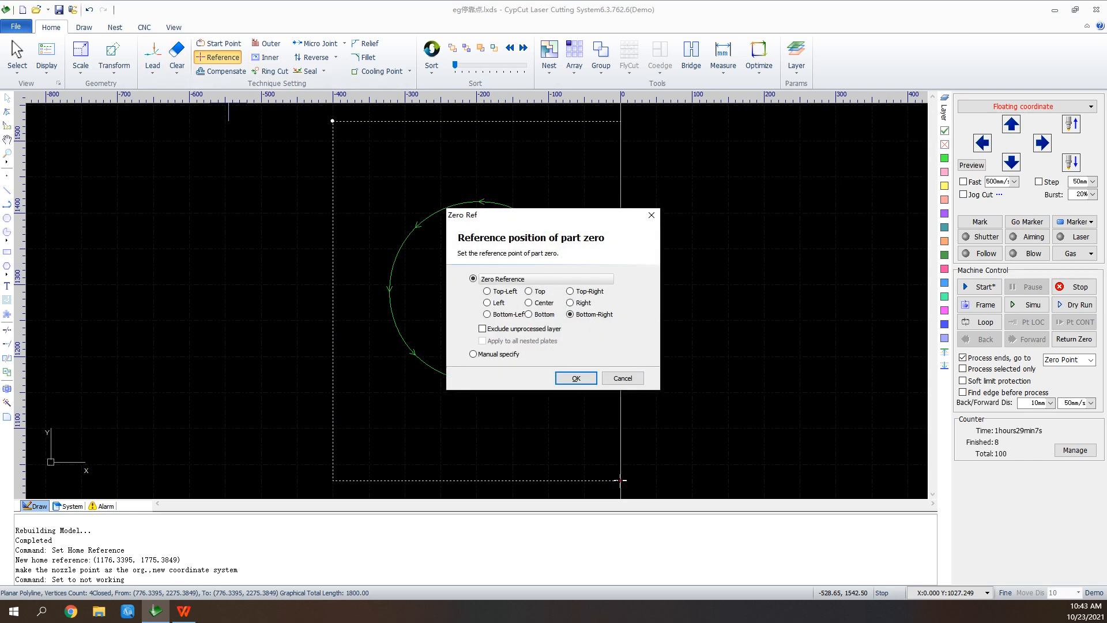
pyautogui.click(482, 328)
pyautogui.click(576, 378)
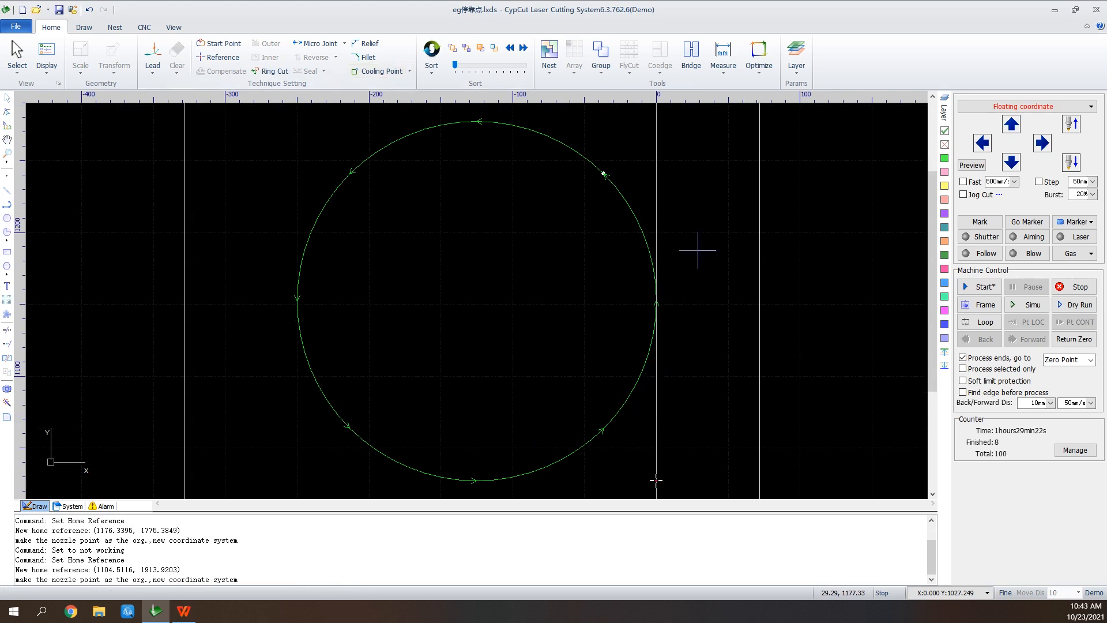
pyautogui.scroll(-3, 647, 168)
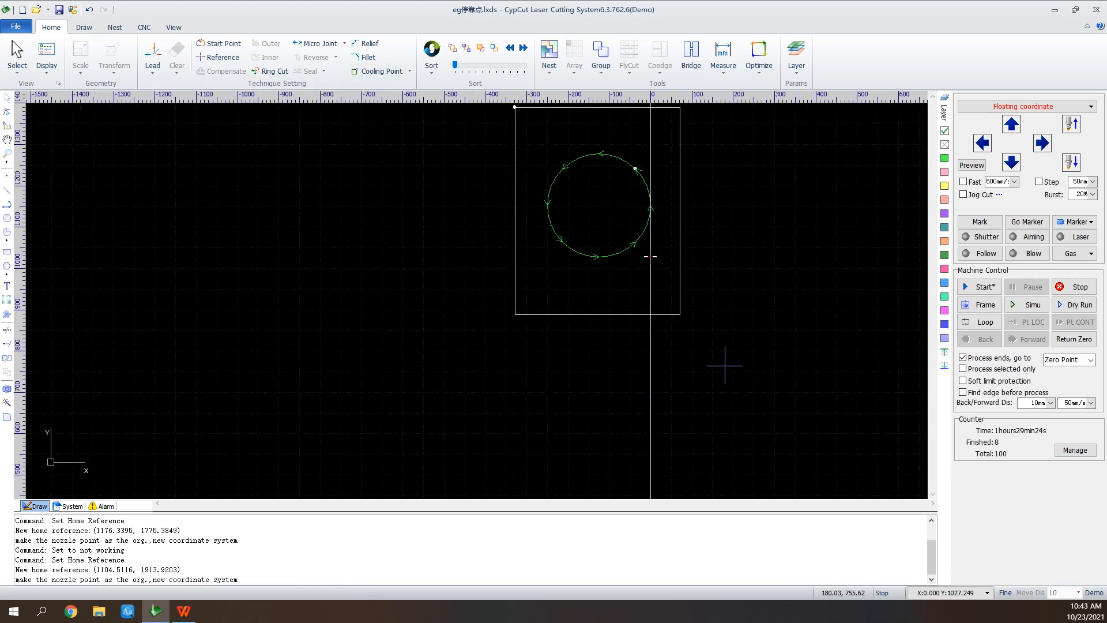
pyautogui.click(219, 57)
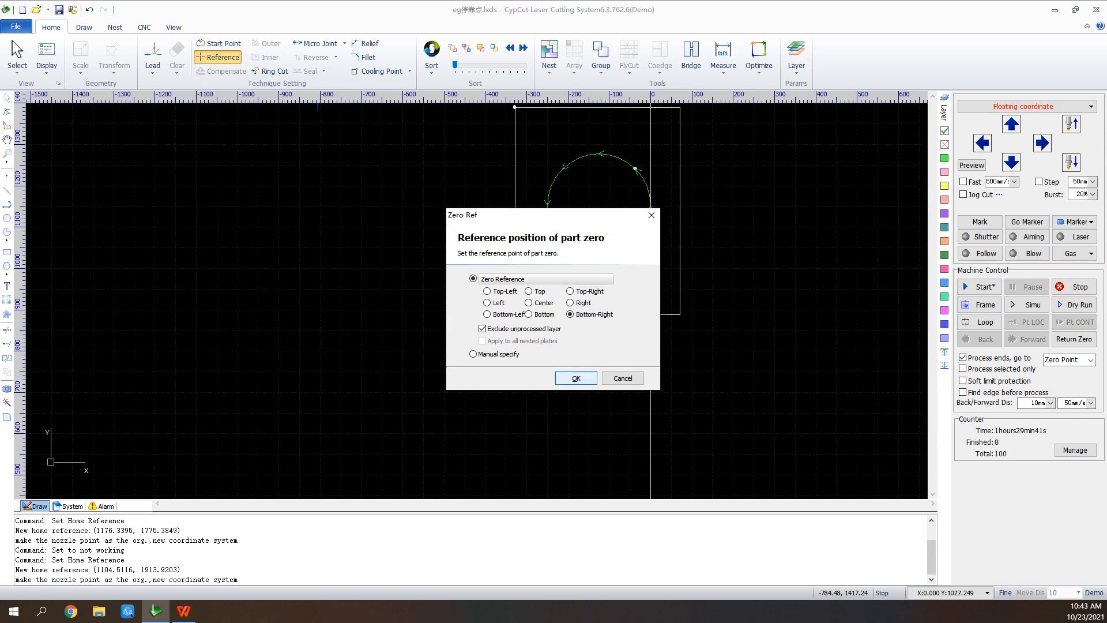
pyautogui.press('Return')
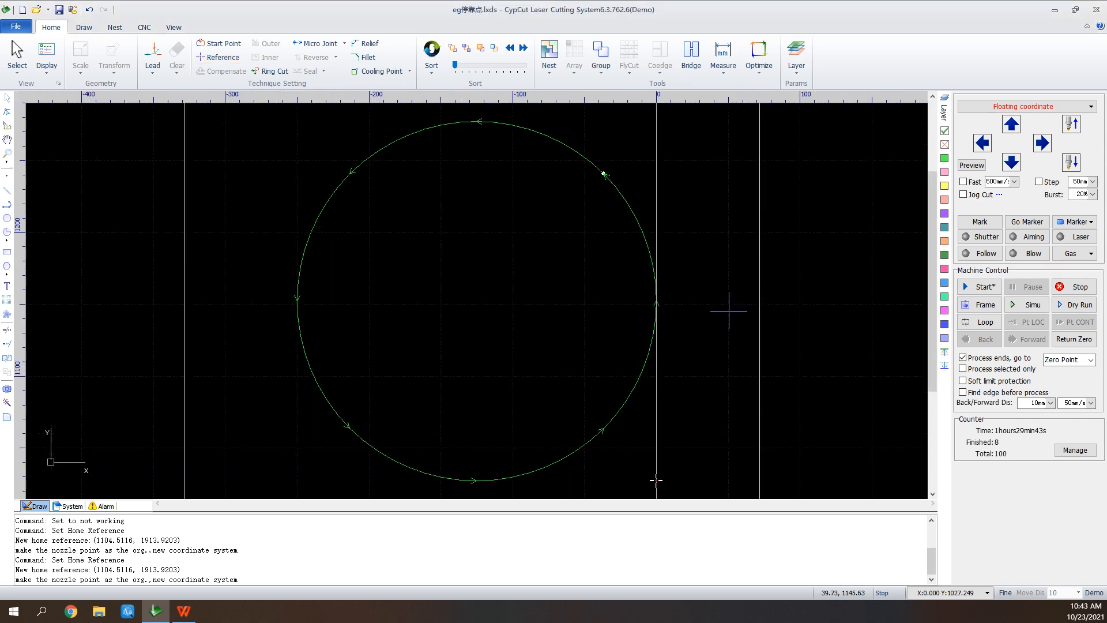